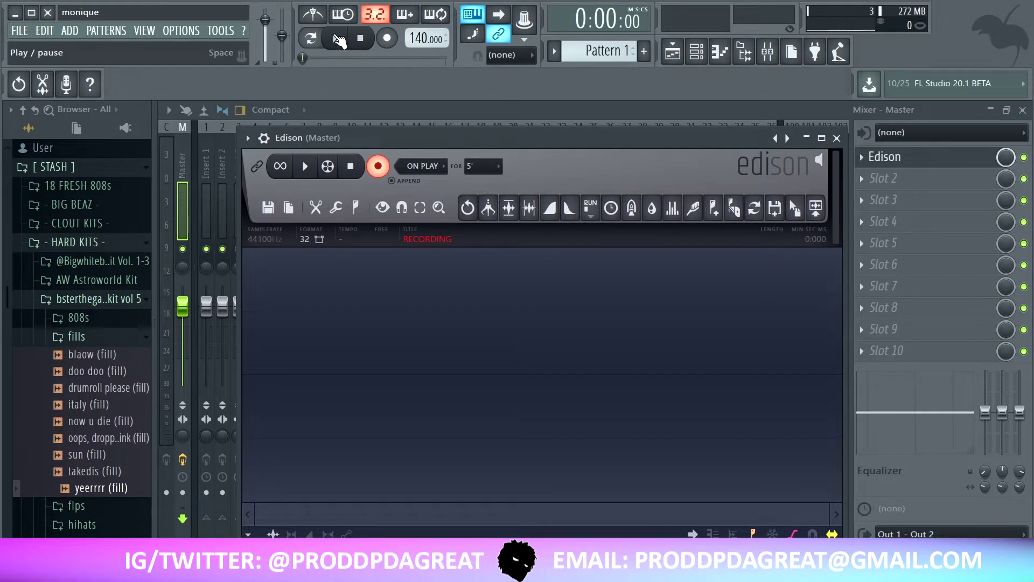
Record a playback pass of the song into Edison and delete the audio after the second Song jump marker
left_click(339, 39)
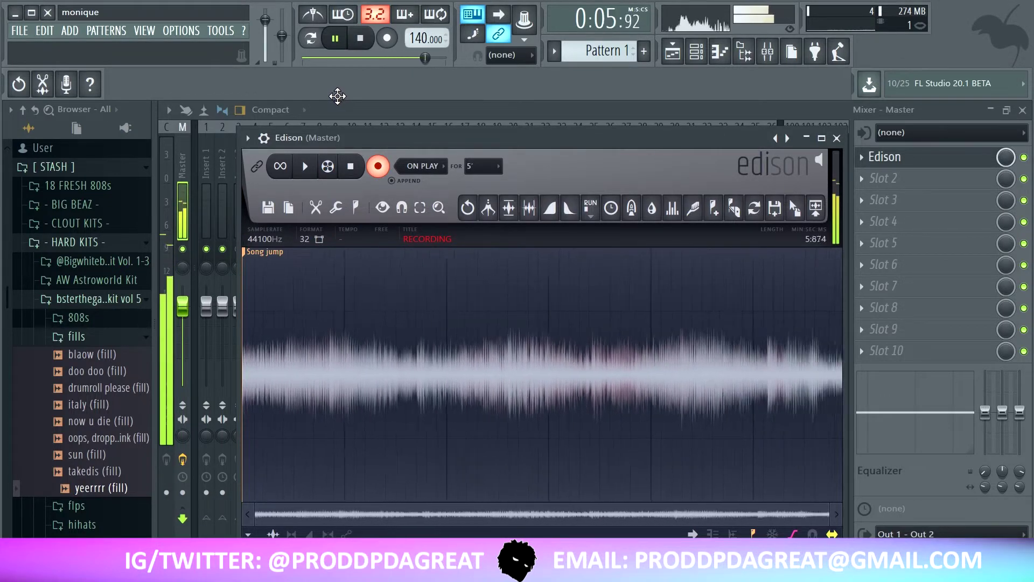
left_click(361, 38)
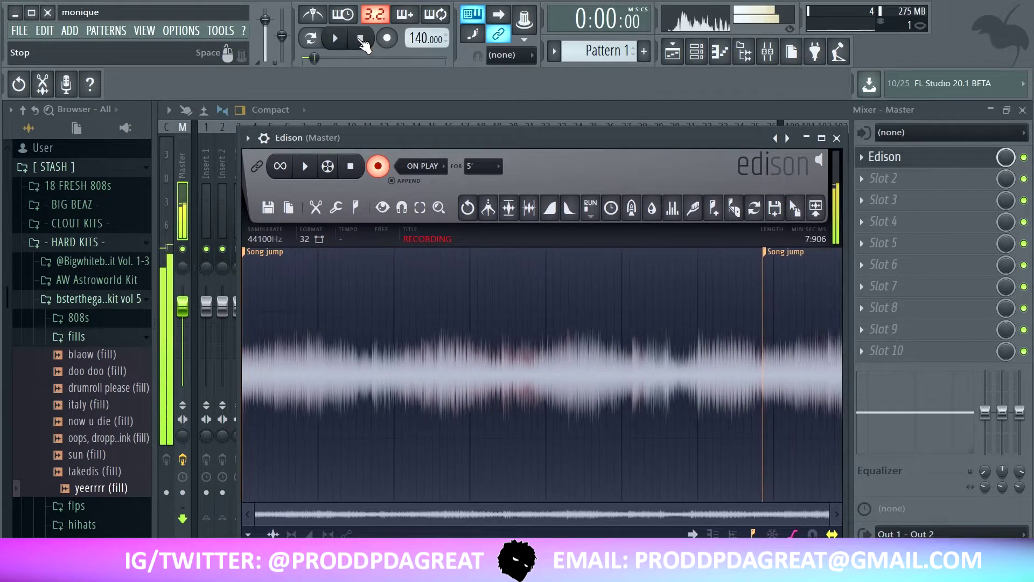
left_click(378, 166)
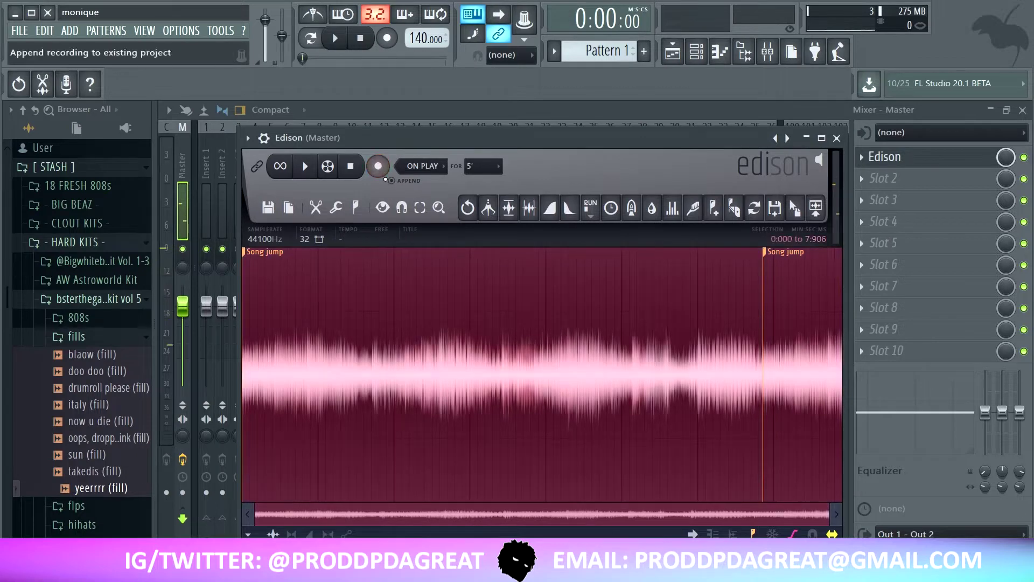
key("Delete")
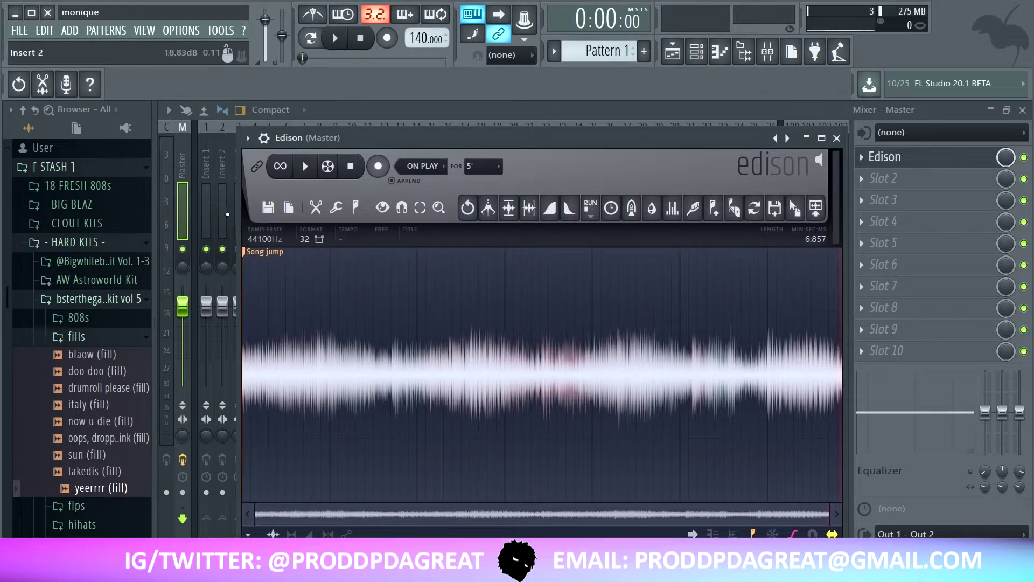
Set the recording's sample properties to a tempo of 140 BPM with tempo-sync enabled
left_click(294, 210)
left_click(355, 234)
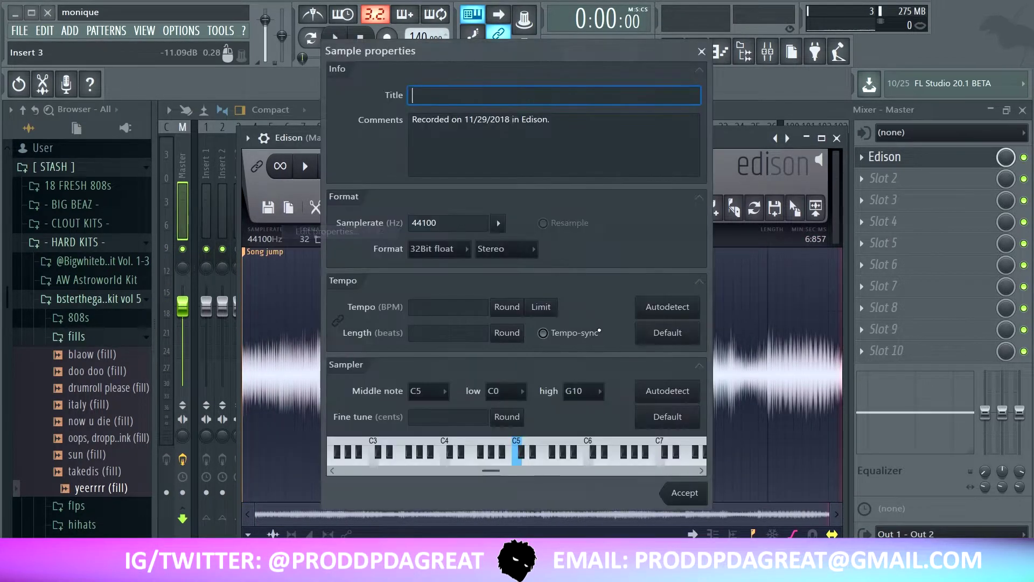
left_click(685, 492)
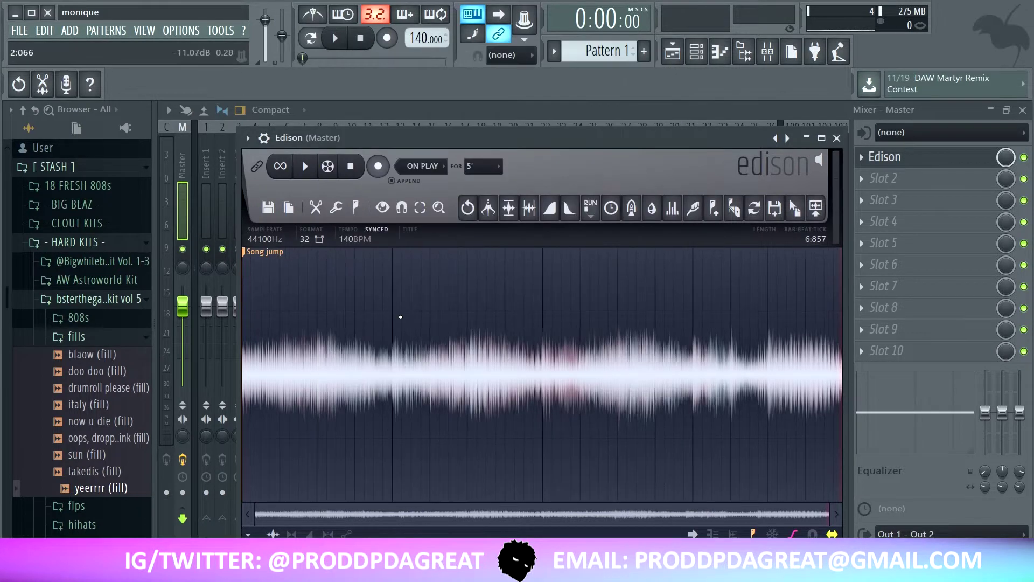
Declick the recorded loop in Edison, including Declick in at its start
left_click(316, 207)
left_click(400, 347)
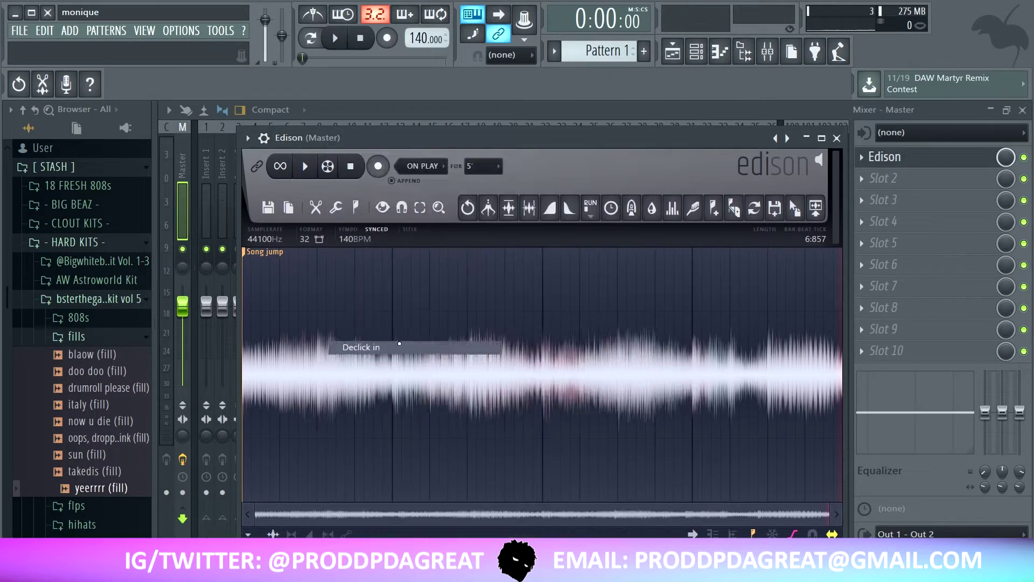
left_click(336, 208)
left_click(404, 361)
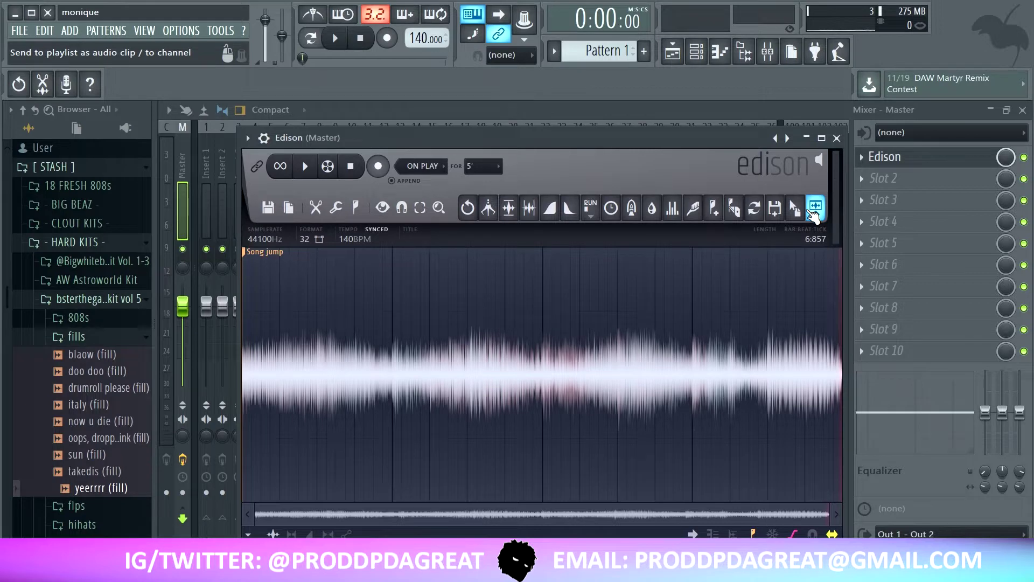
Transfer the Edison recording to the playlist as an audio clip and place it at bar 1 of Track 1
left_click_drag(796, 215, 547, 232)
left_click_drag(516, 279, 350, 280)
right_click(506, 168)
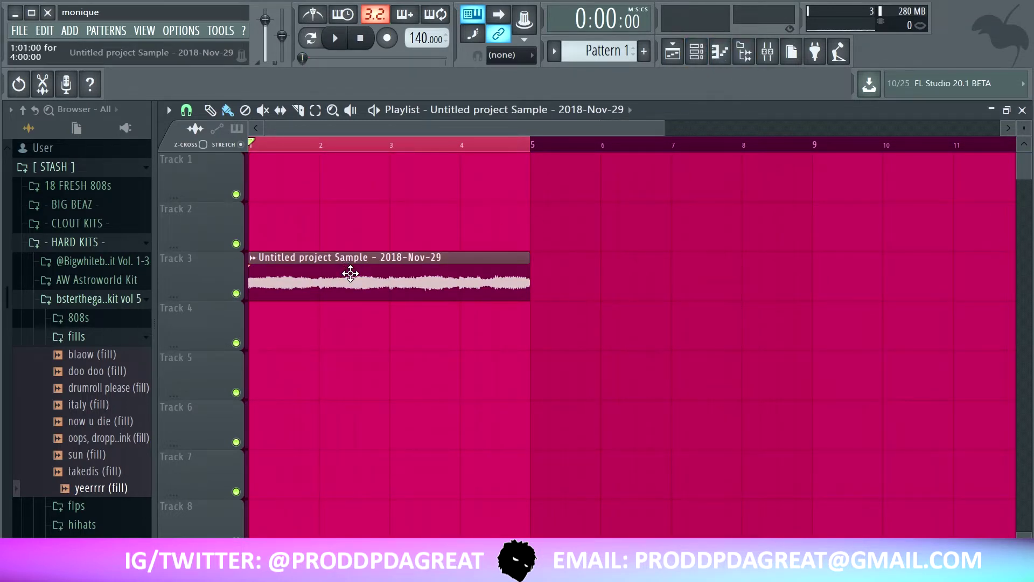
left_click_drag(276, 299, 323, 173)
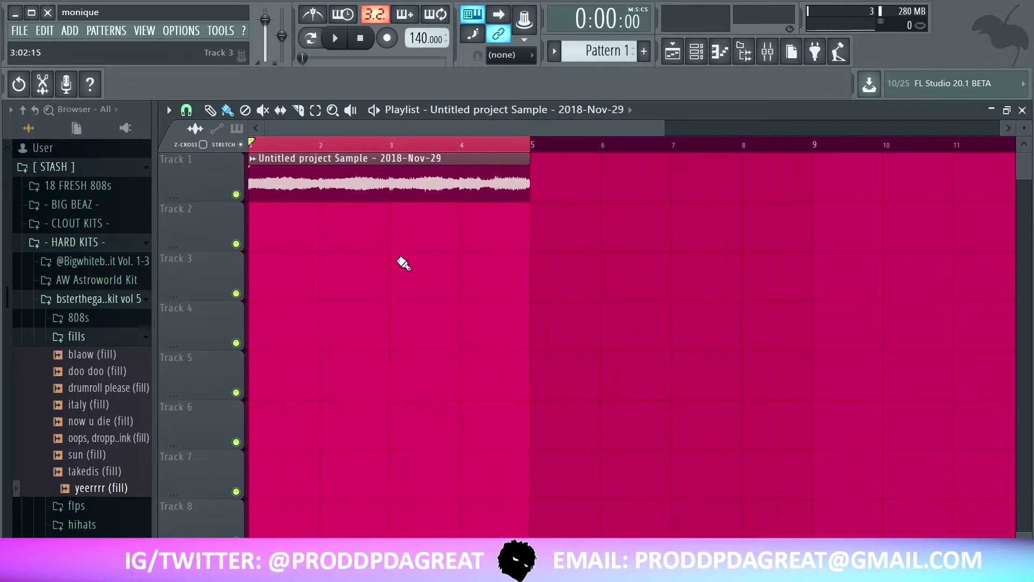
Show the channel rack and play the sample clip through to check how it sounds
left_click(696, 52)
key("space")
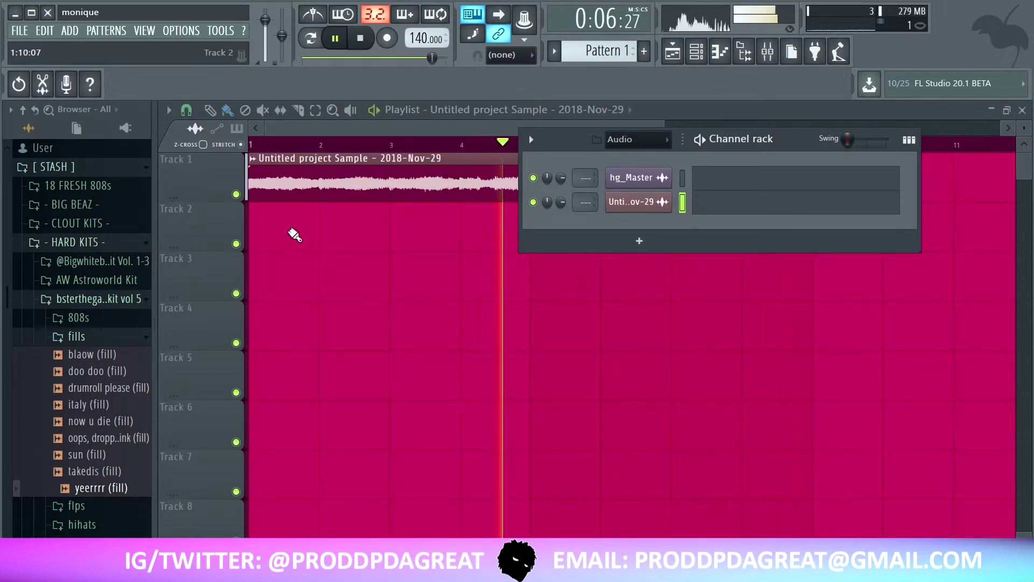
key("space")
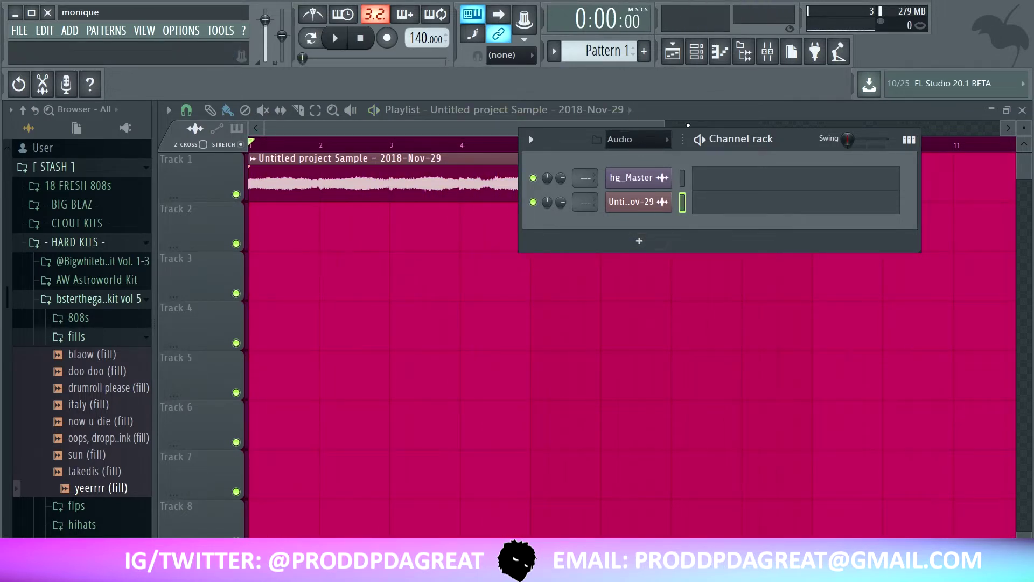
Route the recorded sample's channel to mixer insert 16
left_click(768, 52)
left_click(451, 218)
key("ctrl+l")
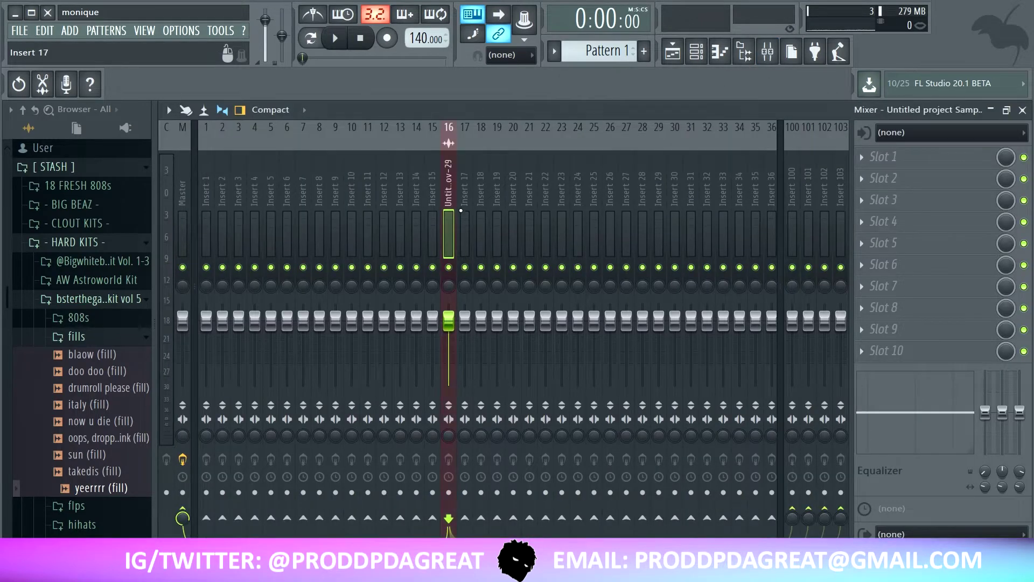
Load Fruity Parametric EQ 2 into slot 2 of insert 16 and switch it to its next preset
left_click(942, 183)
left_click(893, 25)
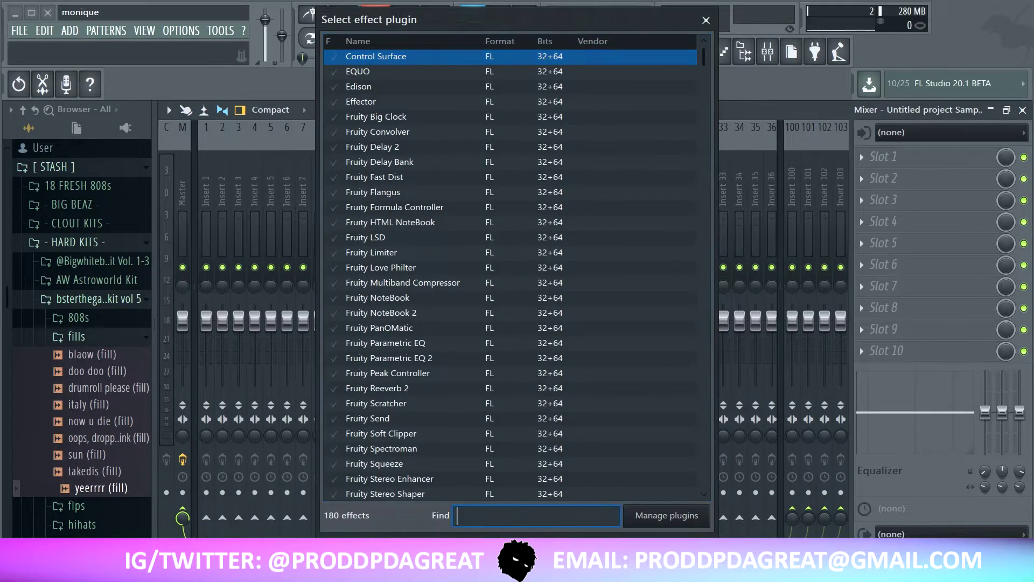
type("EQ")
double_click(434, 87)
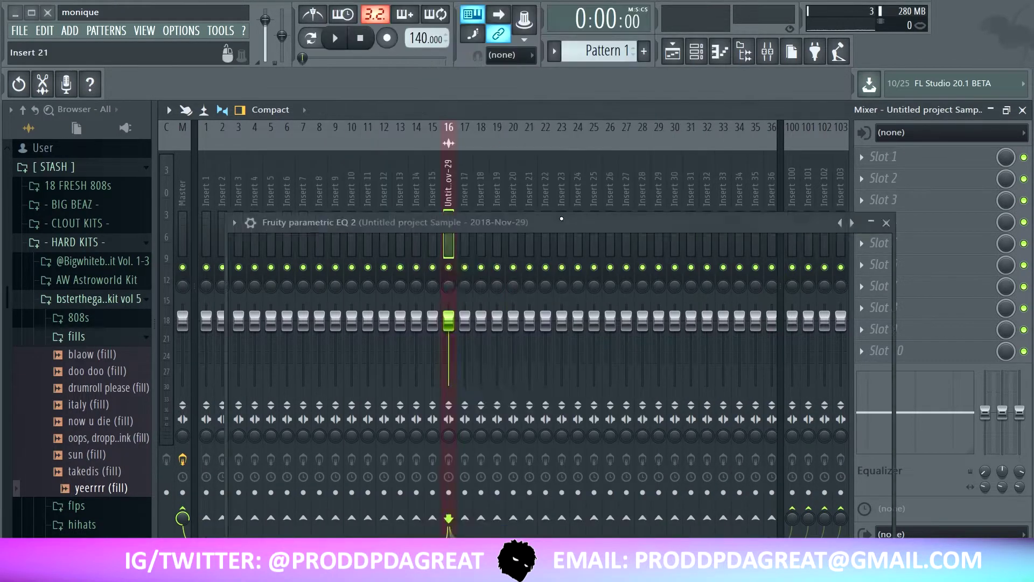
left_click(852, 222)
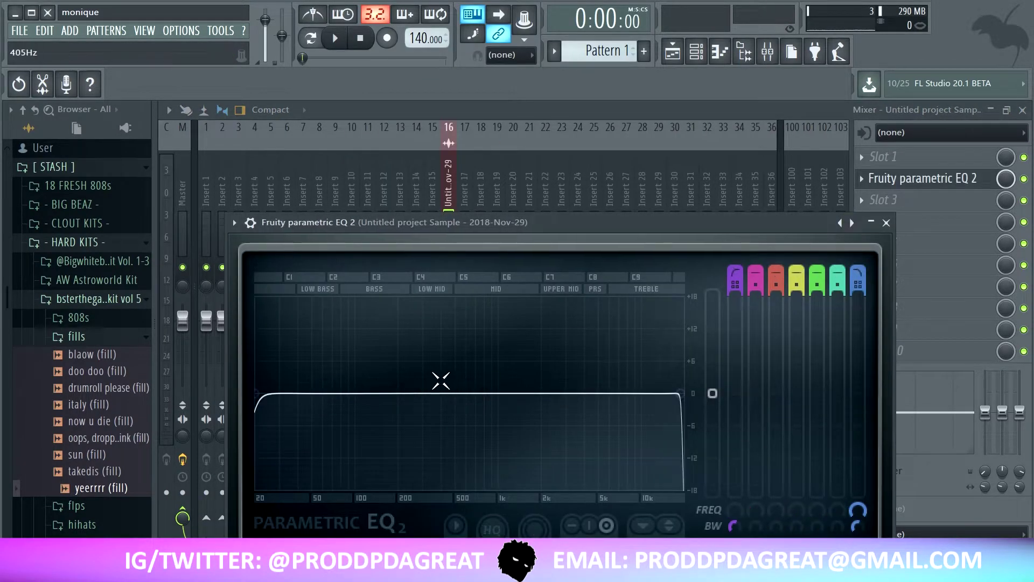
During playback, raise the EQ's low-cut band to just below 500 Hz and close the plugin
key("space")
left_click_drag(285, 411, 450, 393)
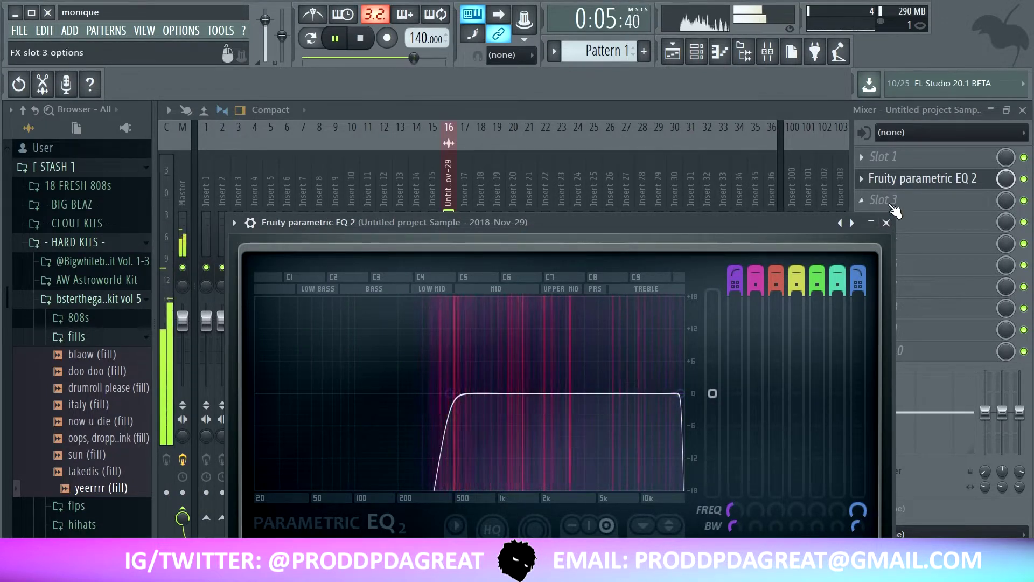
left_click(886, 223)
Load a second Fruity Parametric EQ 2 into slot 3 of the sample's mixer track
left_click(908, 198)
left_click(811, 25)
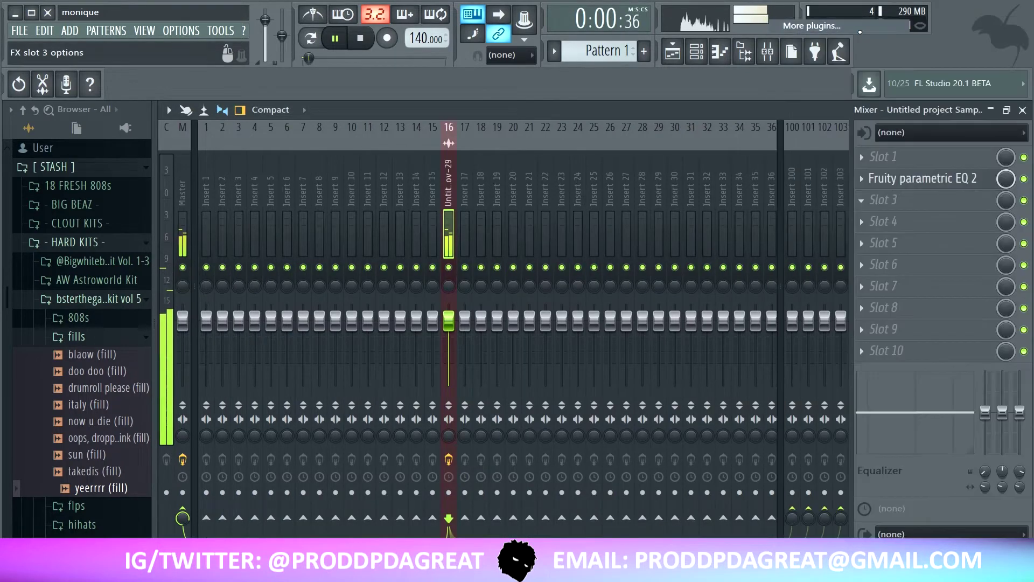
type("EQ")
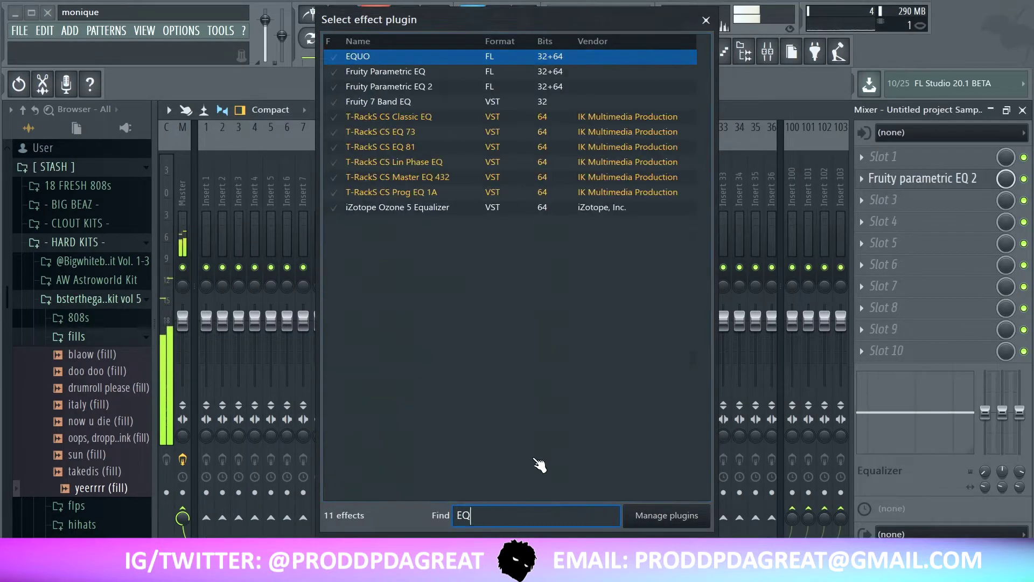
double_click(441, 92)
Lower band 4 by about 2 dB and band 6 by about 3 dB in the second EQ
mouse_move(481, 414)
left_mouse_down()
mouse_move(476, 487)
mouse_move(476, 426)
left_mouse_up()
mouse_move(587, 414)
left_mouse_down()
mouse_move(584, 374)
mouse_move(574, 443)
mouse_move(578, 432)
left_mouse_up()
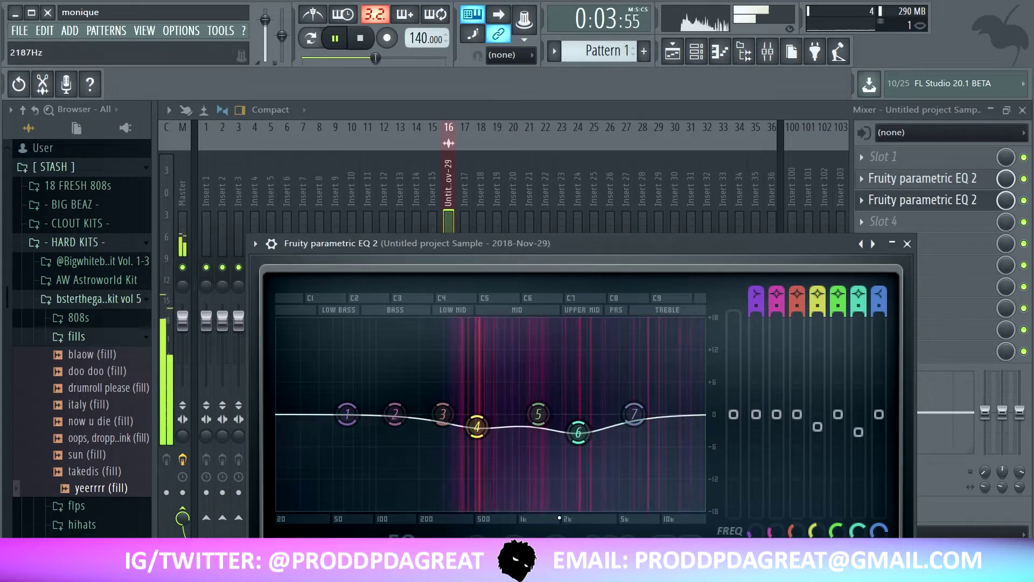
left_click(908, 244)
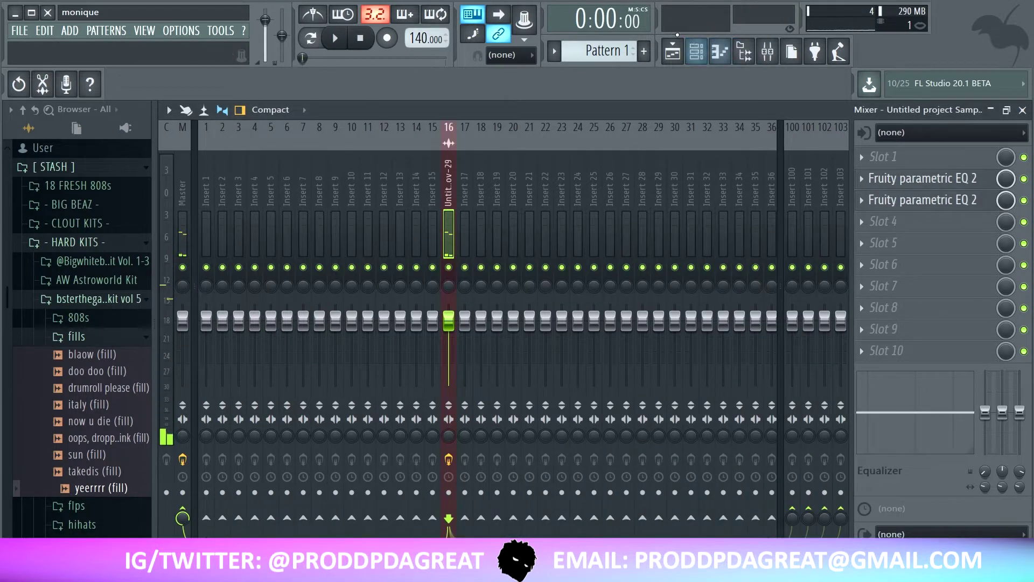
Audition the fills and 808 samples in the HARD KITS kit vol 5 folder alongside the channel rack
left_click(699, 51)
left_click(78, 356)
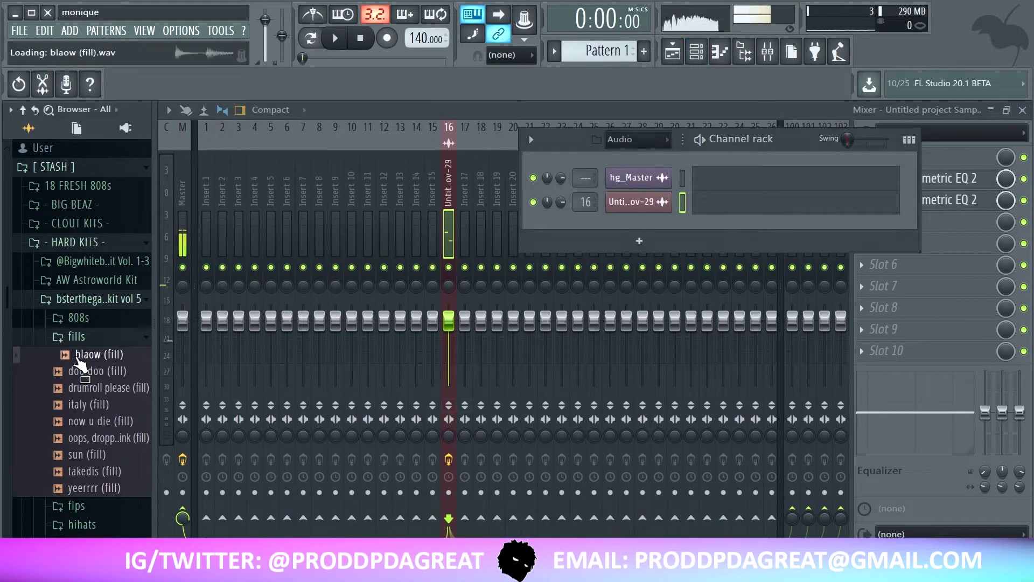
left_click(106, 336)
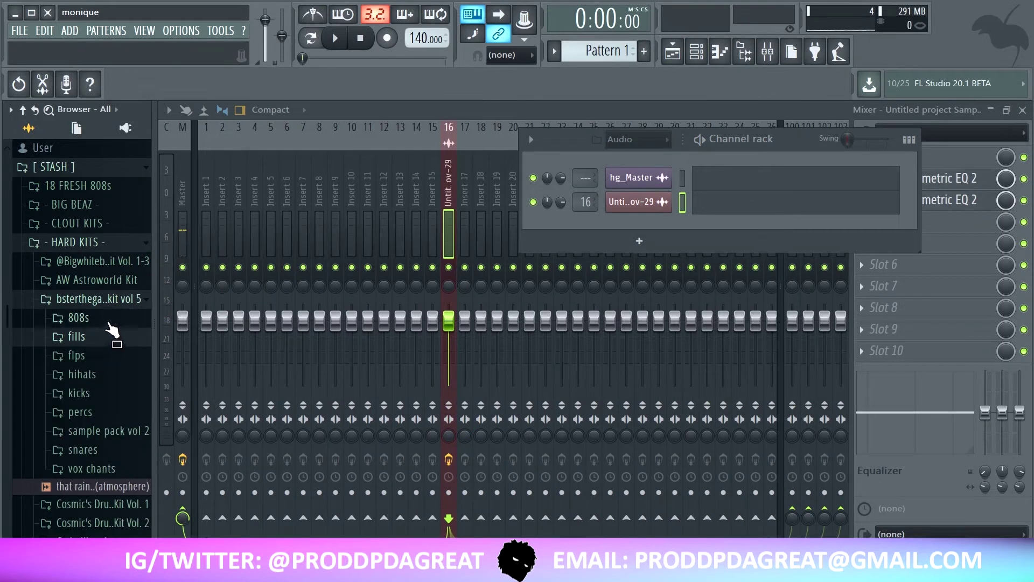
left_click(107, 319)
left_click(114, 339)
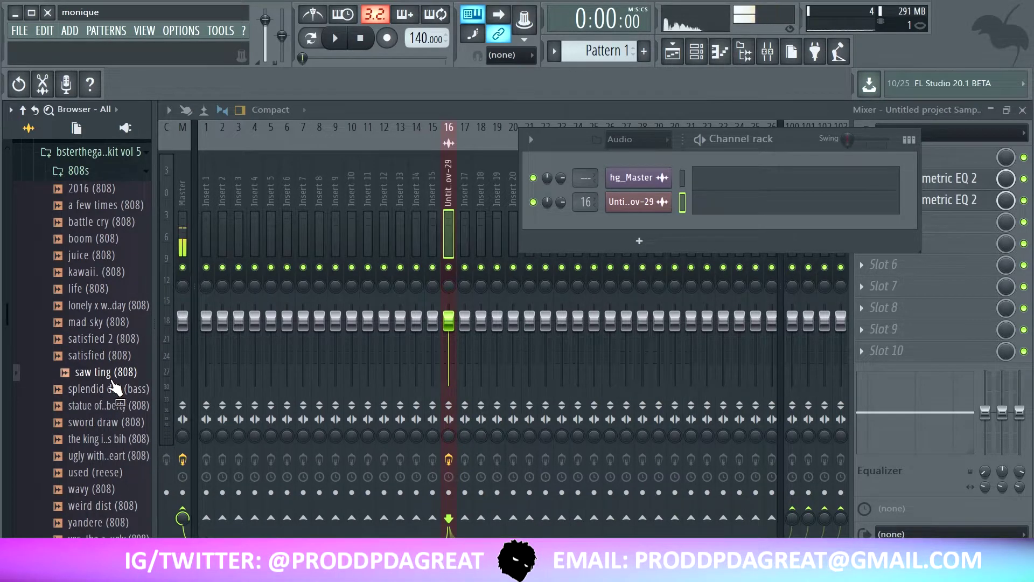
scroll(85, 323, "up", 4)
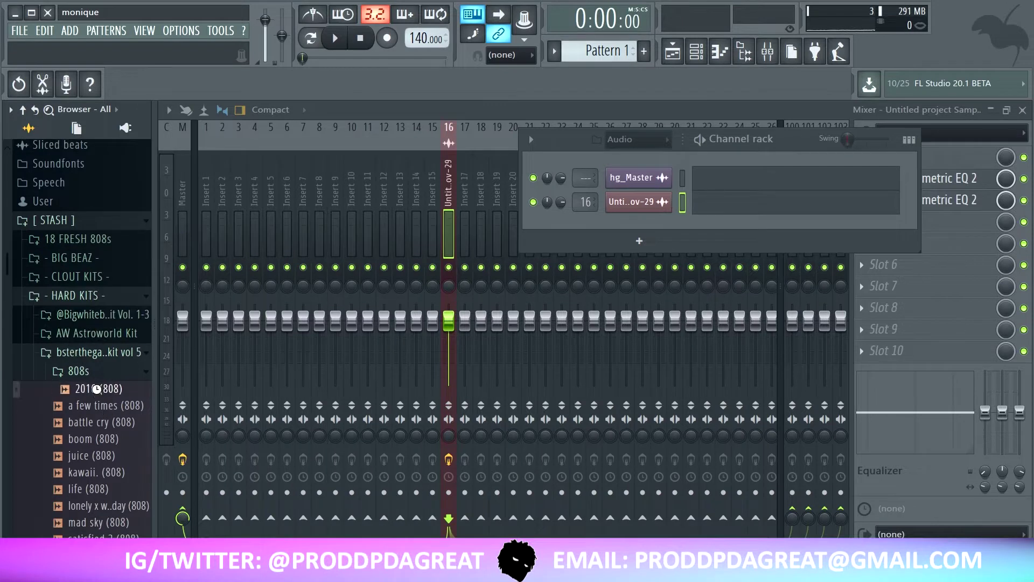
left_click(94, 353)
Add spinz 808_ from the 808s of the Pi'erre kit in CLOUT KITS to the channel rack as a new channel
left_click(111, 279)
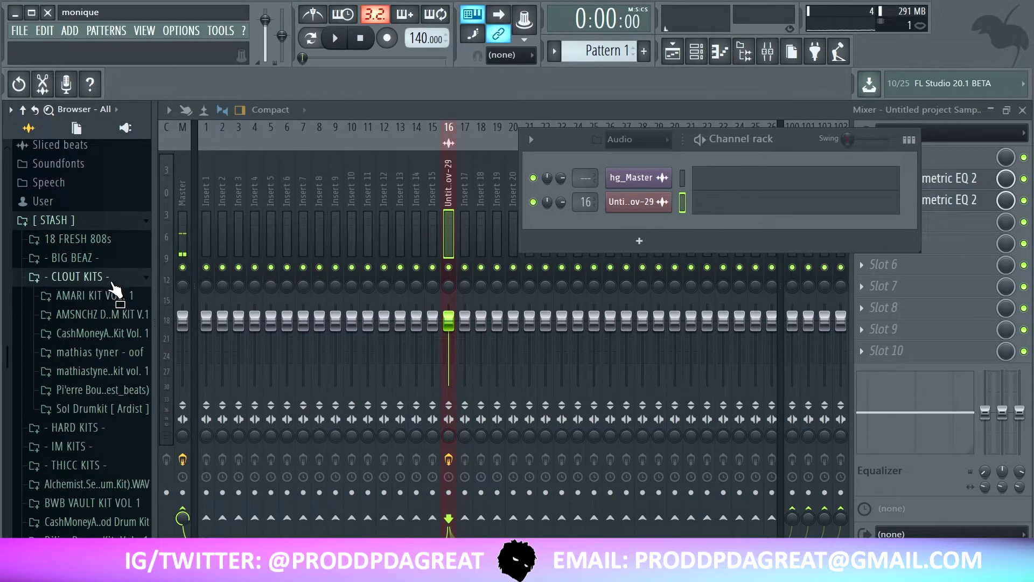
left_click(123, 389)
left_click(100, 410)
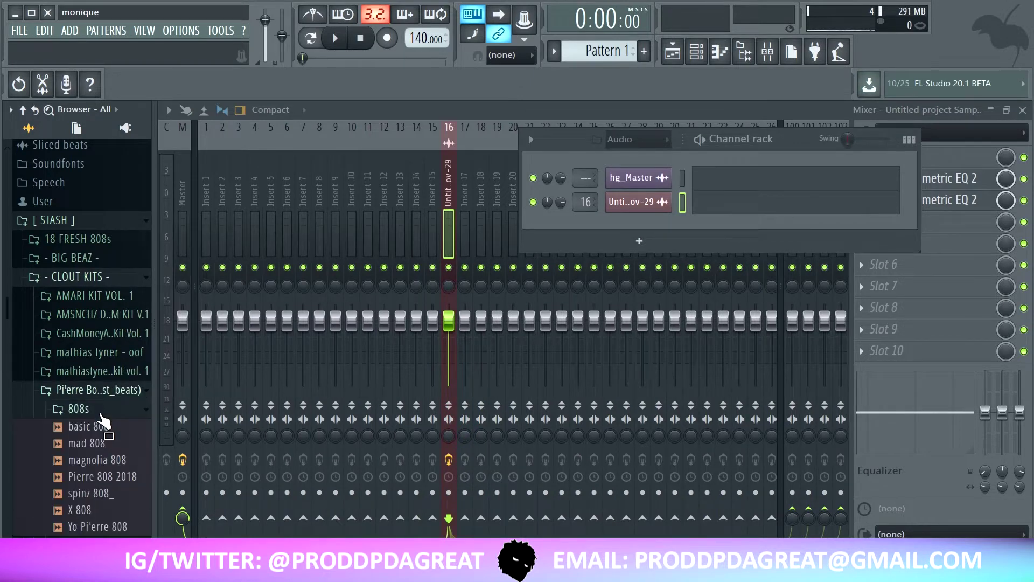
left_click(116, 477)
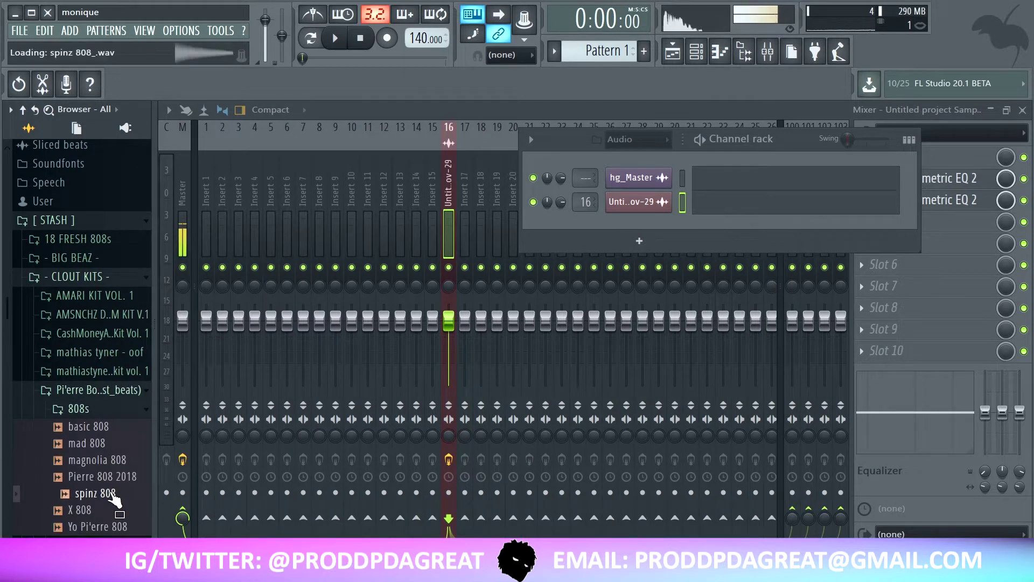
left_click_drag(641, 224, 642, 224)
Add a C5 note at the start of bar 1 in the piano roll of the spinz 808_ channel
right_click(642, 226)
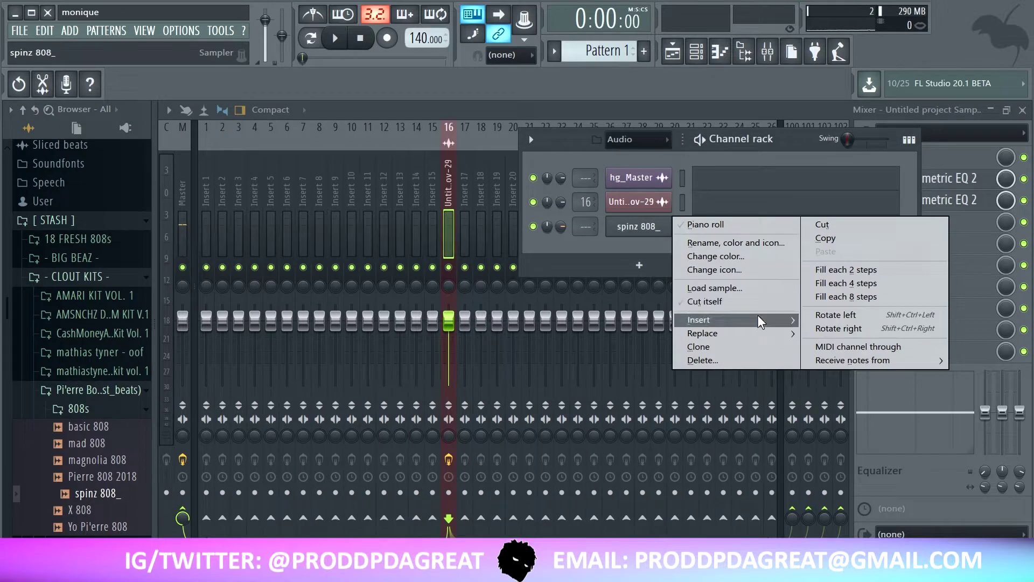
key("Escape")
right_click(668, 226)
left_click(693, 223)
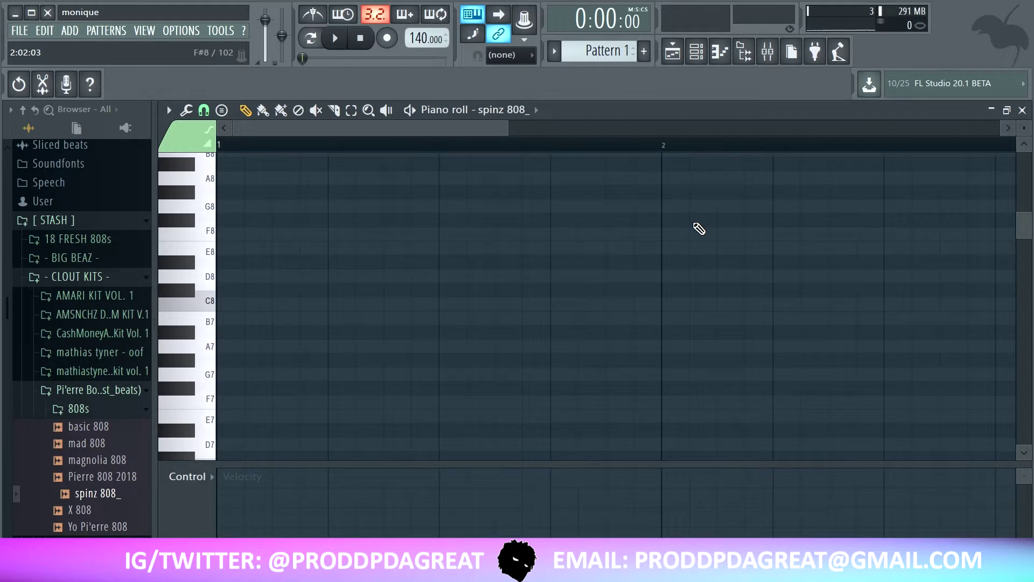
scroll(377, 351, "down", 3)
scroll(252, 382, "down", 6)
left_click(242, 388)
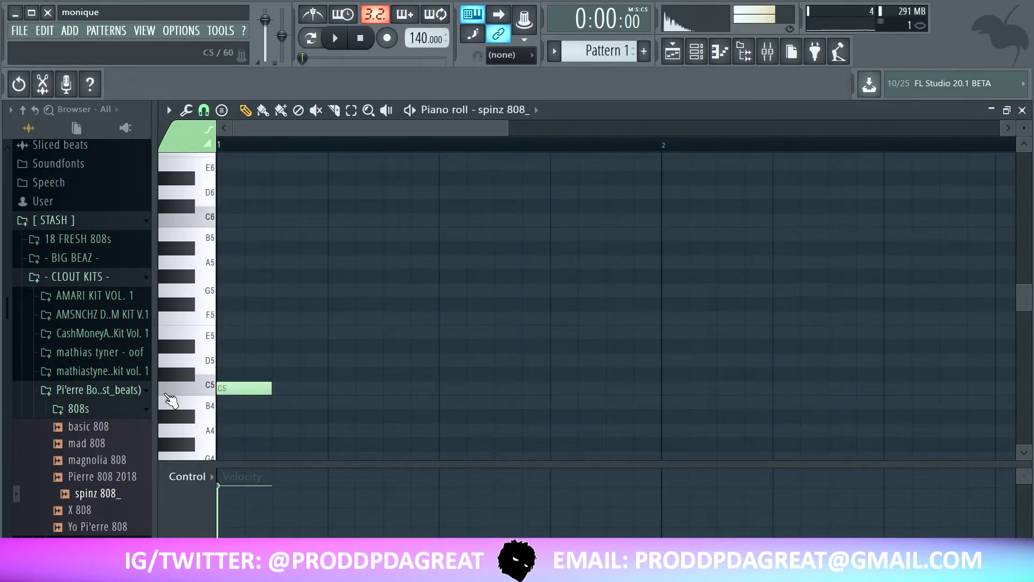
Switch the piano roll's target channel from the recorded melody sample back to spinz 808_
left_click(765, 59)
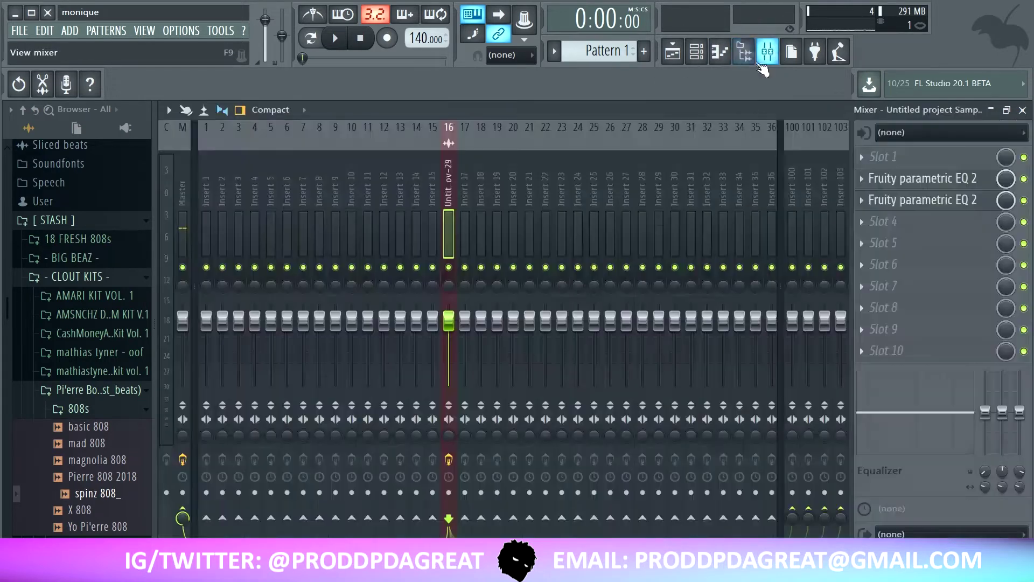
left_click(704, 54)
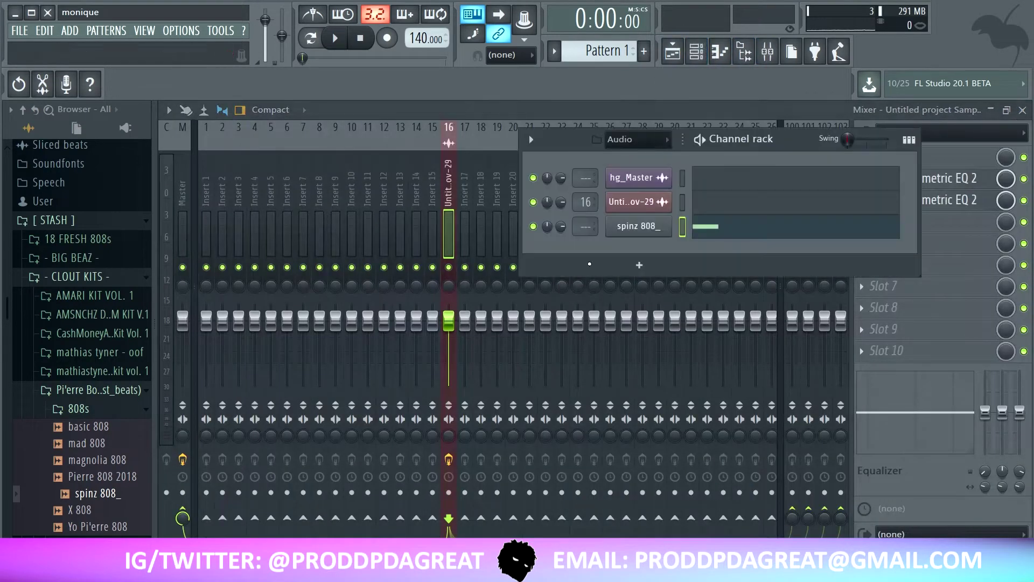
right_click(668, 223)
left_click(707, 224)
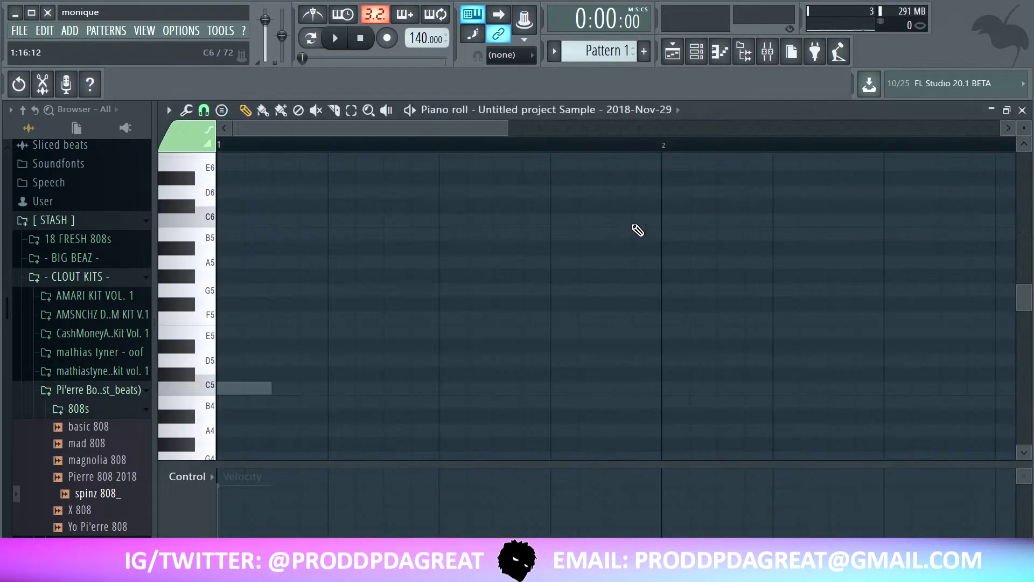
left_click(557, 111)
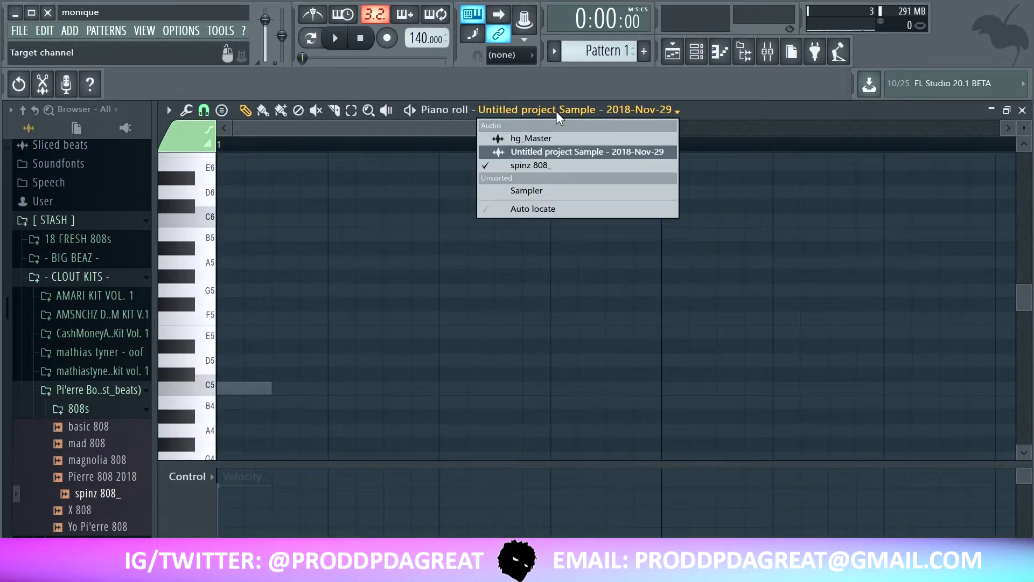
left_click(567, 168)
Place Pattern 1 on playlist Track 3 from bar 1 to bar 5 and duplicate both playlist clips into the following four bars
left_click(673, 53)
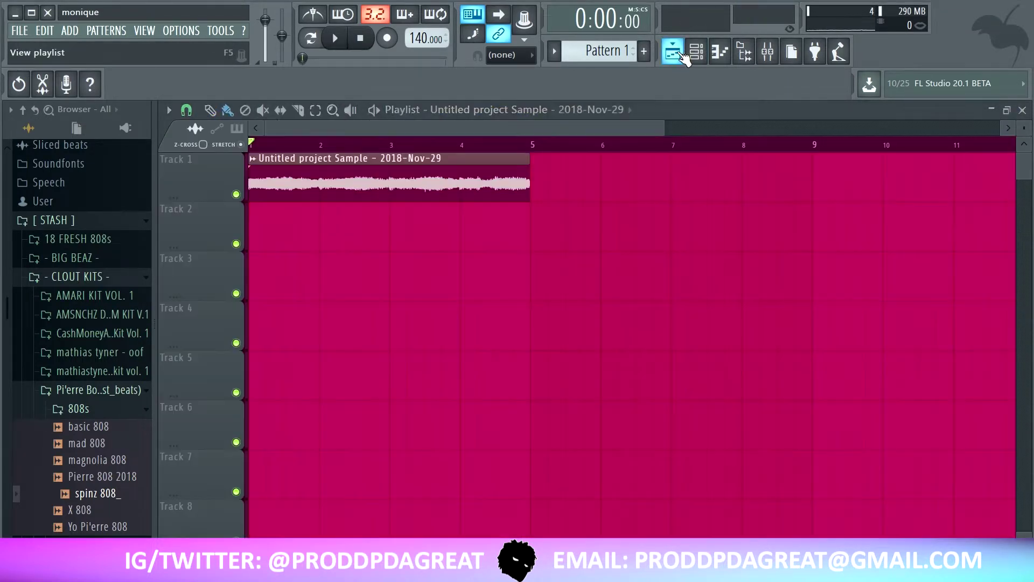
left_click(496, 280)
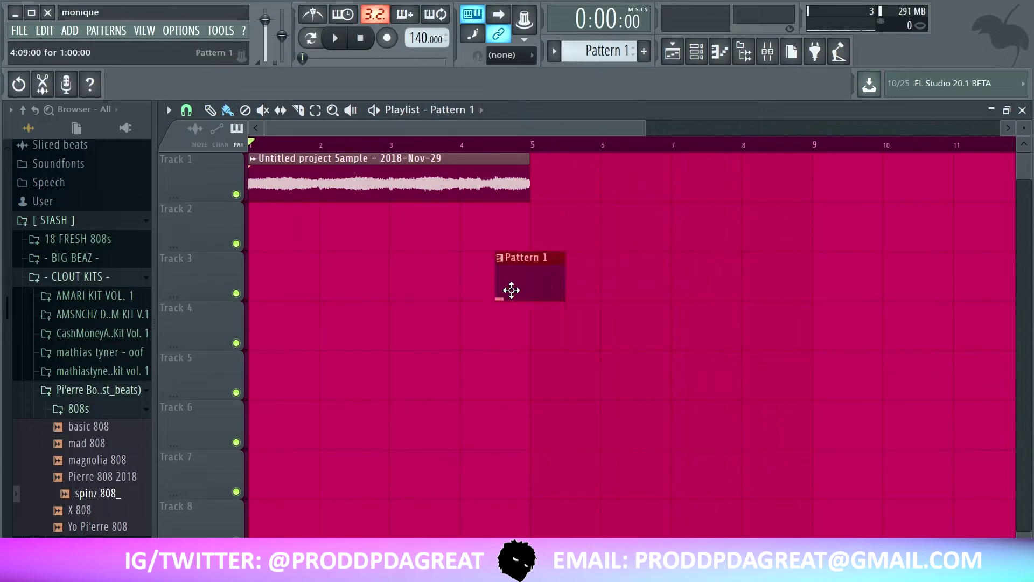
left_click_drag(504, 280, 255, 280)
left_click_drag(318, 259, 518, 272)
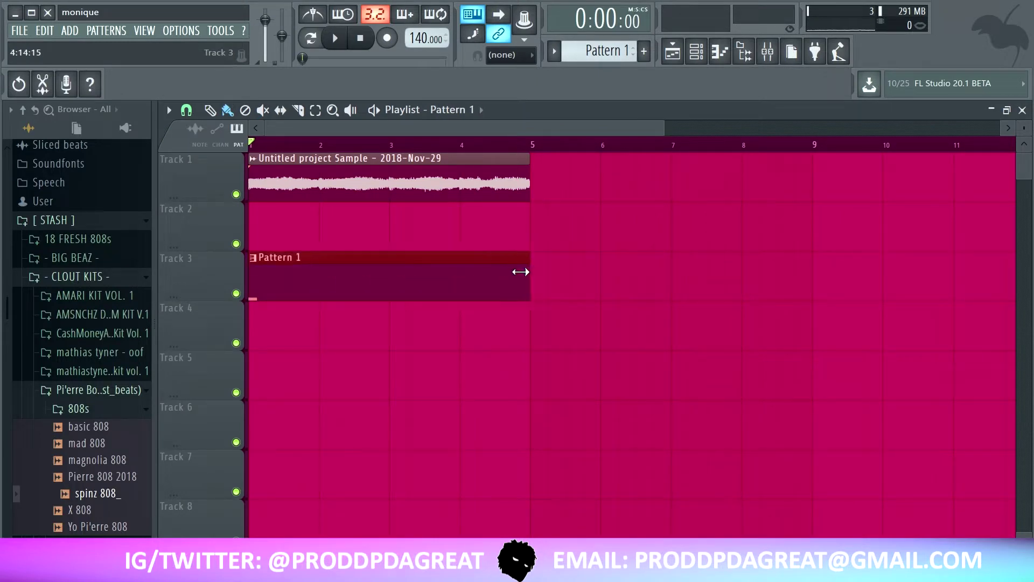
key("ctrl+a")
key("ctrl+b")
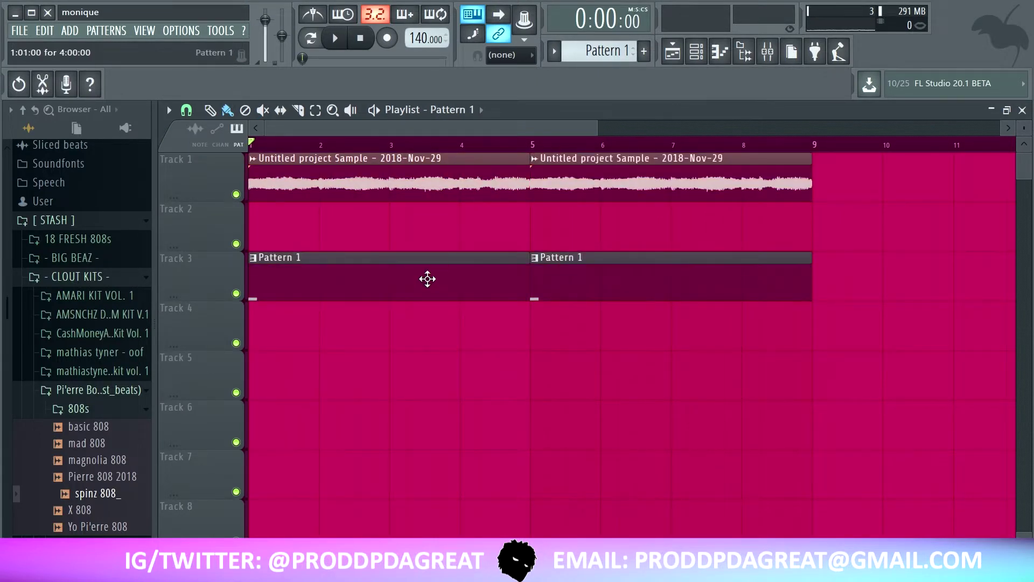
Play the song and add two C5 notes to bar 1 of the 808 pattern, at steps 7 and 13
double_click(427, 277)
key("space")
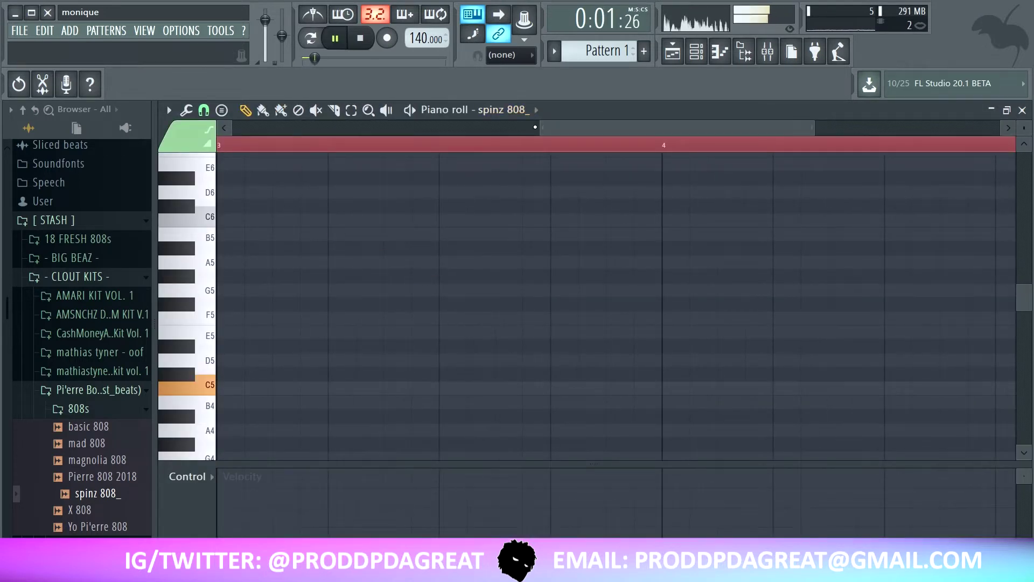
left_click_drag(329, 155, 144, 411)
left_click(358, 388)
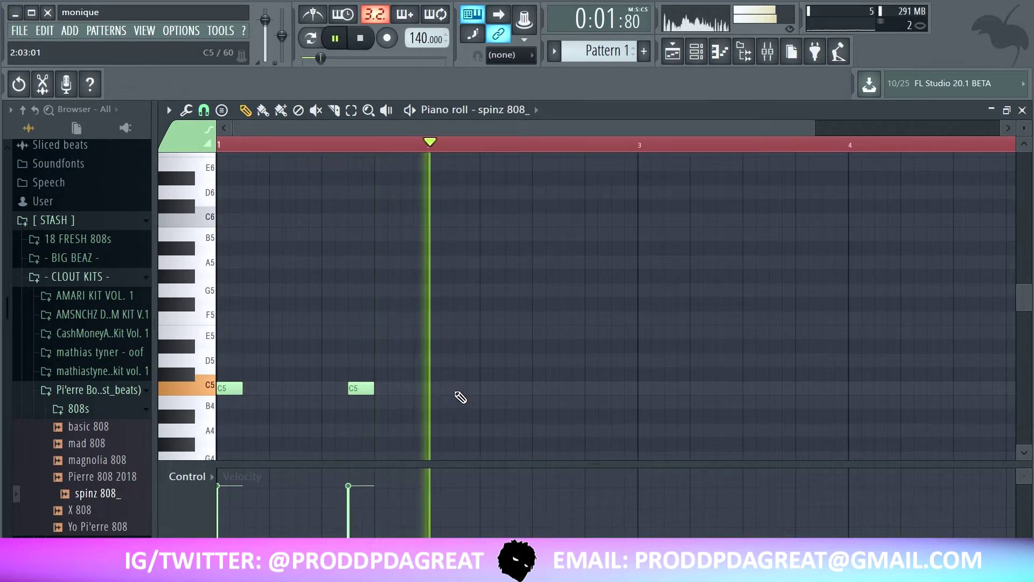
left_click_drag(368, 387, 318, 396)
left_click(383, 388)
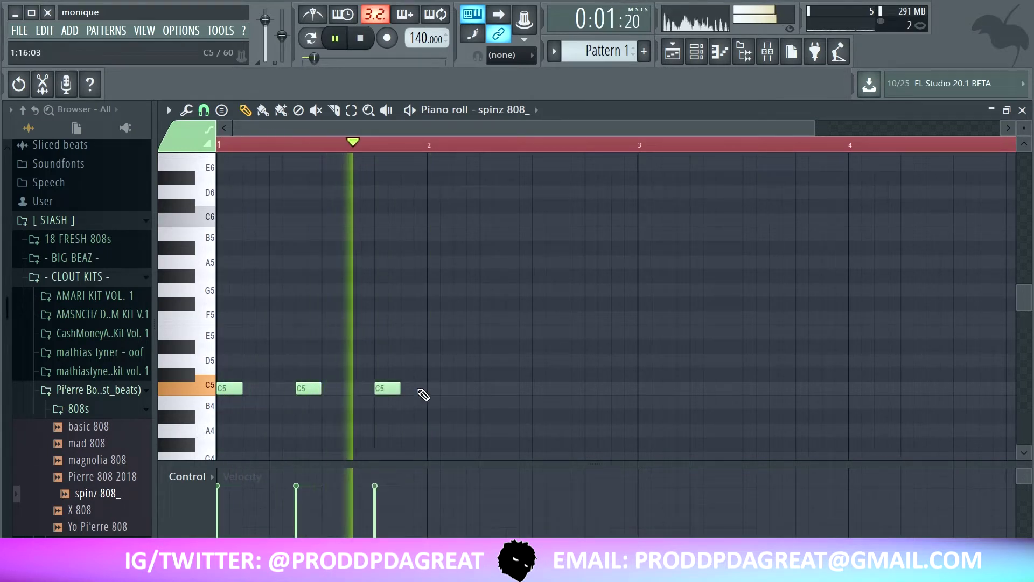
Add two D5 notes to bar 2 of the 808 line, at steps 5 and 11, and raise both to F#5
left_click(488, 360)
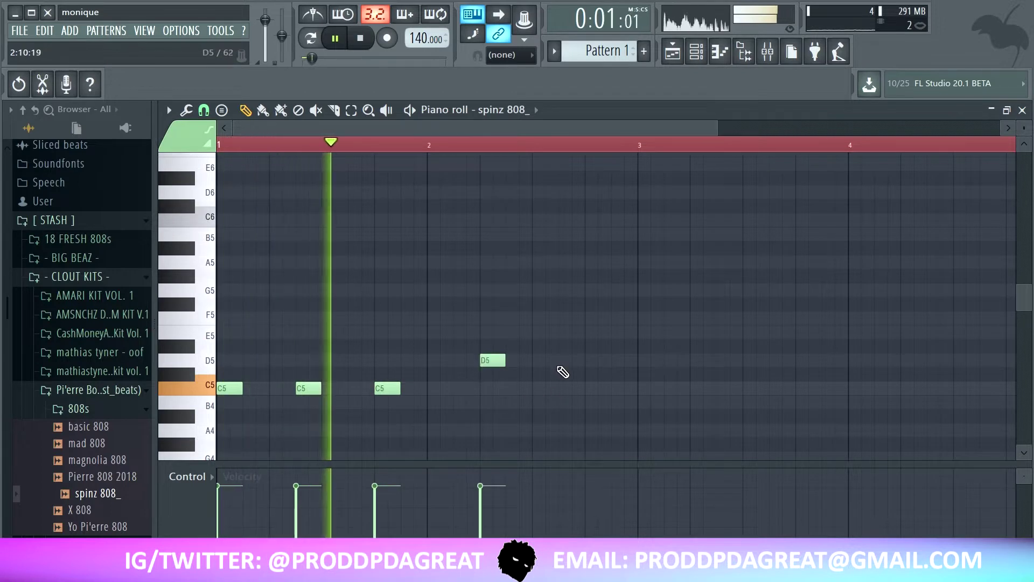
left_click(565, 360)
key("space")
key("space")
left_click_drag(491, 360, 487, 302)
left_click_drag(560, 362, 558, 300)
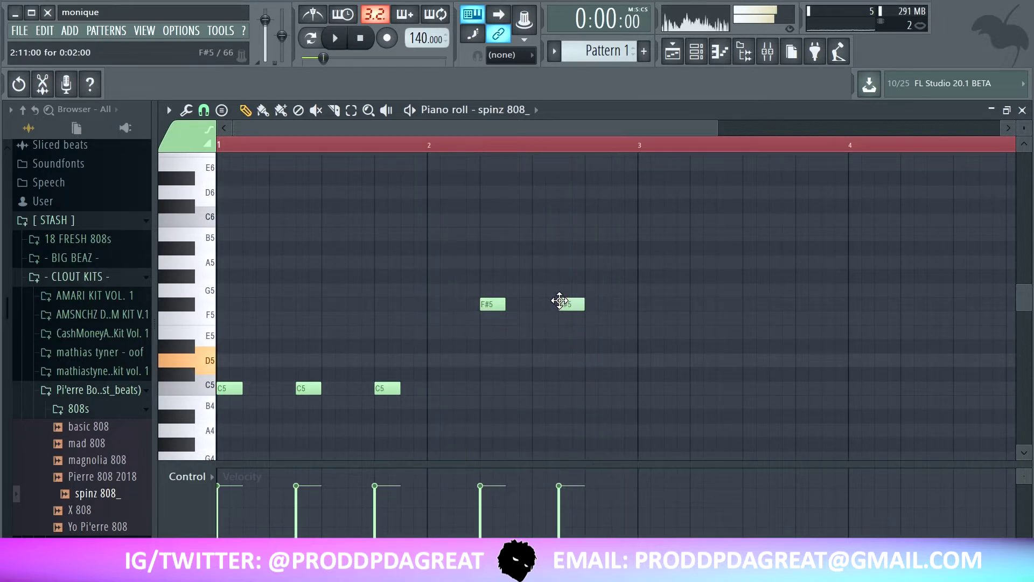
Raise all notes of the 808 line by one octave
left_click_drag(623, 330, 485, 300)
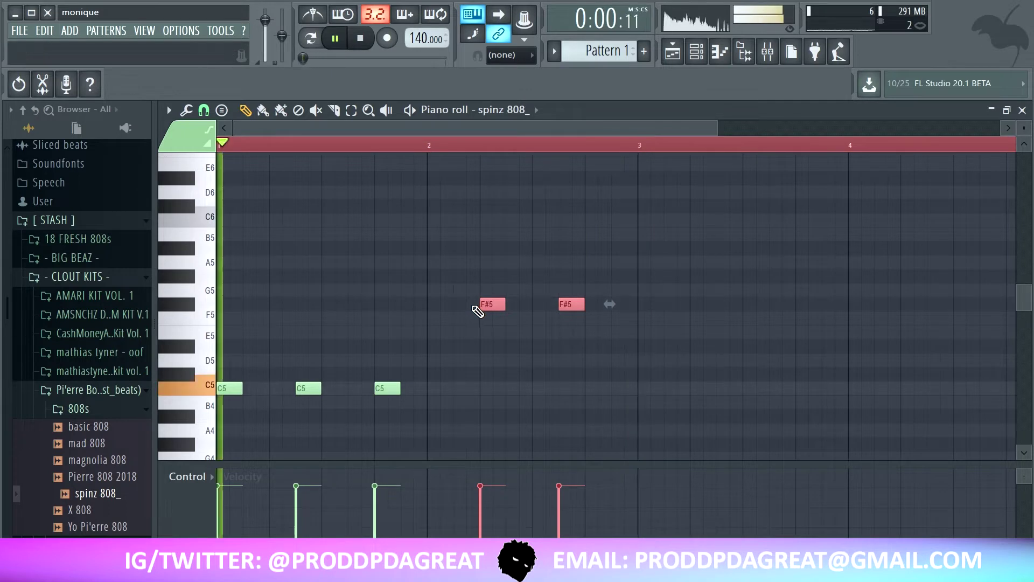
key("ctrl+a")
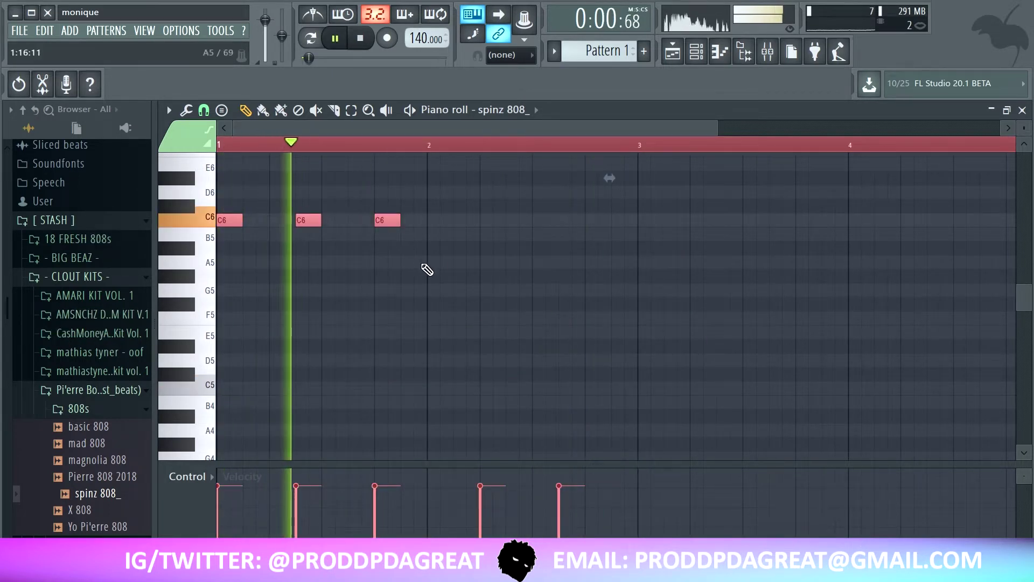
key("ctrl+Up")
scroll(561, 370, "up", 1)
Try the two bar 2 notes at C#6 and raise them by semitones to E6 while the loop plays
mouse_move(605, 310)
left_mouse_down()
mouse_move(577, 318)
mouse_move(382, 298)
left_mouse_up()
key("shift+Down")
key("shift+Down")
key("shift+Down")
key("shift+Down")
key("shift+Down")
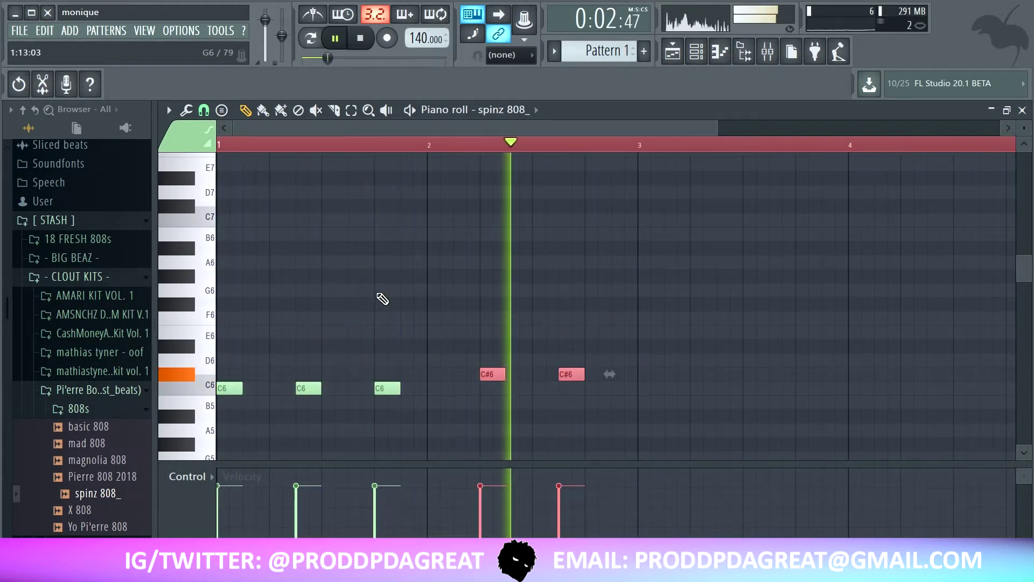
key("shift+Up")
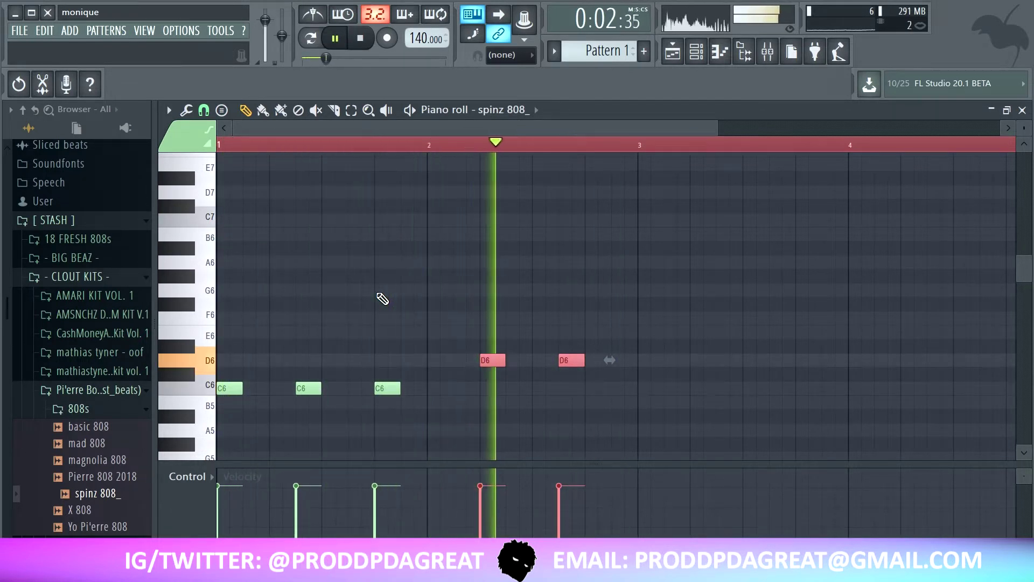
key("shift+Up")
key("shift+Up")
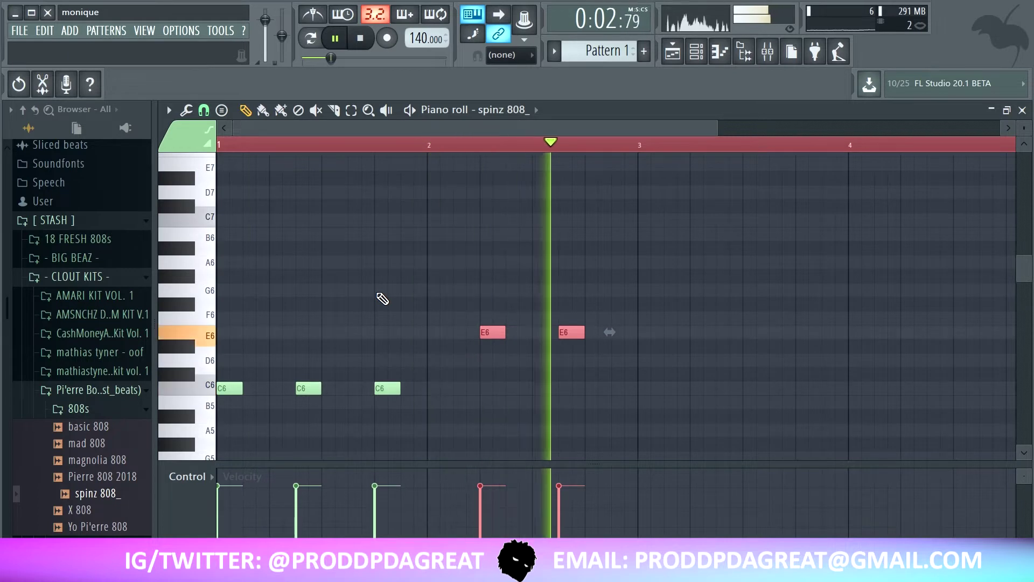
Bring all 808 notes back down an octave and replace the two bar 2 notes with C5 notes at the same positions
key("ctrl+z")
scroll(431, 323, "down", 4)
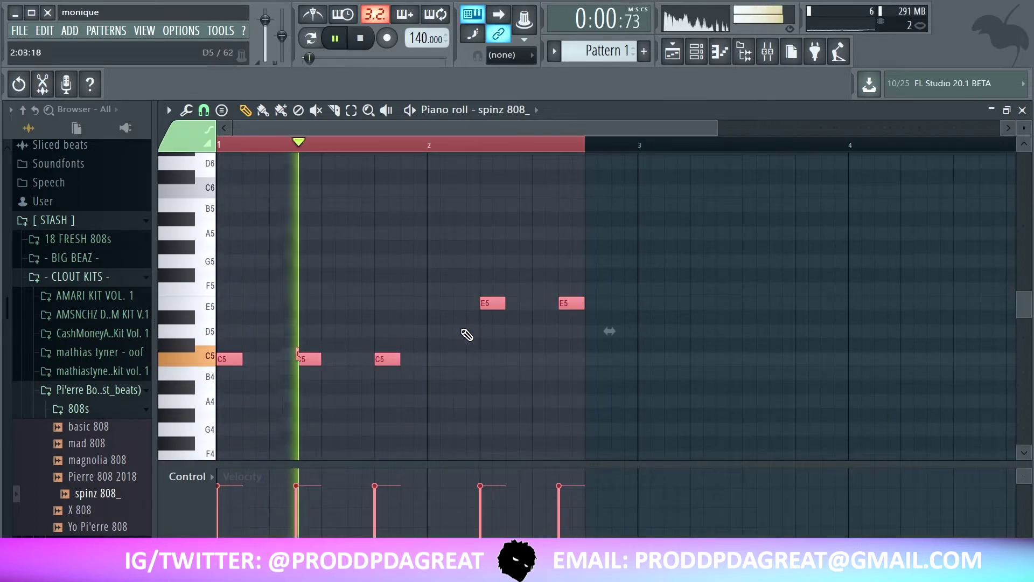
right_click(503, 291)
right_click(570, 291)
left_click(479, 345)
left_click(560, 346)
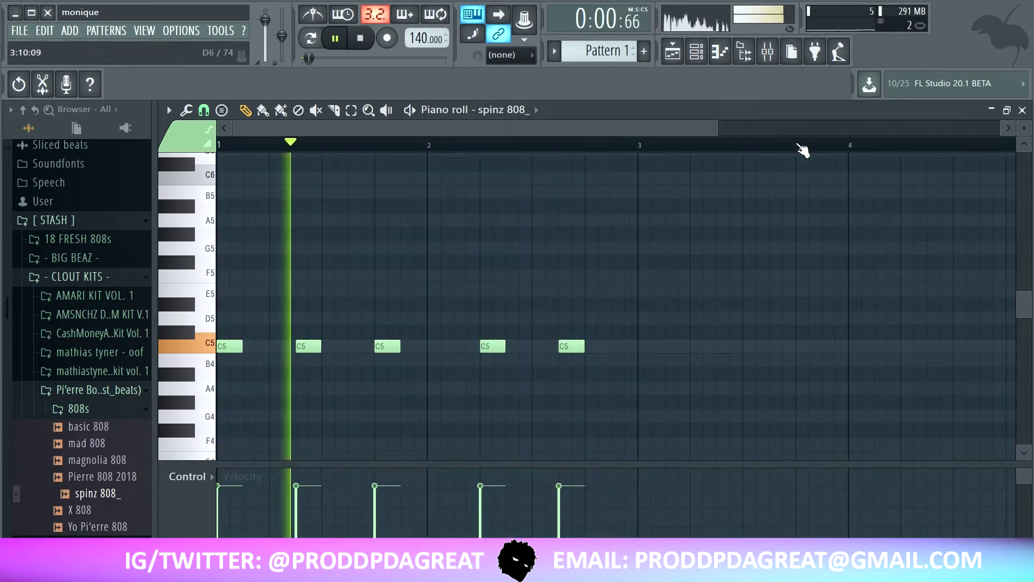
Set the project tempo to 161 BPM without restretching the channels
left_click_drag(425, 39, 426, 16)
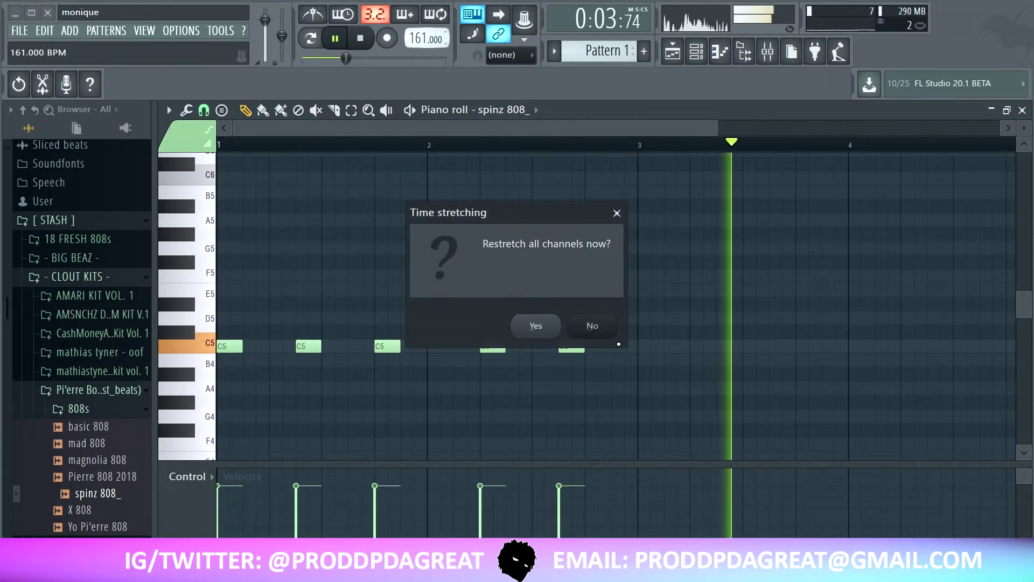
left_click(613, 330)
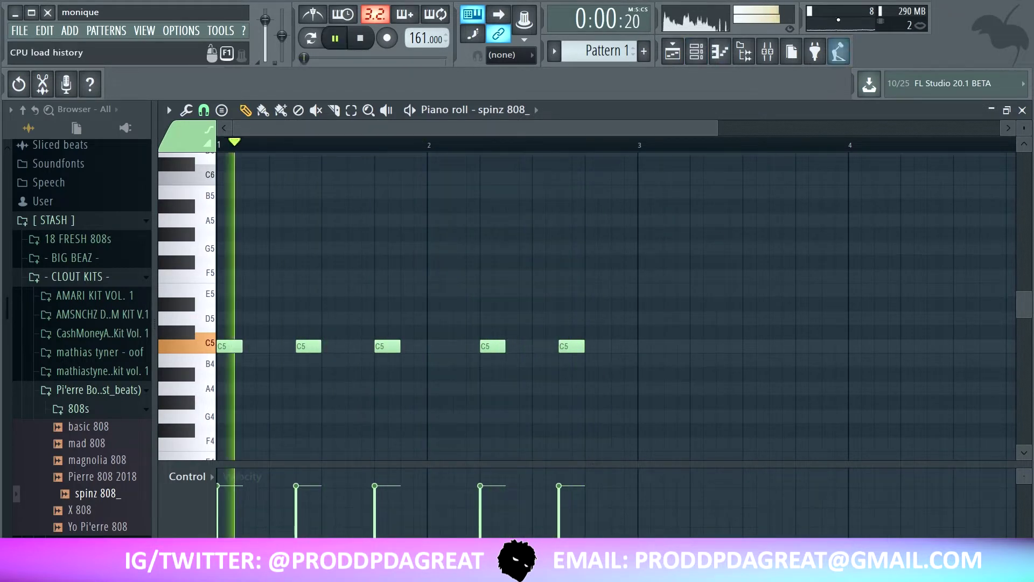
Raise the two C5 notes in bar 2 of the 808 line to D5
left_click_drag(614, 347, 390, 335)
left_click_drag(474, 300, 642, 377)
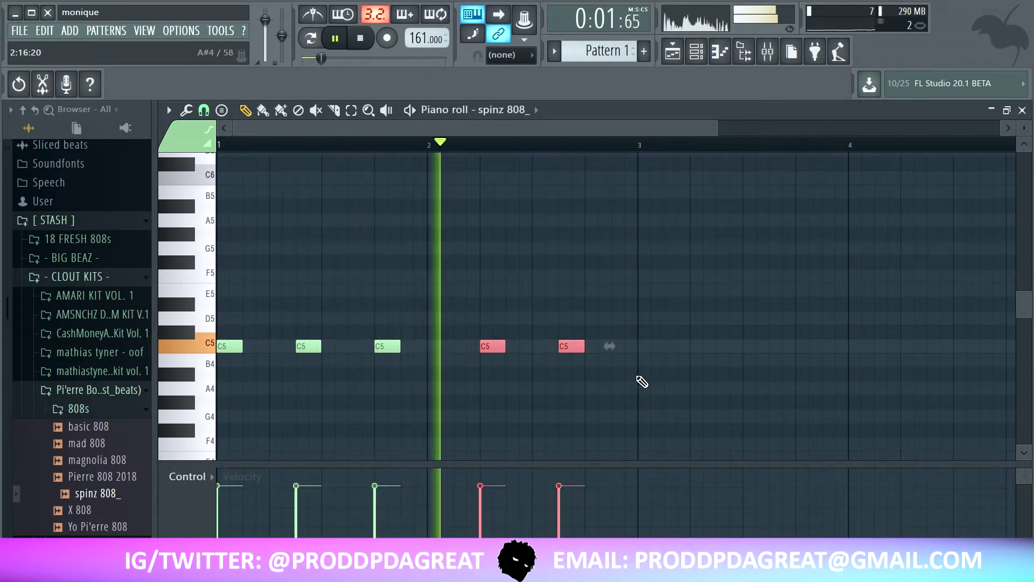
key("shift+Up")
key("shift+Up")
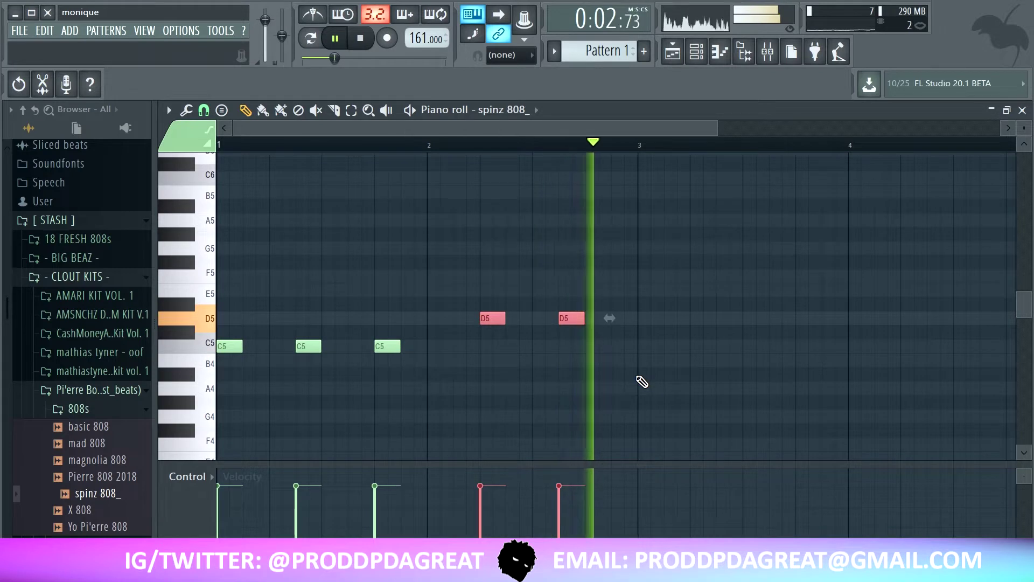
key("space")
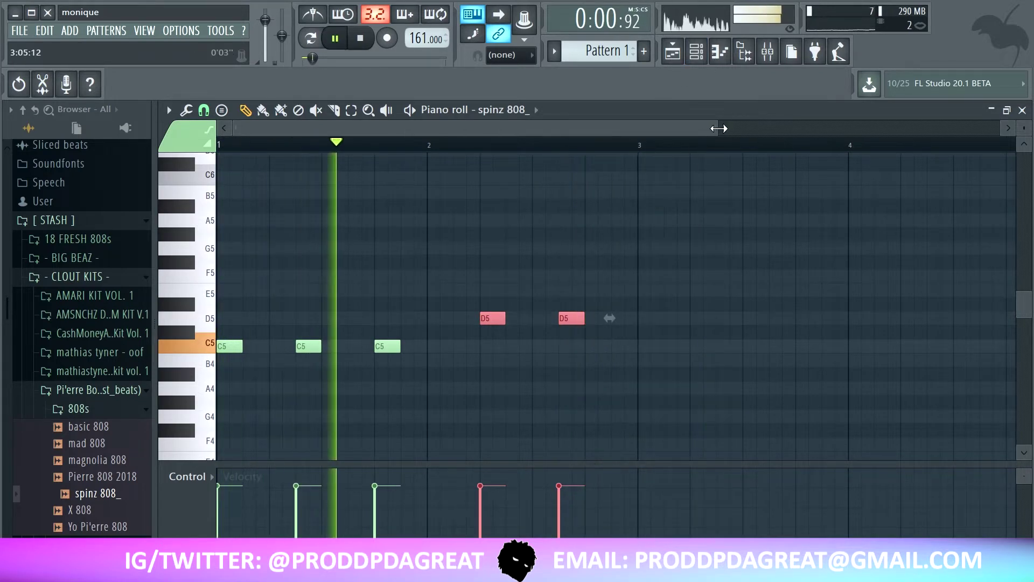
Select the 808 phrase in bars 1 and 2 and duplicate it into bars 3 and 4
scroll(719, 129, "down", 3)
left_click_drag(510, 145, 249, 257)
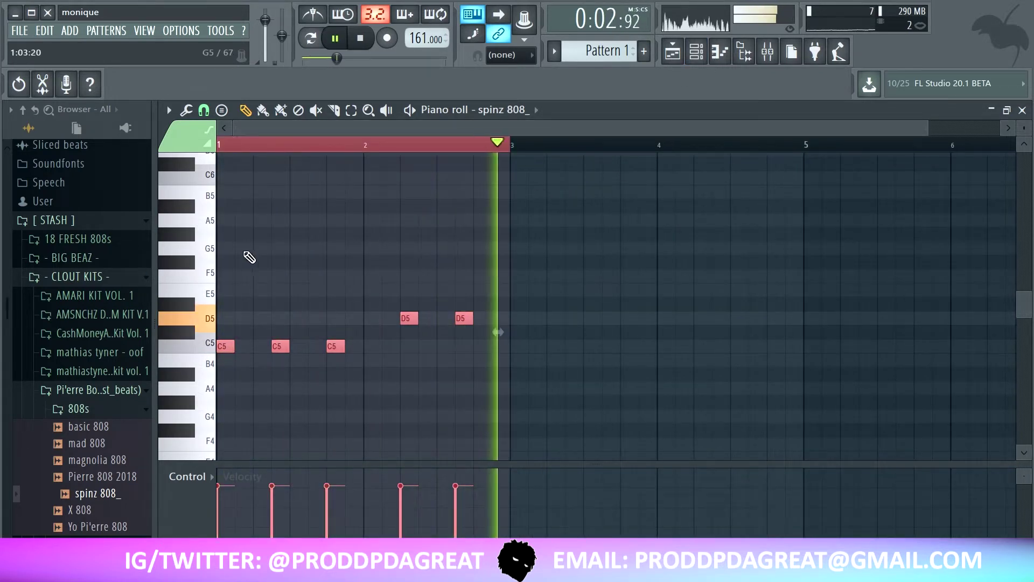
key("ctrl+b")
key("ctrl+d")
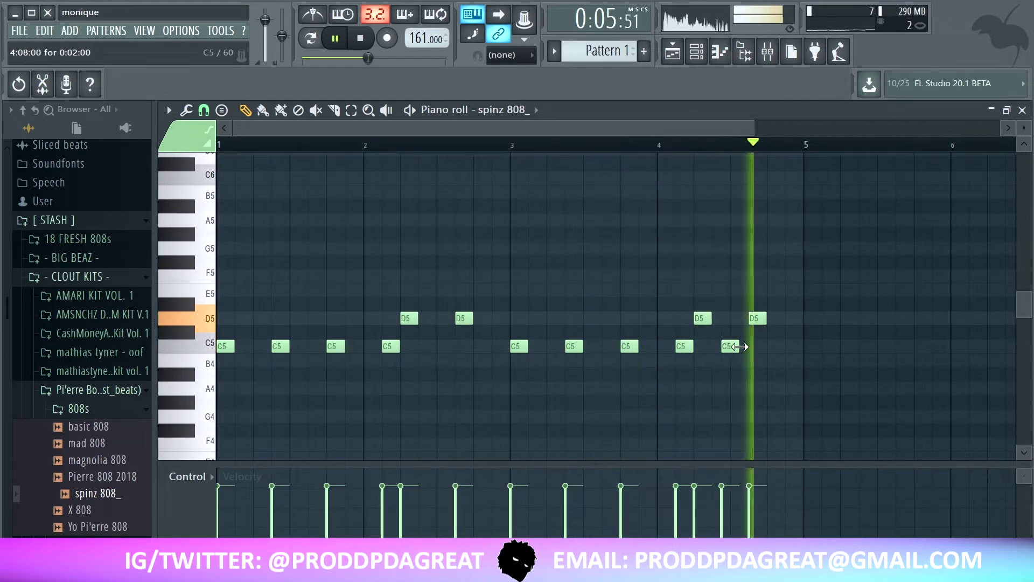
Replace the C5 note between the D5 notes of bar 4 with a D5 note at step 15
key("space")
left_click(734, 346)
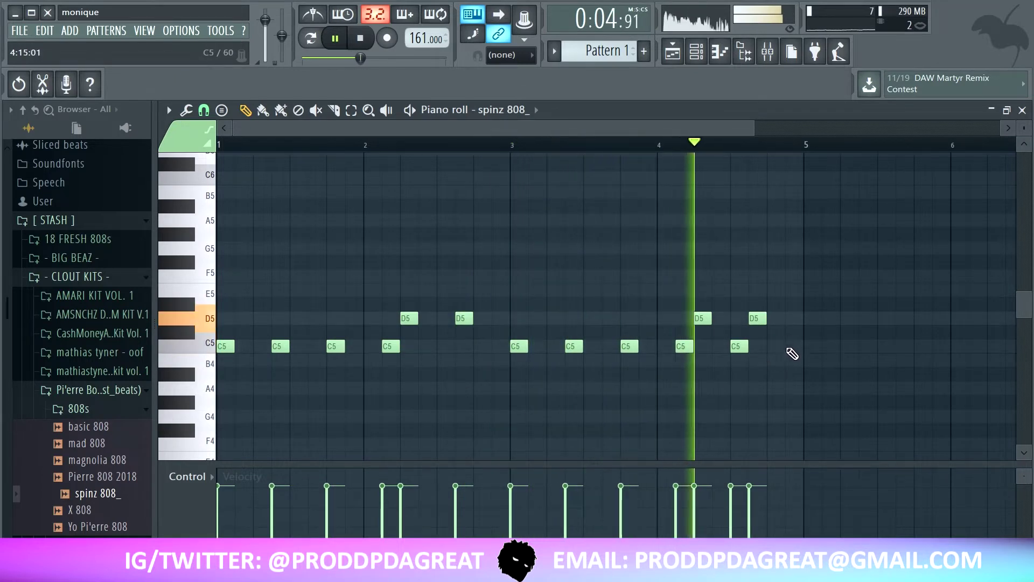
left_click(787, 347)
right_click(741, 346)
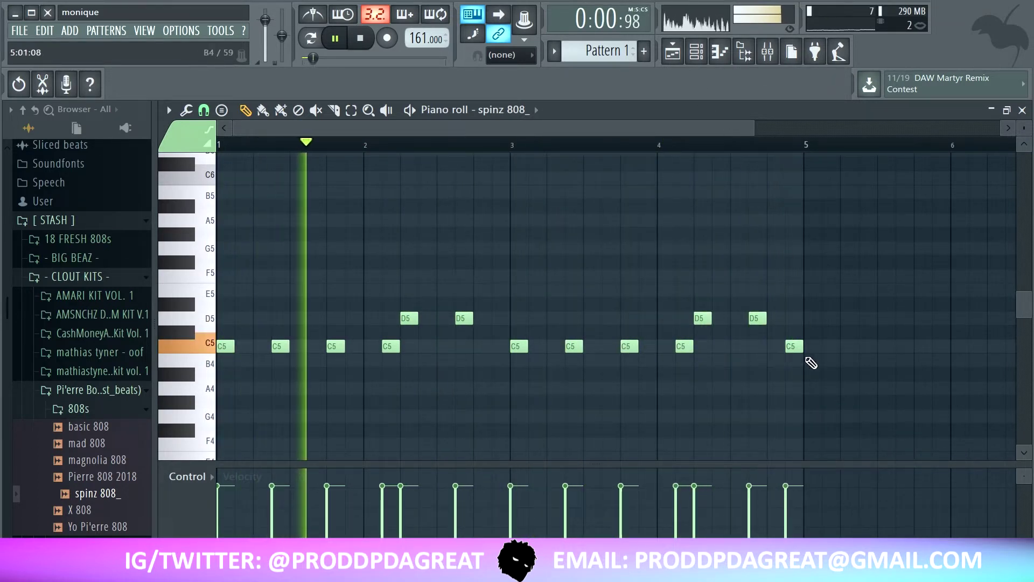
left_click_drag(792, 346, 794, 321)
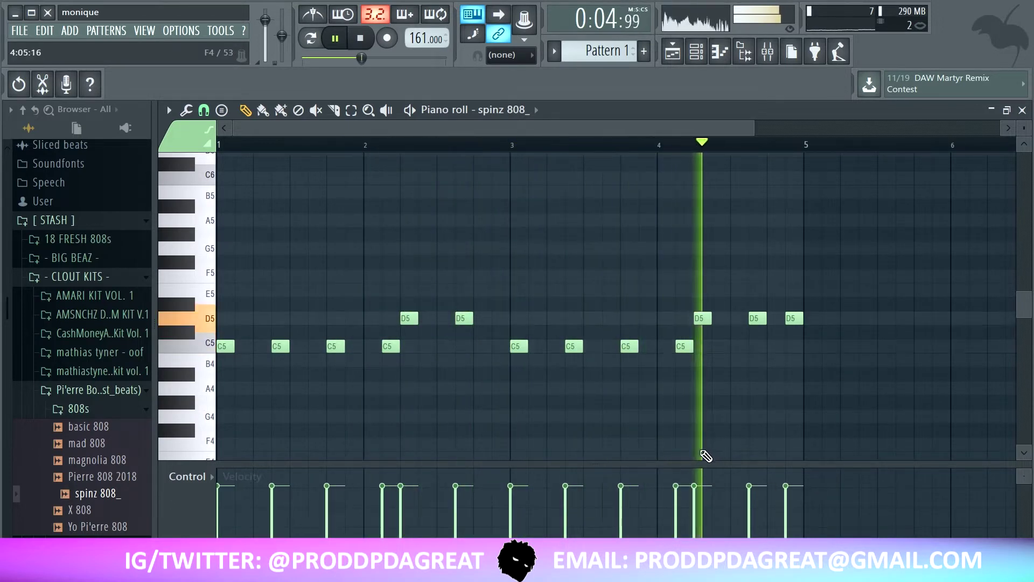
Audition the Pi'erre kit's hats, add Break The Bank Hat to the channel rack as a new channel, and fill each 2 steps
left_click(696, 52)
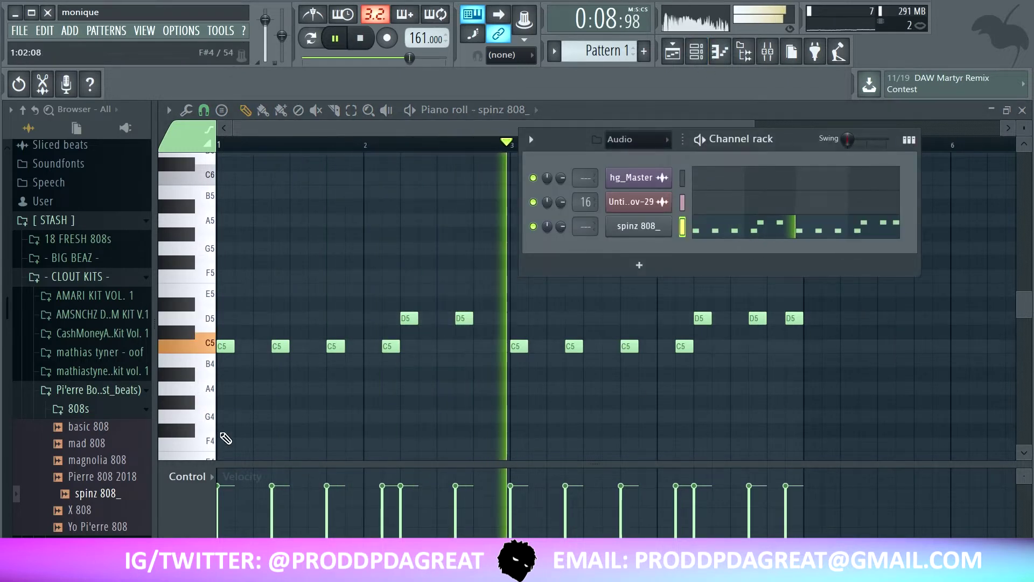
left_click(93, 453)
left_click(99, 459)
left_click(101, 456)
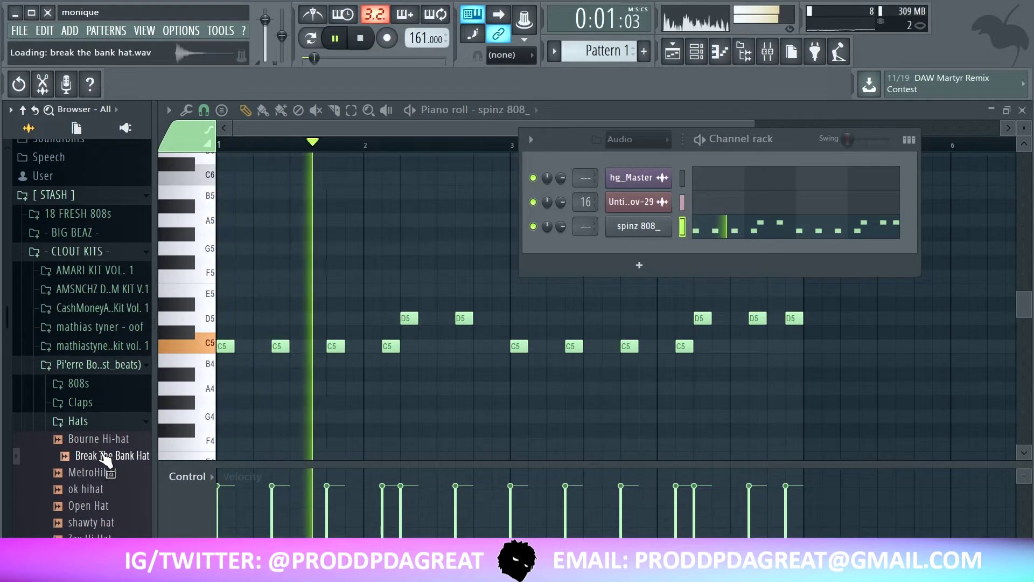
left_click(100, 439)
left_click(105, 456)
left_click_drag(153, 452, 668, 272)
right_click(666, 250)
left_click(821, 295)
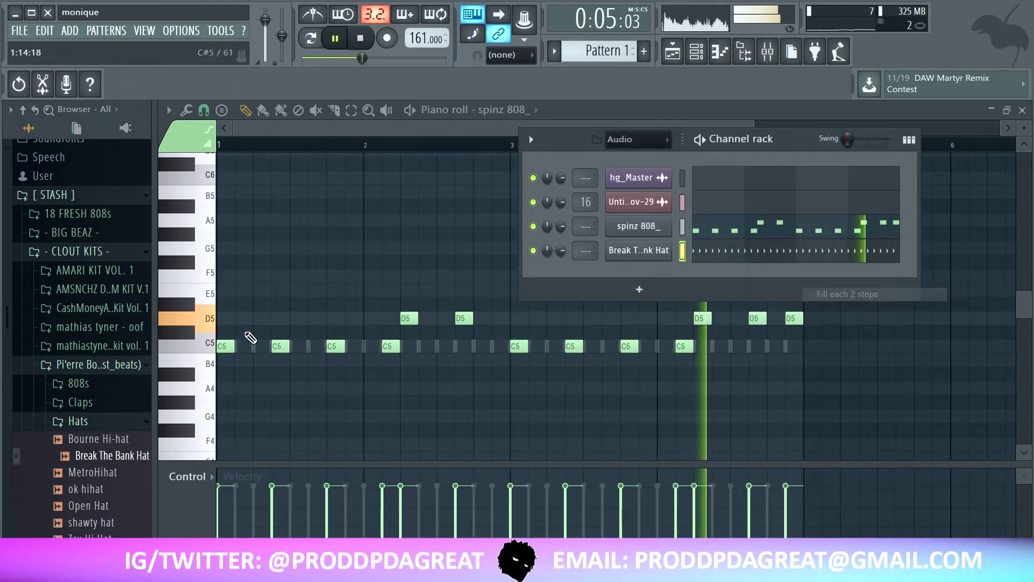
Add Break The Bank Clap 2 from the Pi'erre kit's Claps folder to the channel rack as a new channel
left_click(78, 421)
left_click(80, 402)
left_click_drag(106, 454, 654, 274)
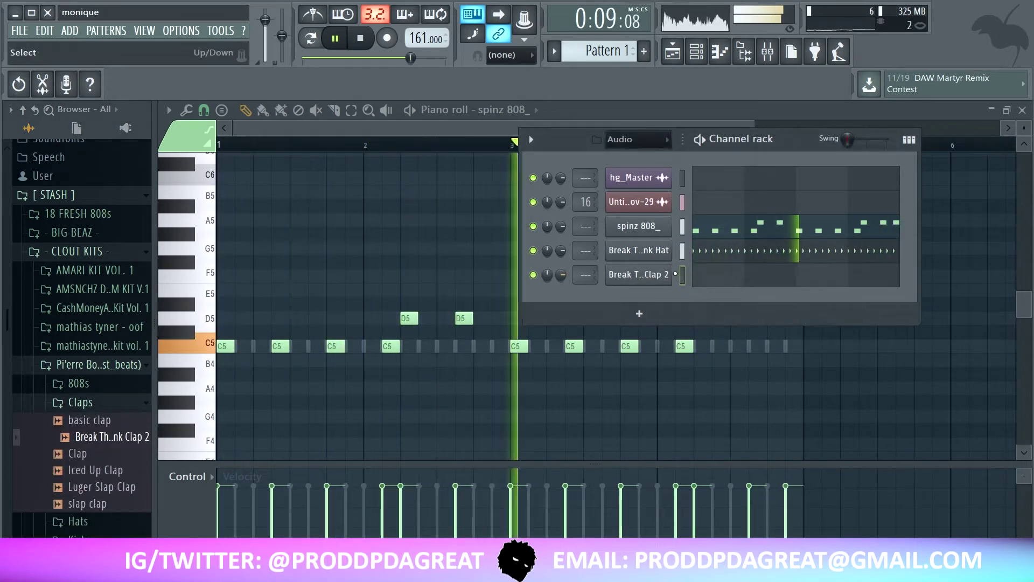
Add a C5 clap note at step 9 of bar 1 in the piano roll and duplicate it into bars 2, 3 and 4
right_click(648, 279)
left_click(706, 273)
left_click(293, 350)
left_click_drag(372, 147, 218, 145)
key("ctrl+b")
key("ctrl+b")
key("ctrl+b")
key("ctrl+d")
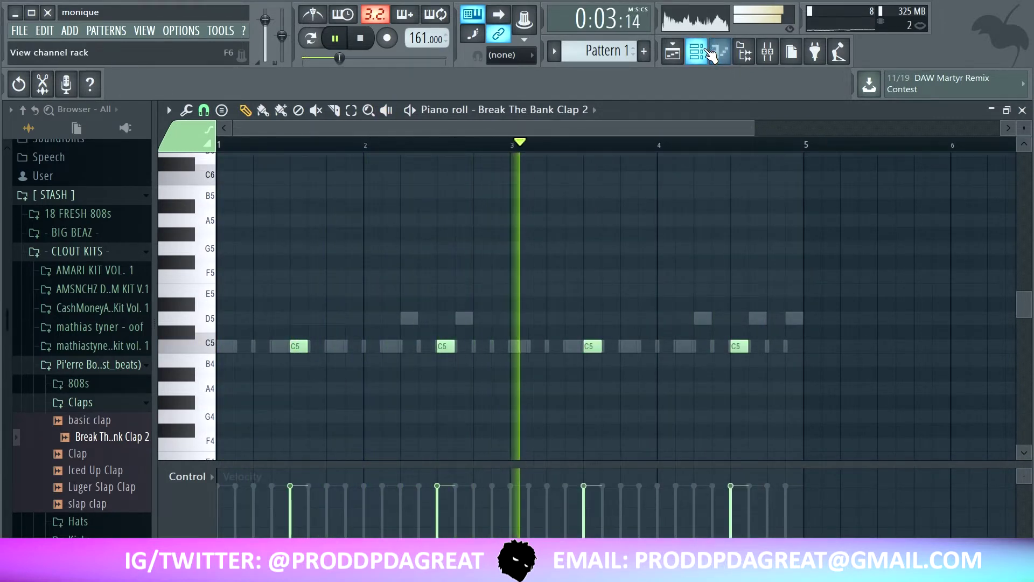
Try MetroHihat on the Break The Bank Hat channel and replace its sample with shawty hat from the Pi'erre kit's Hats folder
left_click(711, 54)
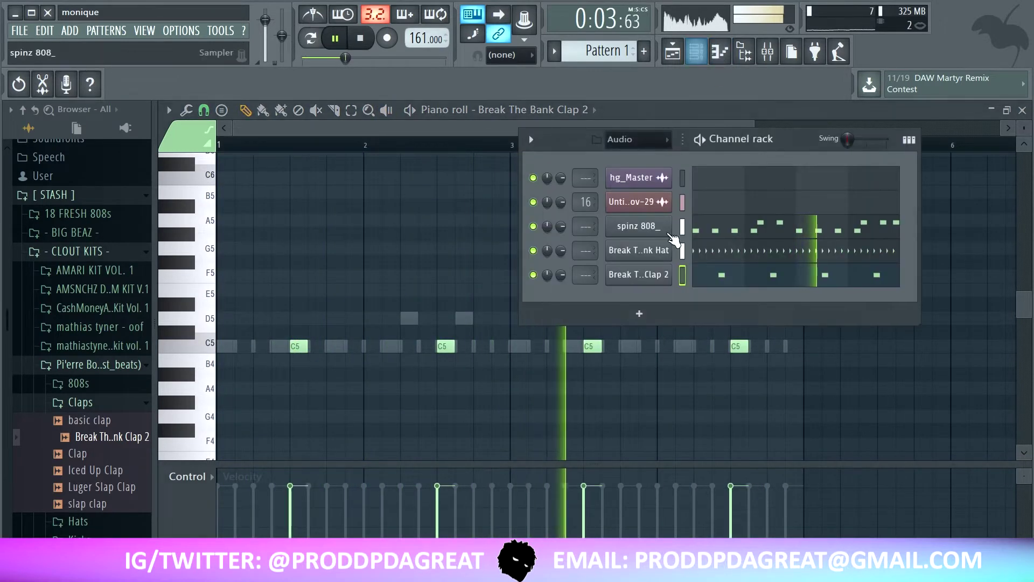
left_click(110, 416)
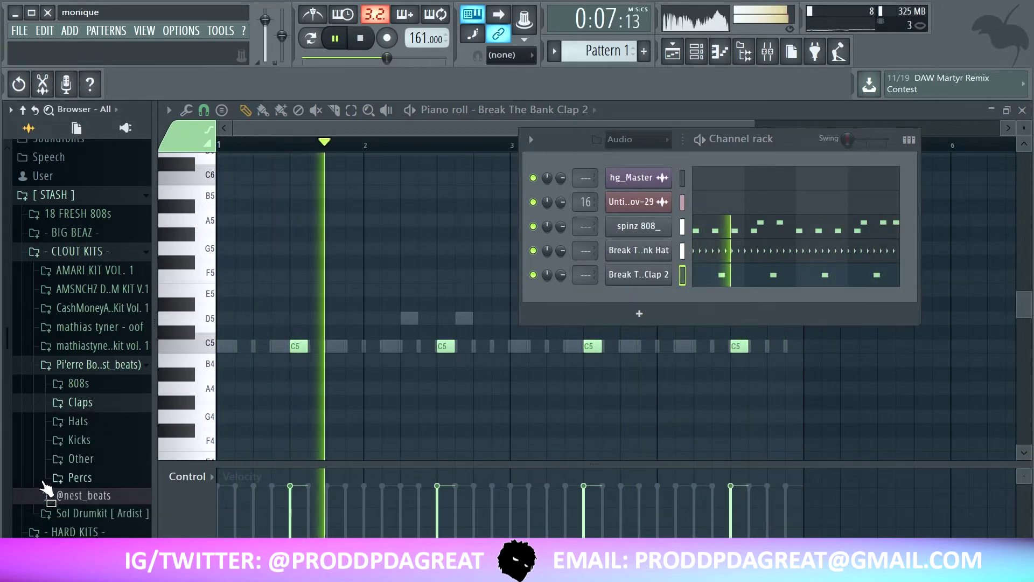
left_click(77, 422)
left_click_drag(89, 480, 638, 250)
left_click(89, 505)
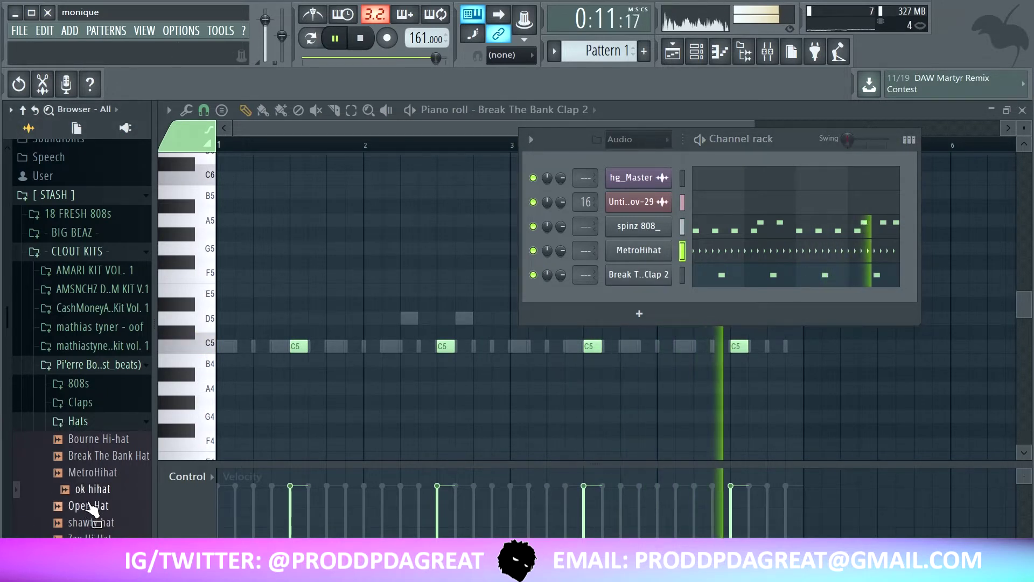
left_click_drag(95, 522, 616, 250)
Add Open Hat from the Hats folder to the channel rack as a new channel and open it in the piano roll
left_click(95, 509)
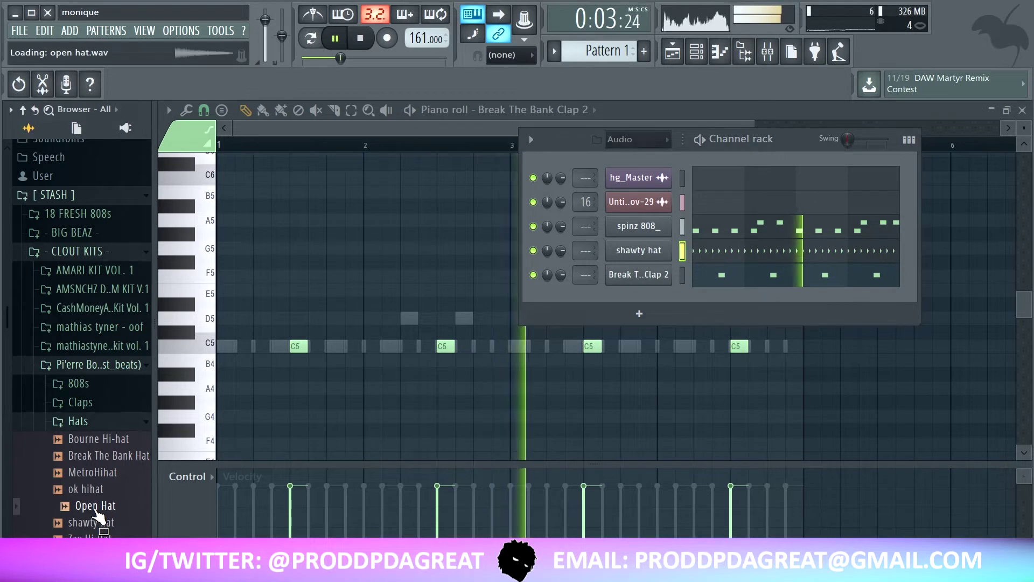
left_click_drag(673, 305, 673, 300)
right_click(668, 299)
left_click(703, 298)
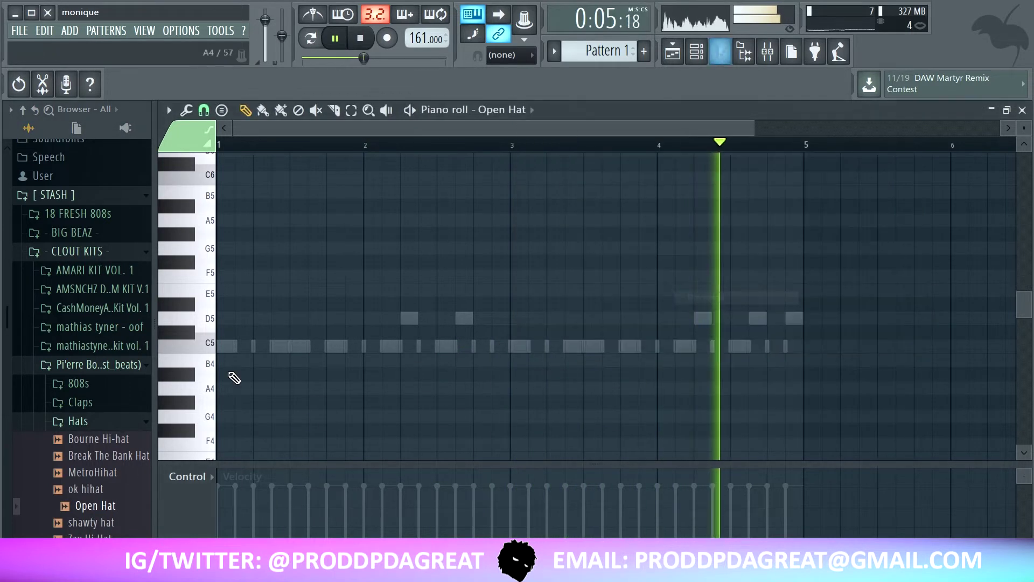
Place C5 open hat notes at step 5 of bars 1 to 4, duplicating the first two bars for the bar 3 note
left_click(262, 346)
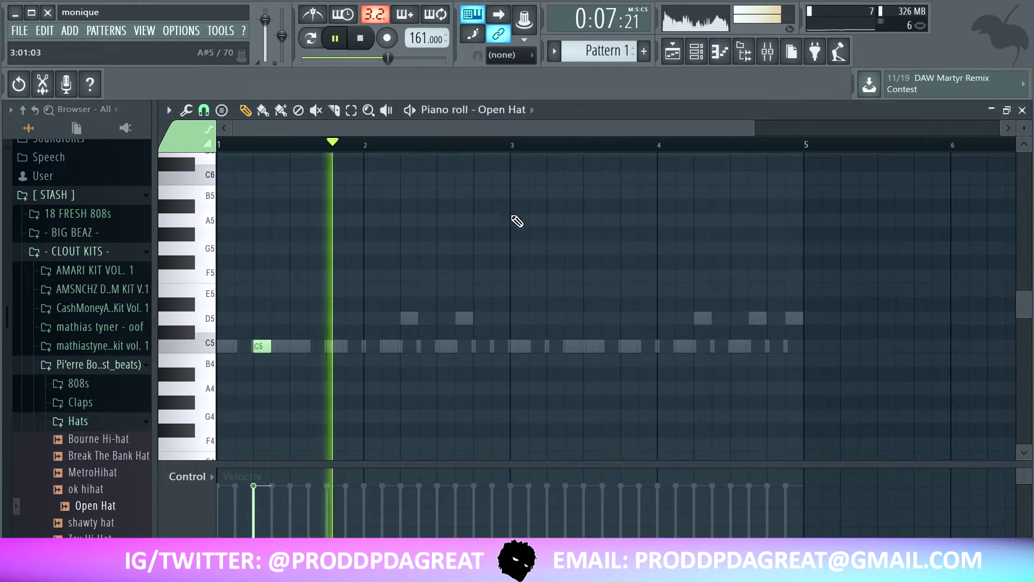
left_click_drag(518, 150, 221, 146)
key("ctrl+b")
key("ctrl+d")
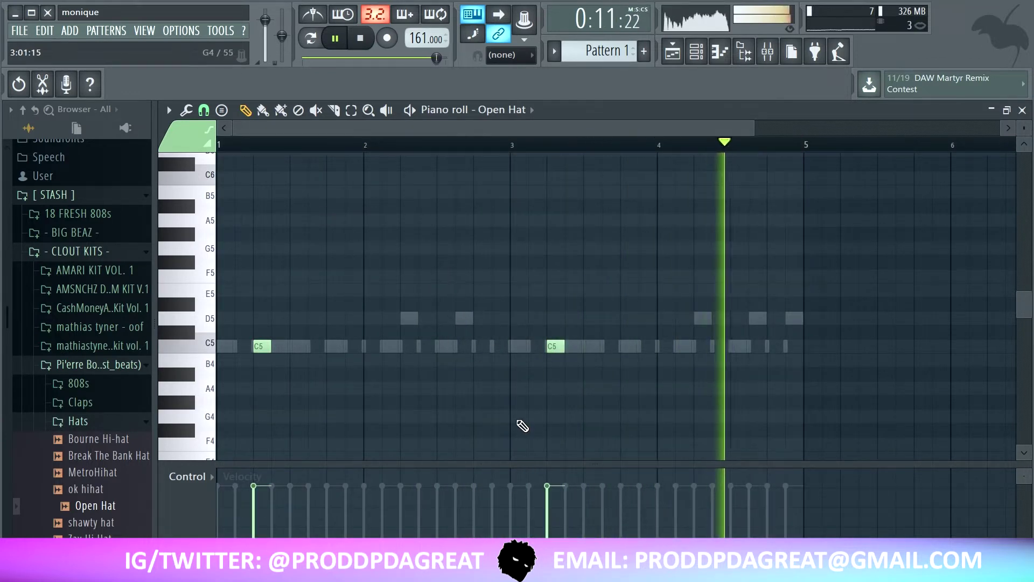
left_click(407, 347)
left_click(700, 347)
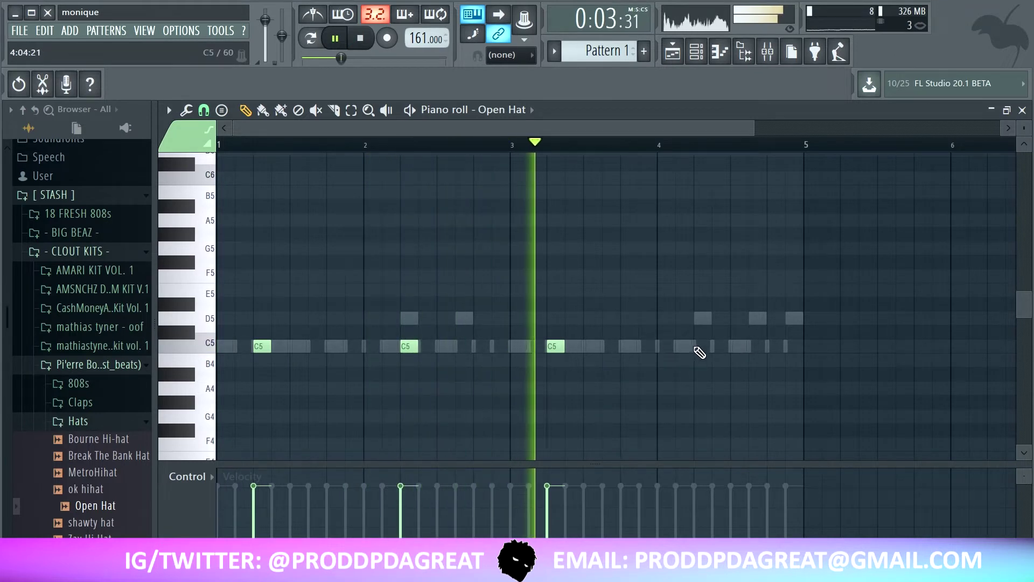
Replace the Break The Bank Clap 2 channel's sample with Clap from the Pi'erre kit's Claps folder
left_click(697, 52)
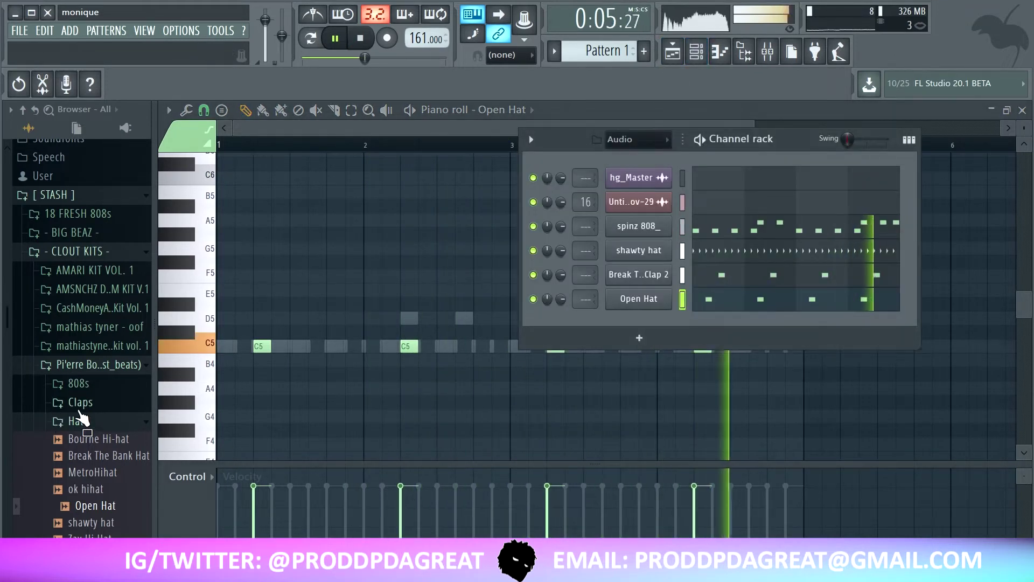
left_click(100, 422)
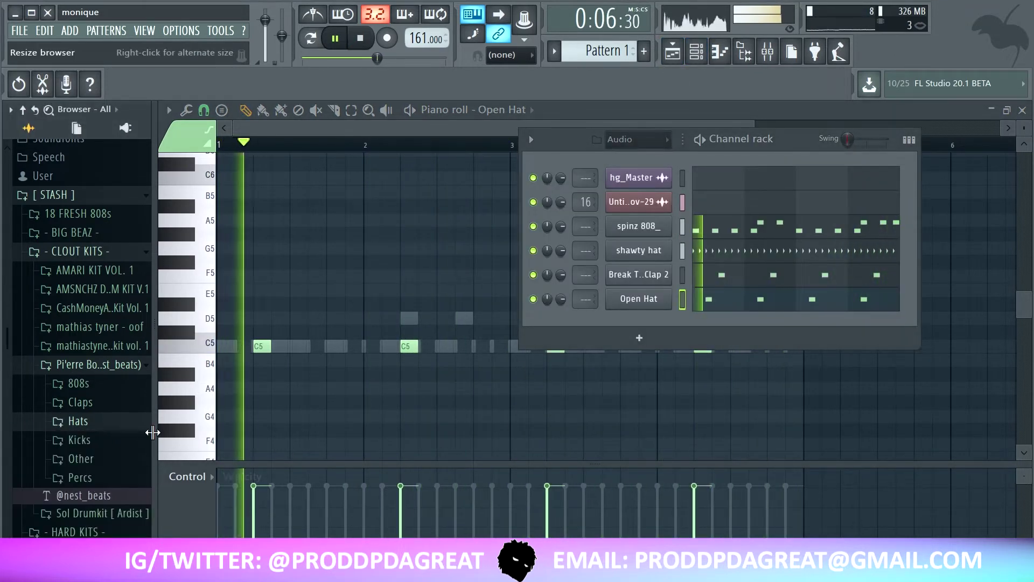
left_click(81, 402)
left_click(84, 453)
left_click_drag(95, 472, 639, 276)
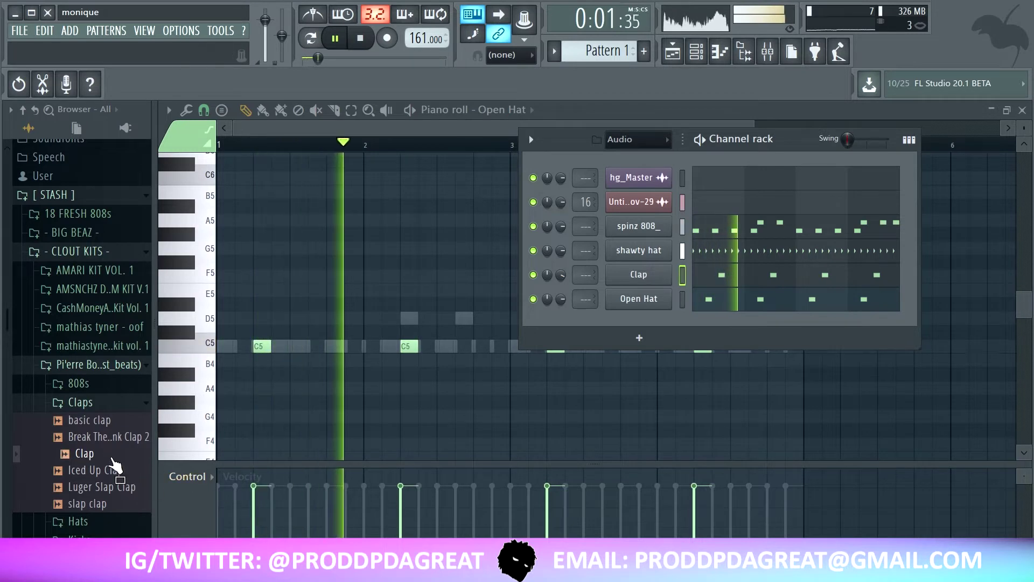
Audition DP Beats Kick, stop playback, and add Best Kick from mai Drum Kit 2's Kicks folder to the channel rack as a new channel
left_click(102, 403)
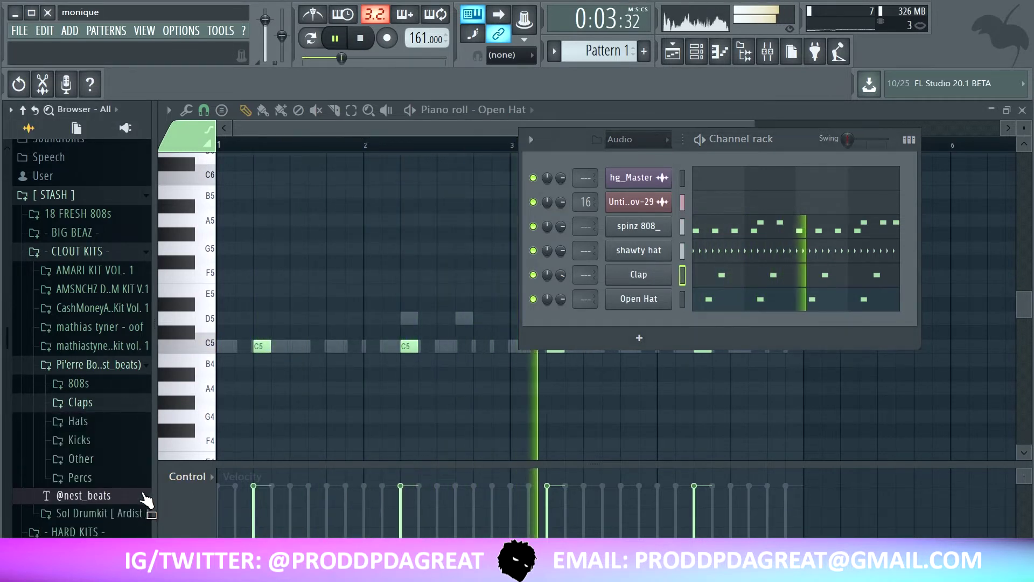
left_click(91, 442)
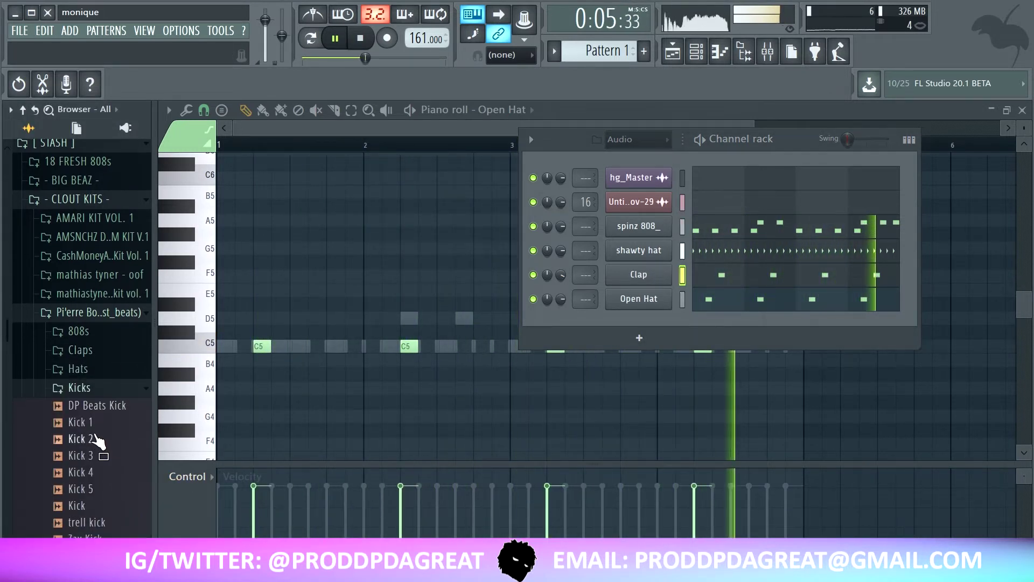
left_click(94, 406)
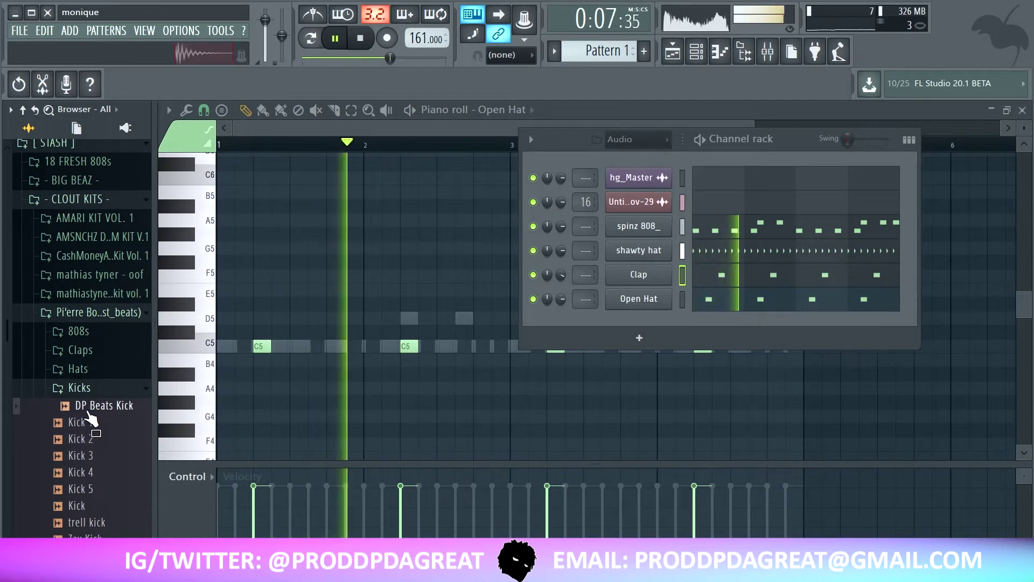
scroll(112, 459, "up", 3)
left_click(361, 38)
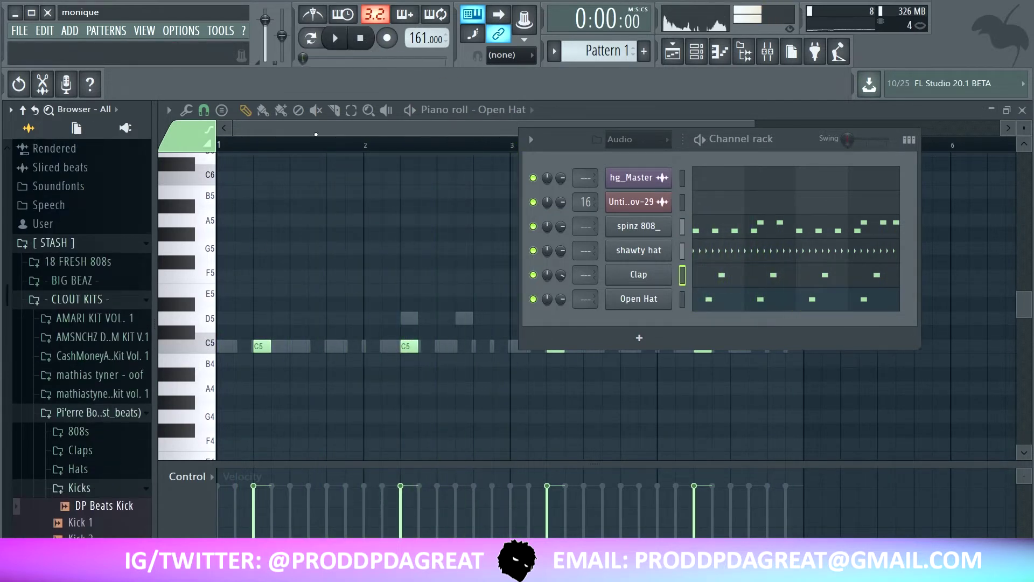
left_click(112, 300)
left_click(97, 319)
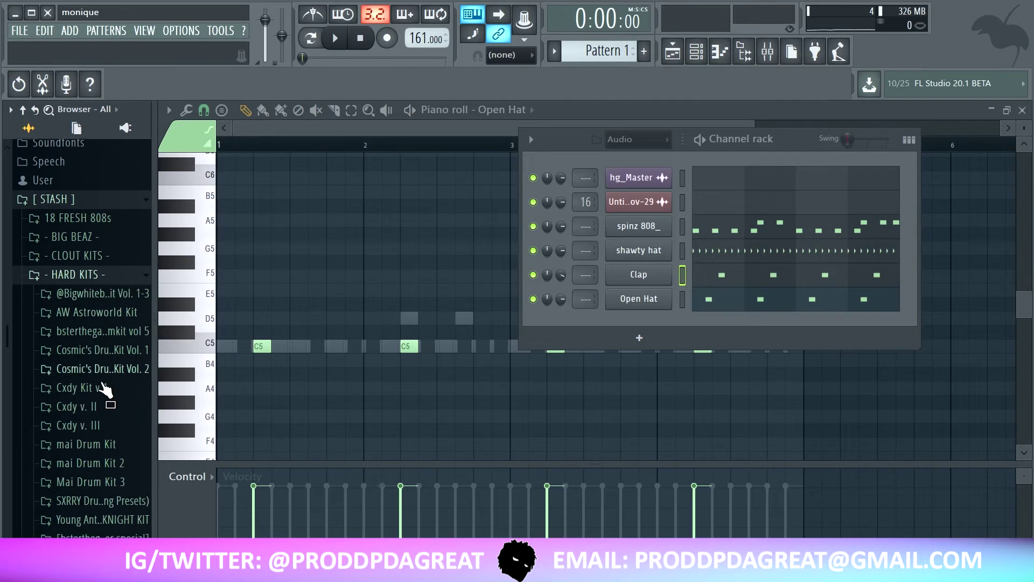
left_click(128, 466)
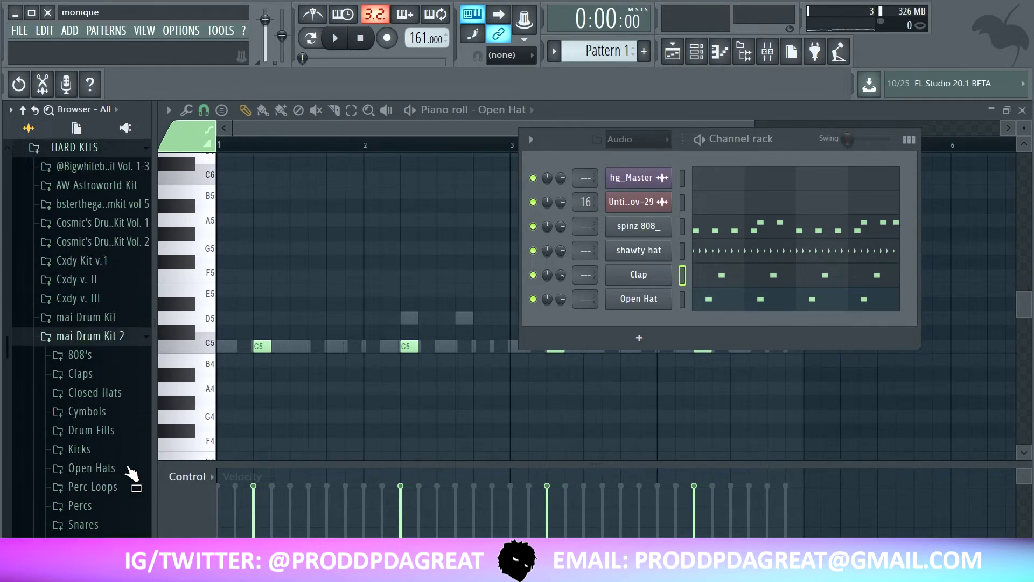
left_click(93, 344)
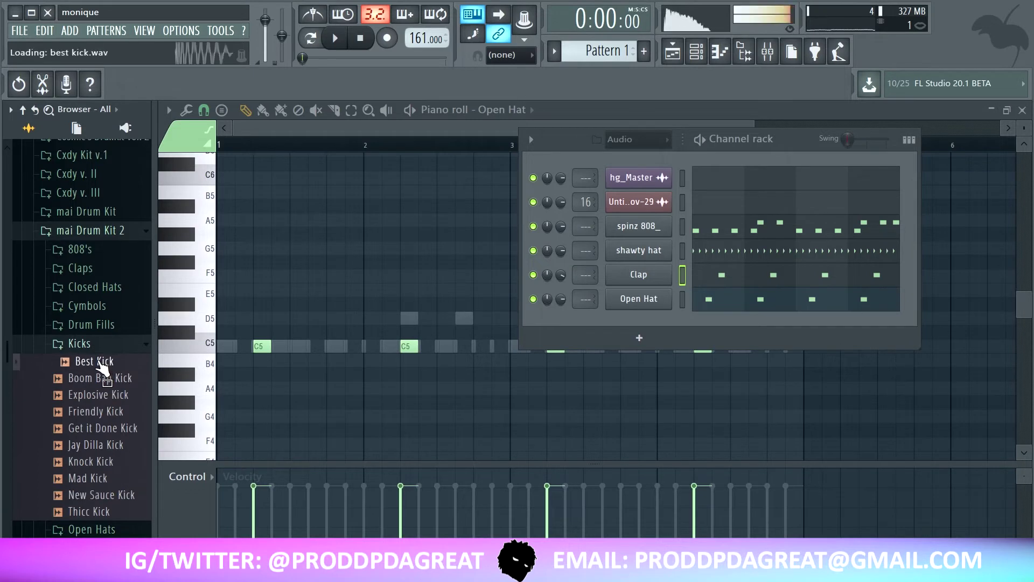
left_click_drag(645, 321, 645, 320)
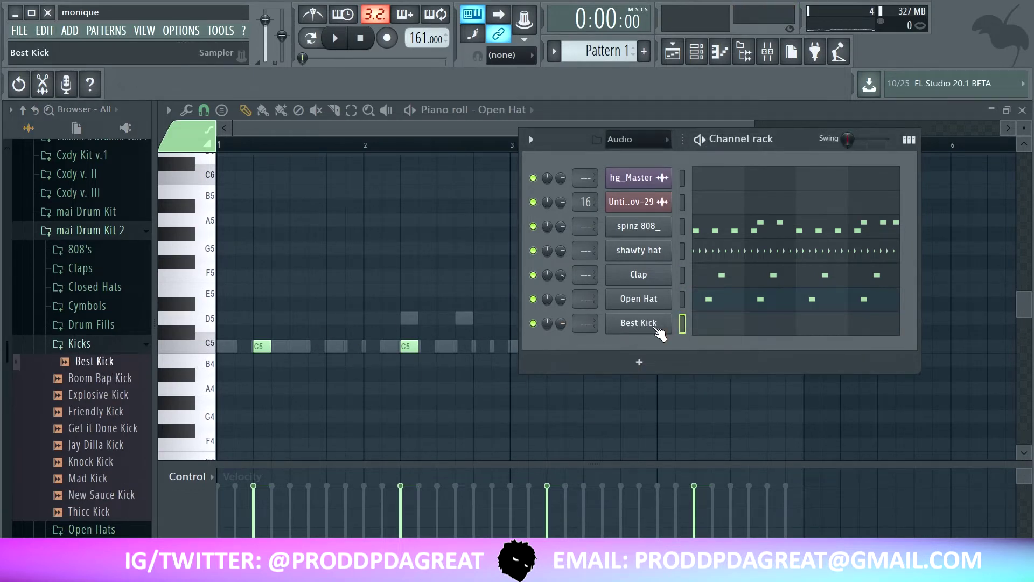
right_click(625, 324)
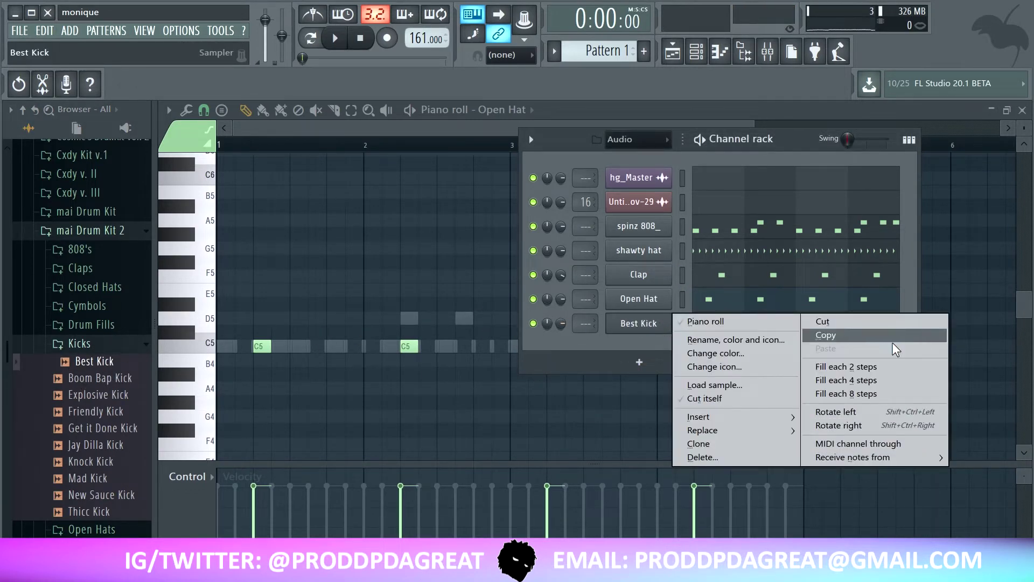
Add Snare [ poke ] from the Hi Tech [ KBeaZy ] kit as a new channel, restart playback, and open its piano roll
scroll(108, 371, "up", 5)
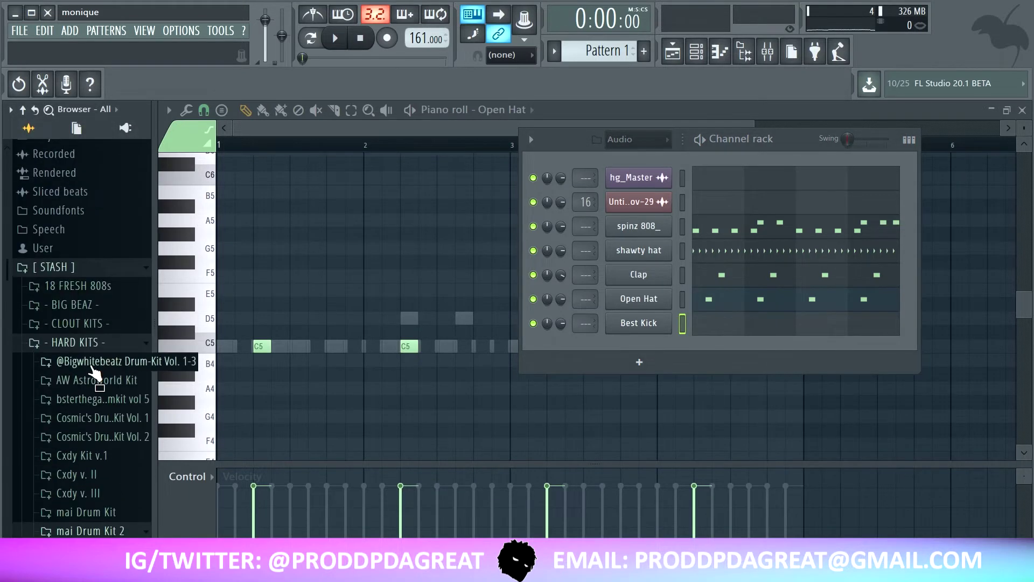
left_click(75, 305)
left_click(91, 326)
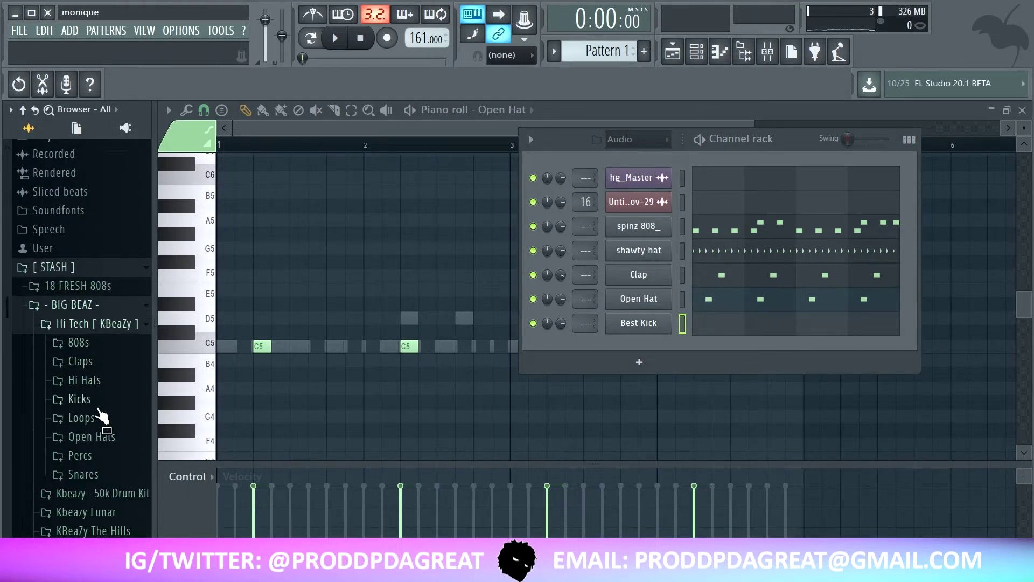
left_click(103, 473)
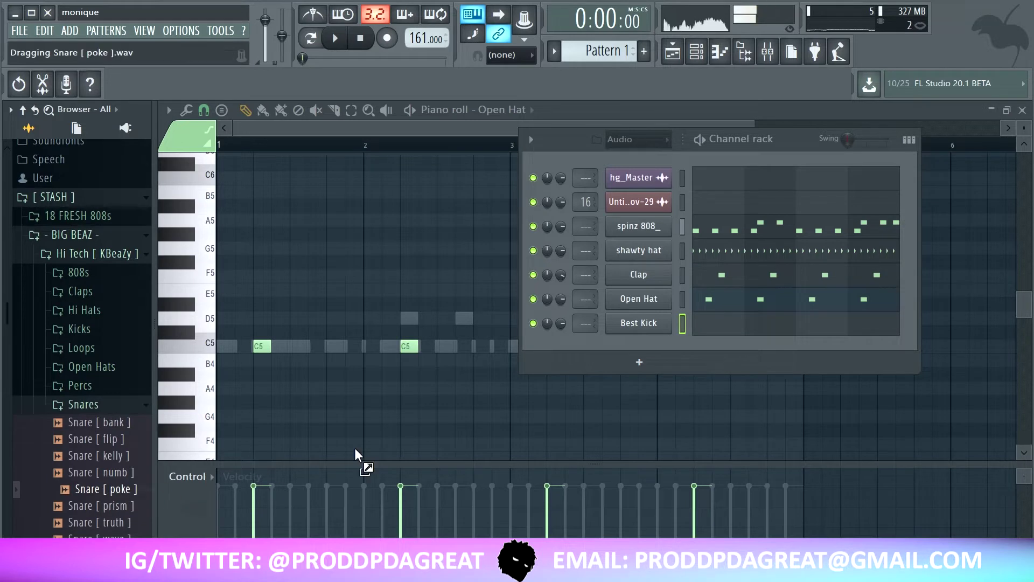
left_click_drag(625, 348, 628, 348)
key("space")
right_click(646, 347)
left_click(678, 345)
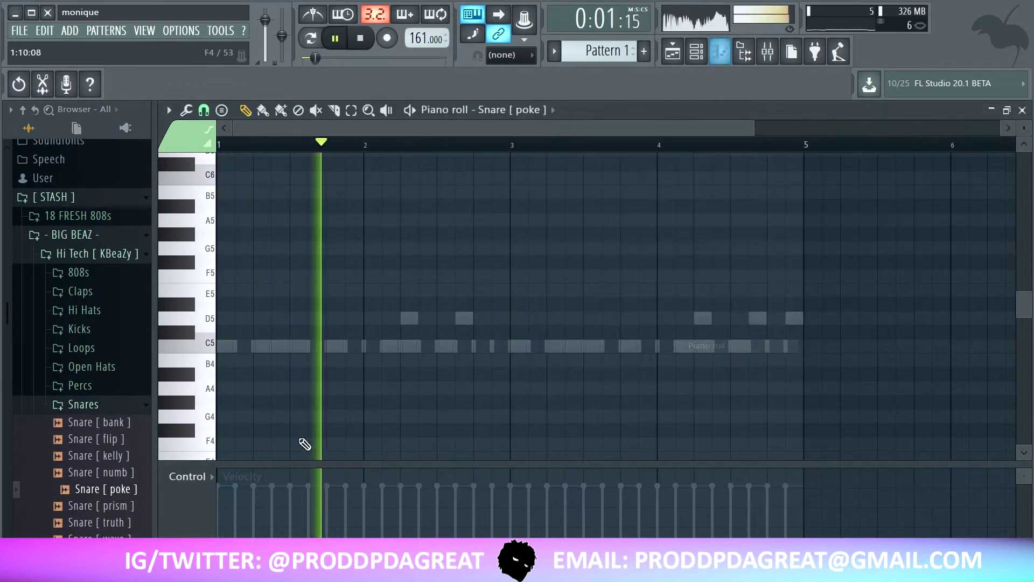
Place C5 snare notes at step 3 of bars 2, 3 and 4 and step 15 of bars 3 and 4, deleting the trial note at step 11 of bar 4
left_click(383, 347)
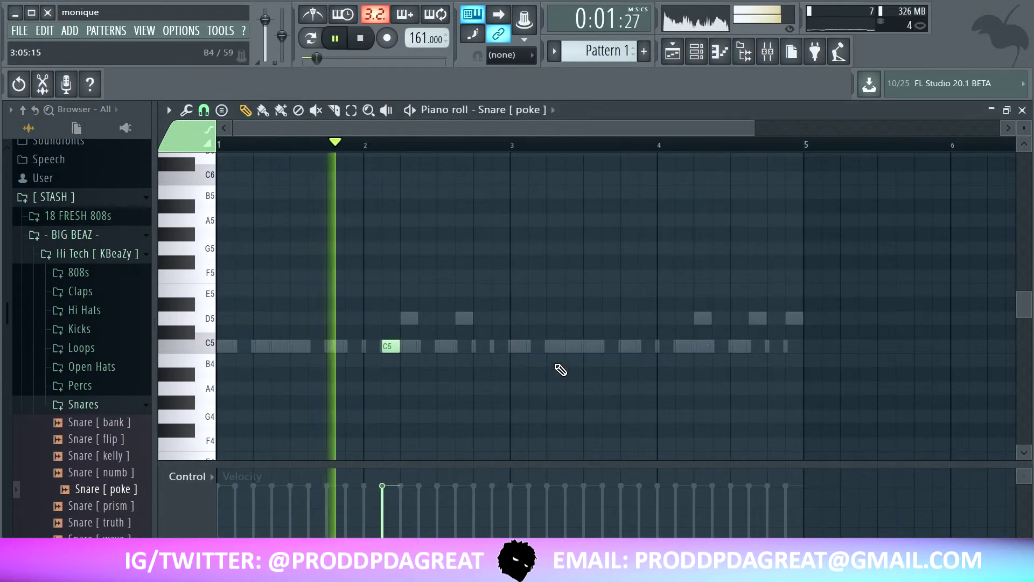
left_click(645, 346)
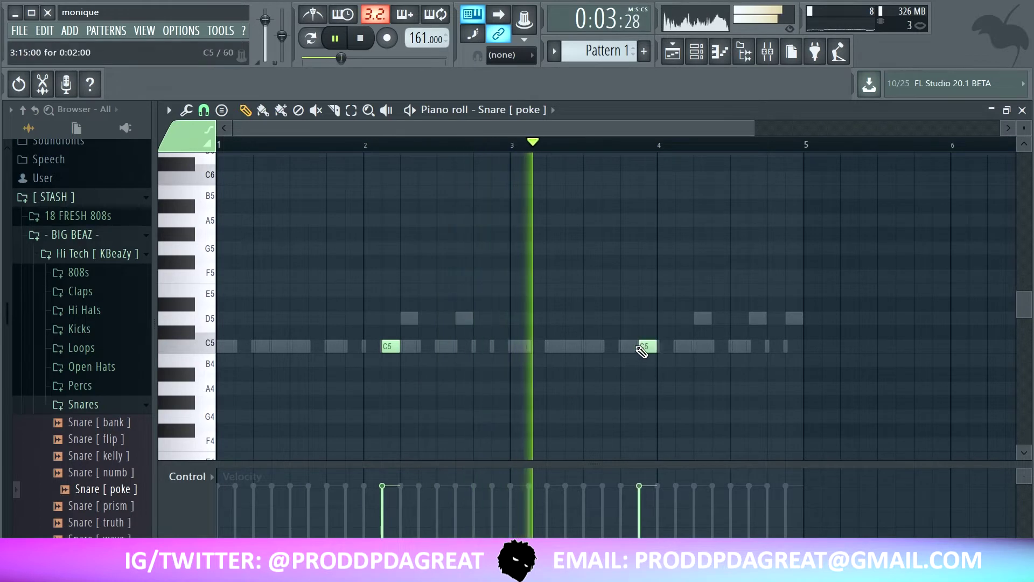
left_click(678, 347)
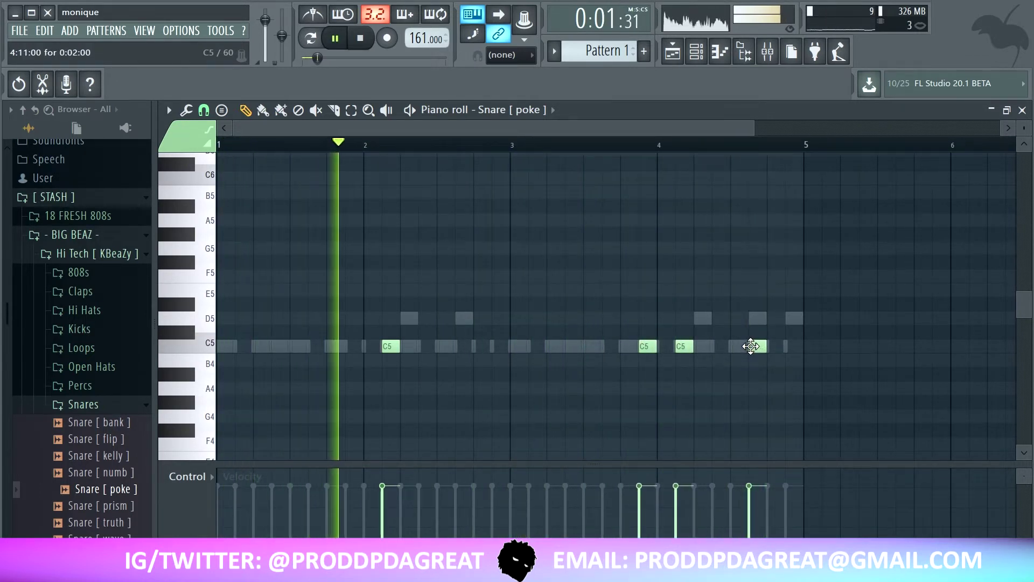
right_click(753, 348)
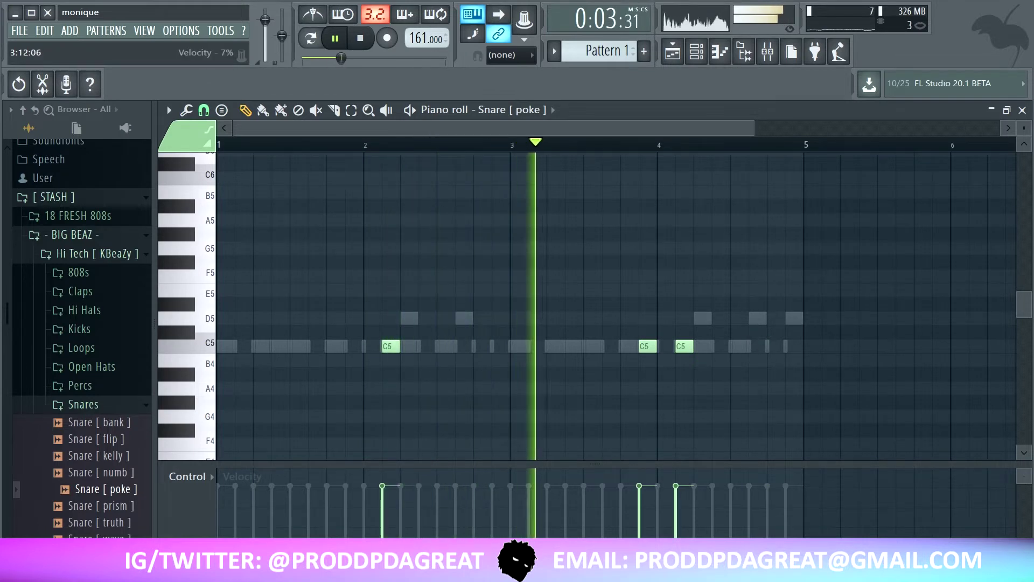
left_click(533, 348)
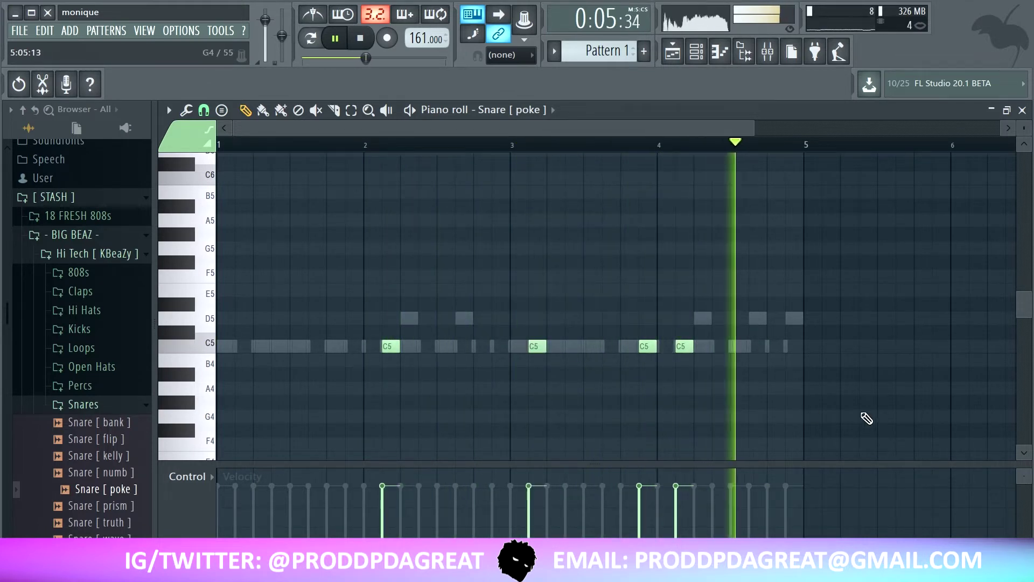
left_click(788, 347)
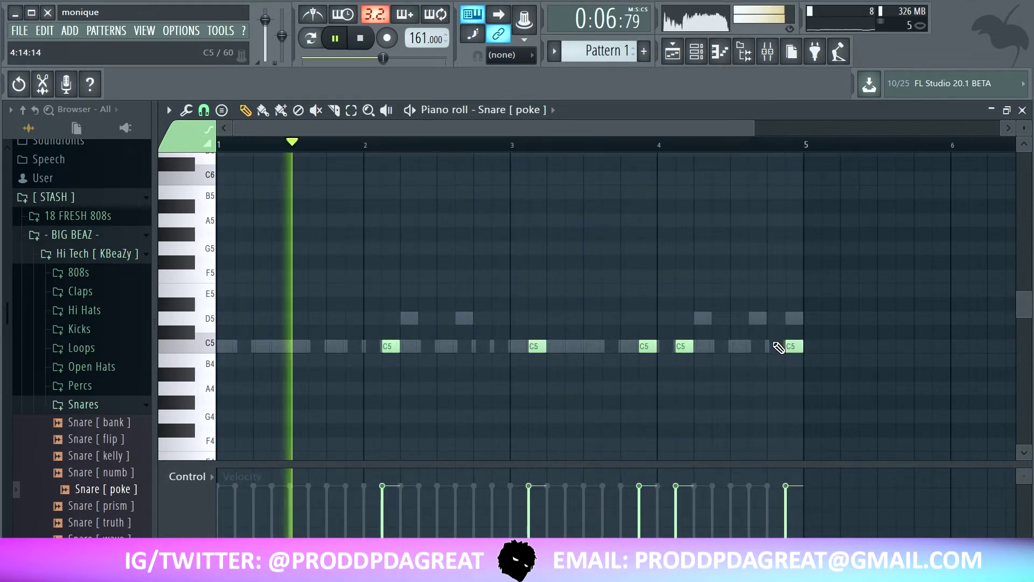
Audition the Hi Tech [ KBeaZy ] kit's kicks and replace the Best Kick channel's sample with Kick [ fly ]
left_click(696, 52)
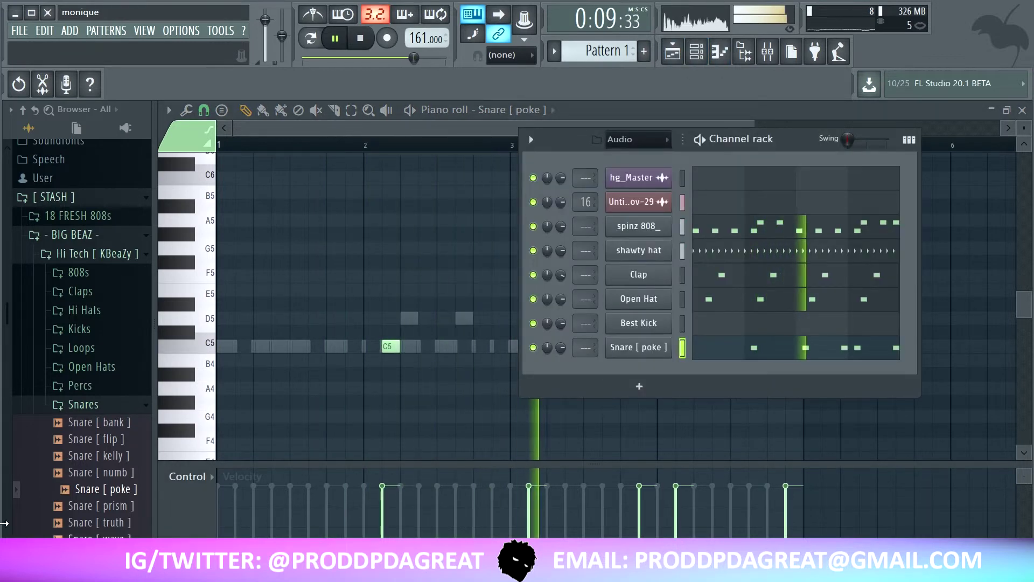
left_click(97, 330)
left_click(83, 380)
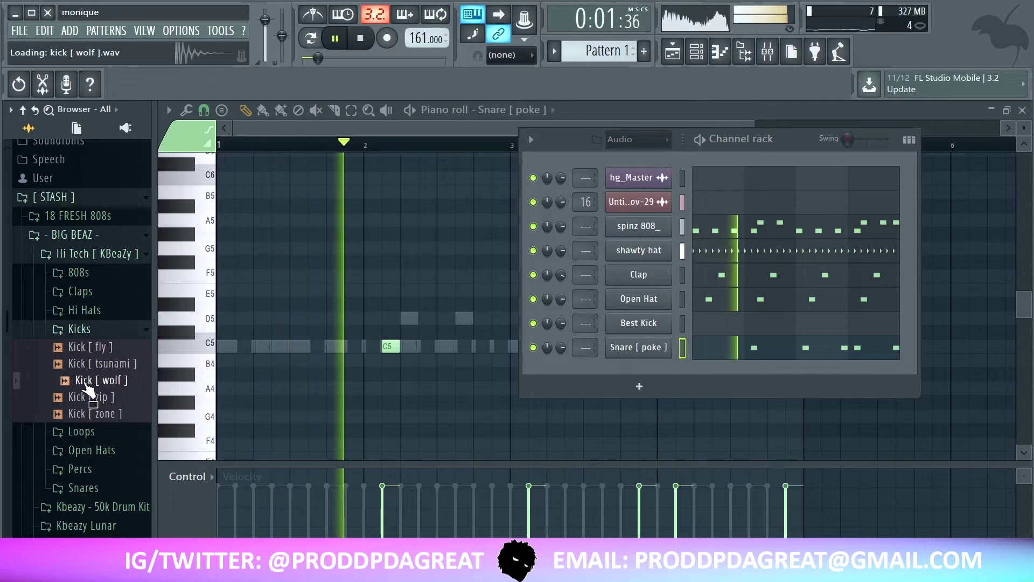
left_click(89, 351)
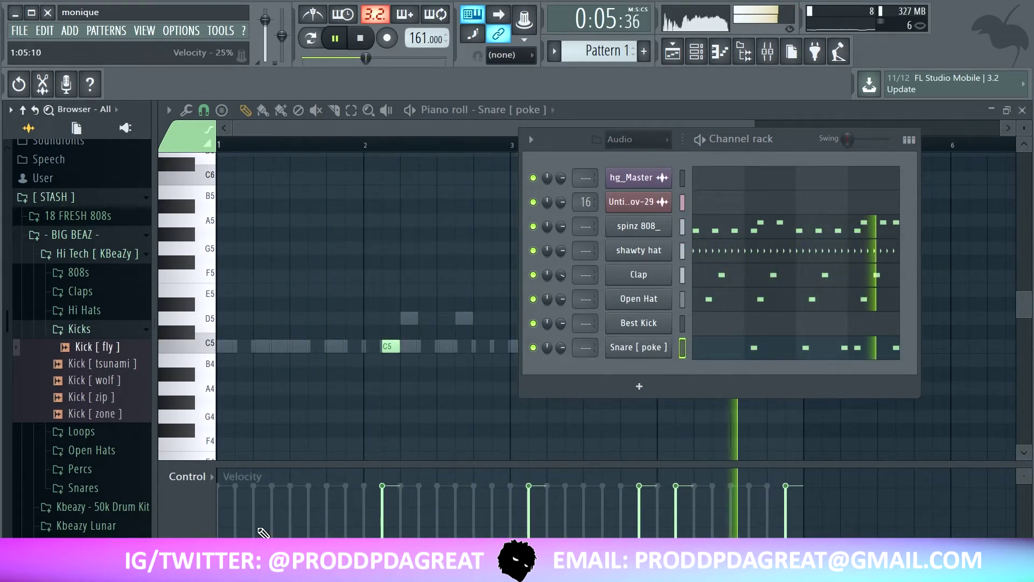
left_click_drag(83, 346, 633, 323)
Copy the spinz 808_ channel's notes into Kick [ fly ] and open that kick channel's piano roll
left_click(682, 226)
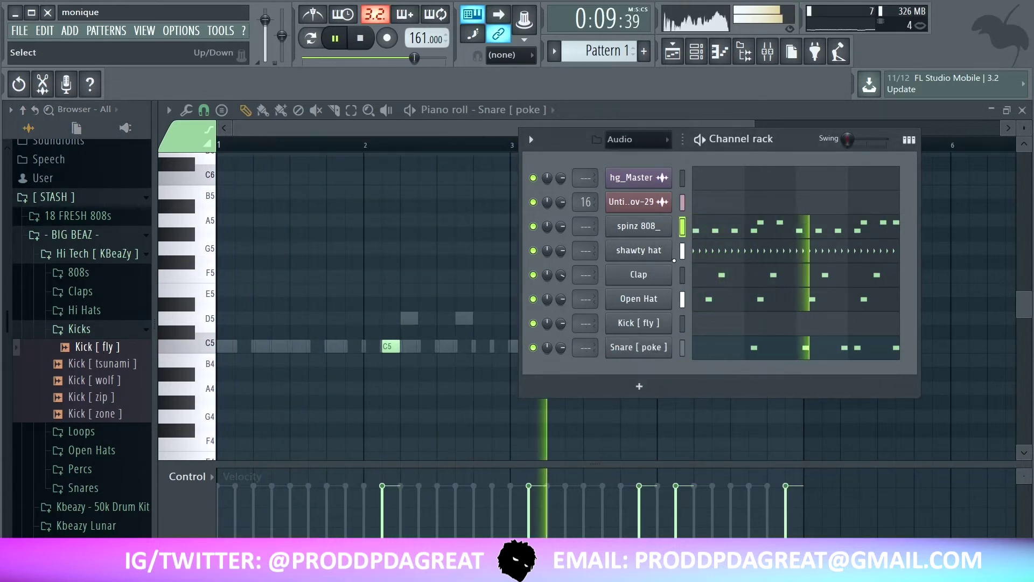
right_click(653, 326)
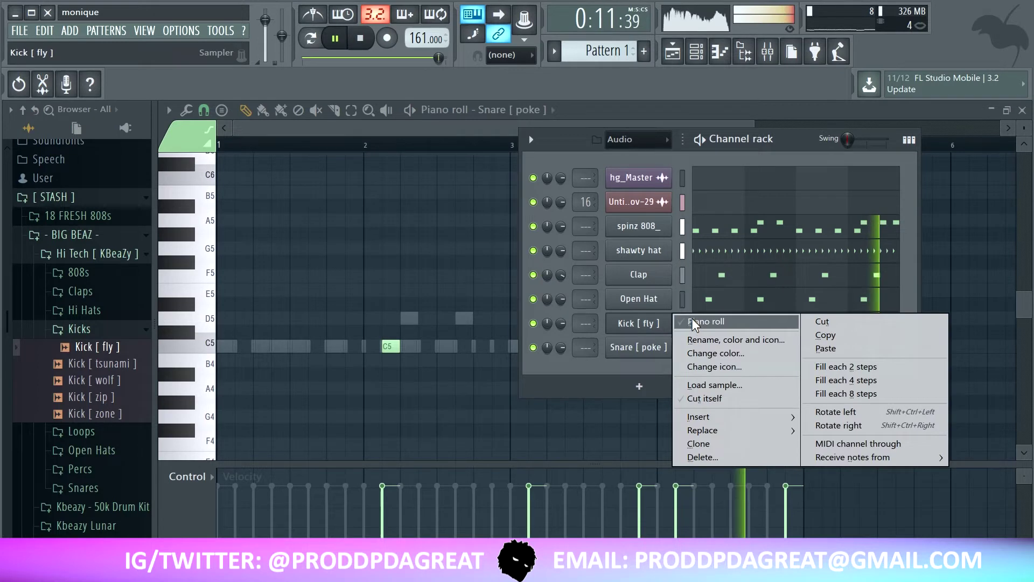
left_click(692, 317)
Move all pasted D5 notes of Kick [ fly ] in bars 2 and 4 down to C5
key("Down")
key("Down")
key("Down")
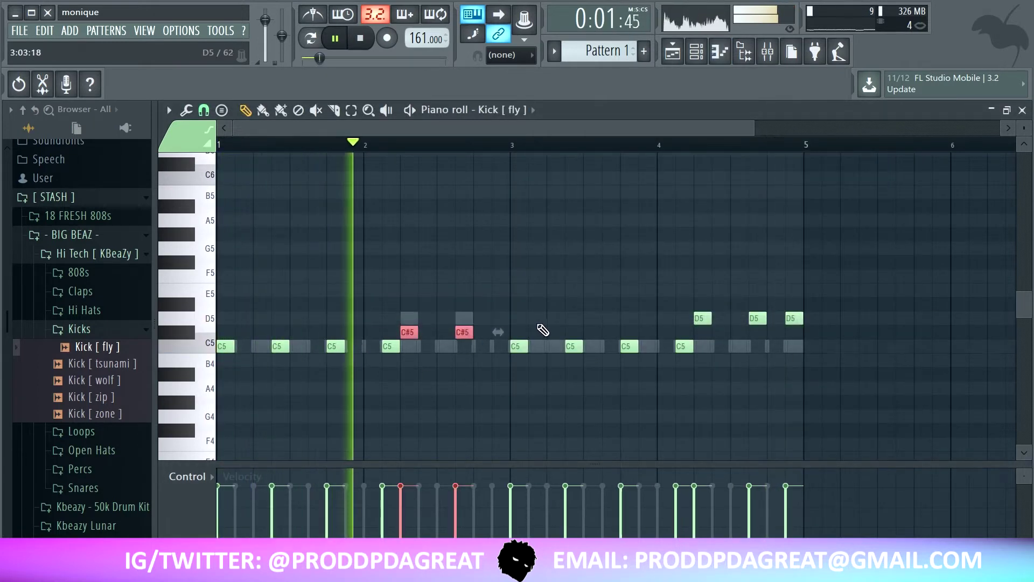
scroll(555, 337, "up", 1)
key("Up")
left_click_drag(690, 353, 792, 381)
key("Down")
key("Down")
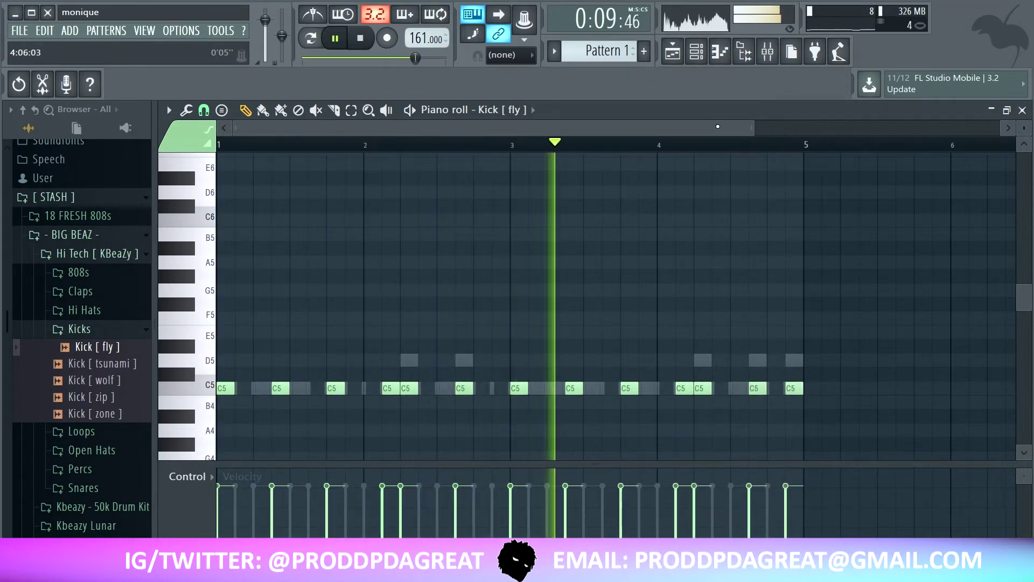
Shorten the notes of Kick [ fly ], spinz 808_ and Snare [ poke ] to one step each in their piano rolls
left_click(485, 109)
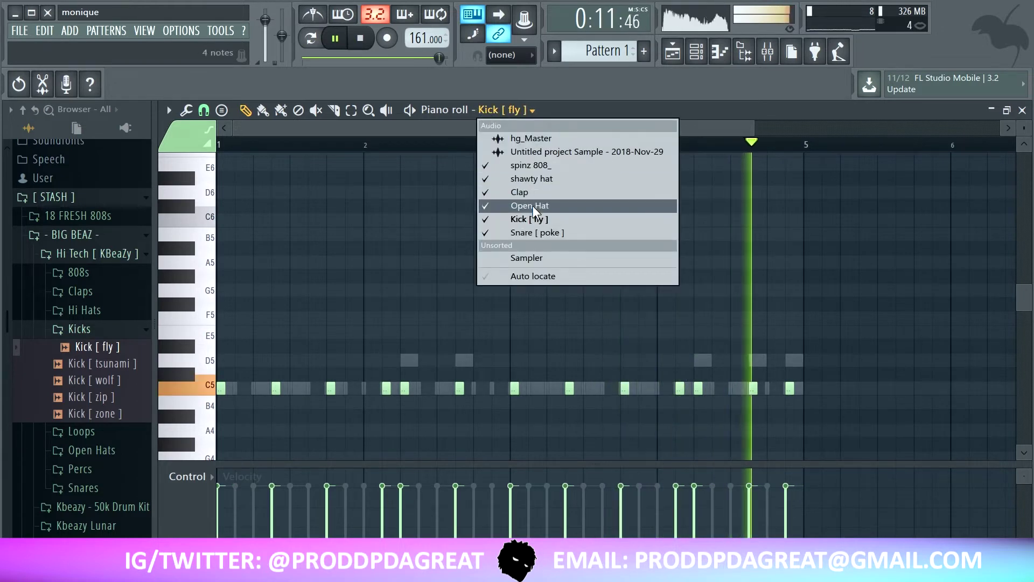
left_click(536, 166)
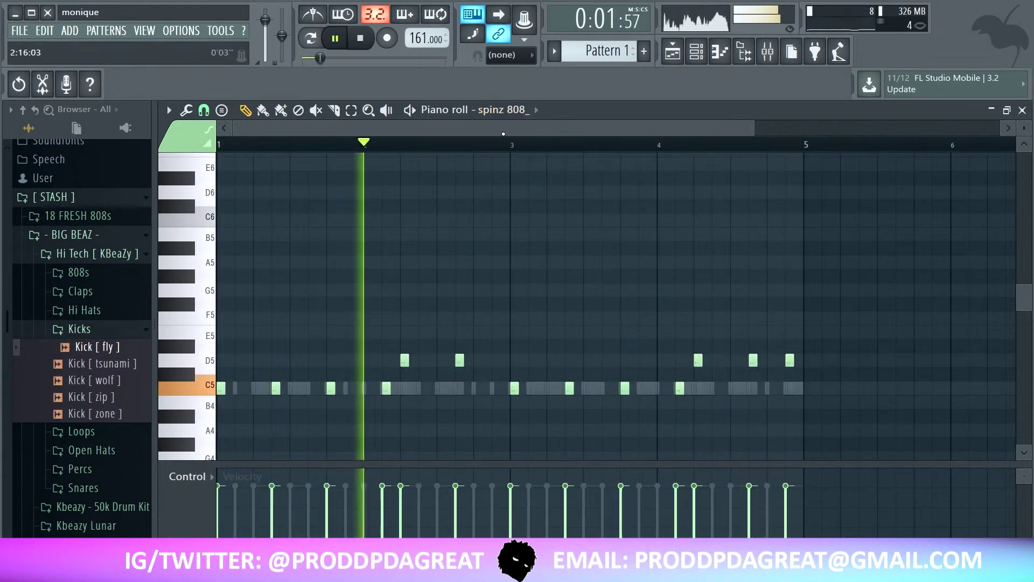
left_click(503, 110)
left_click(521, 234)
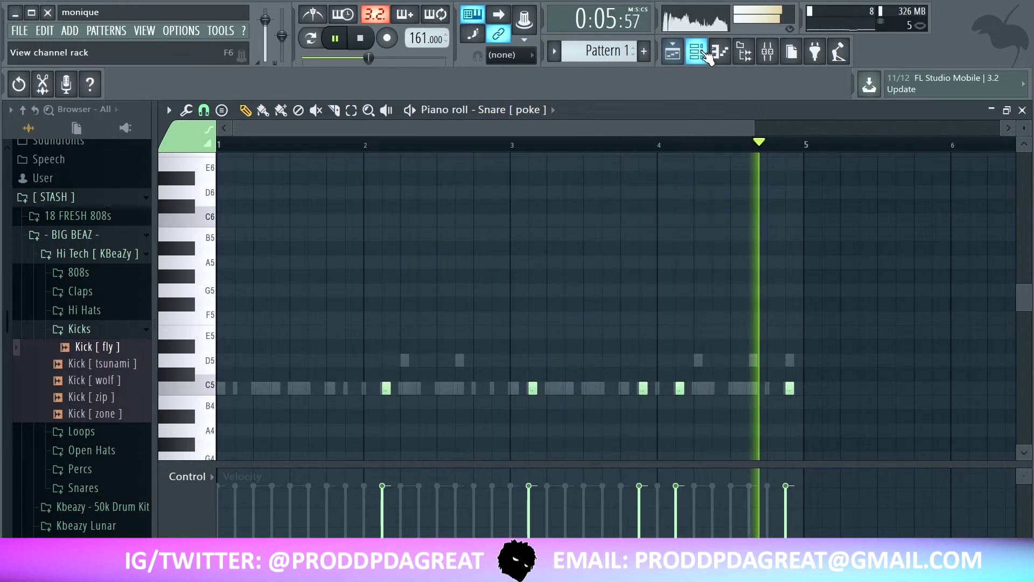
Collapse the Kicks sample folder and give the six channels from spinz 808_ to Snare [ poke ] random colors
left_click(696, 51)
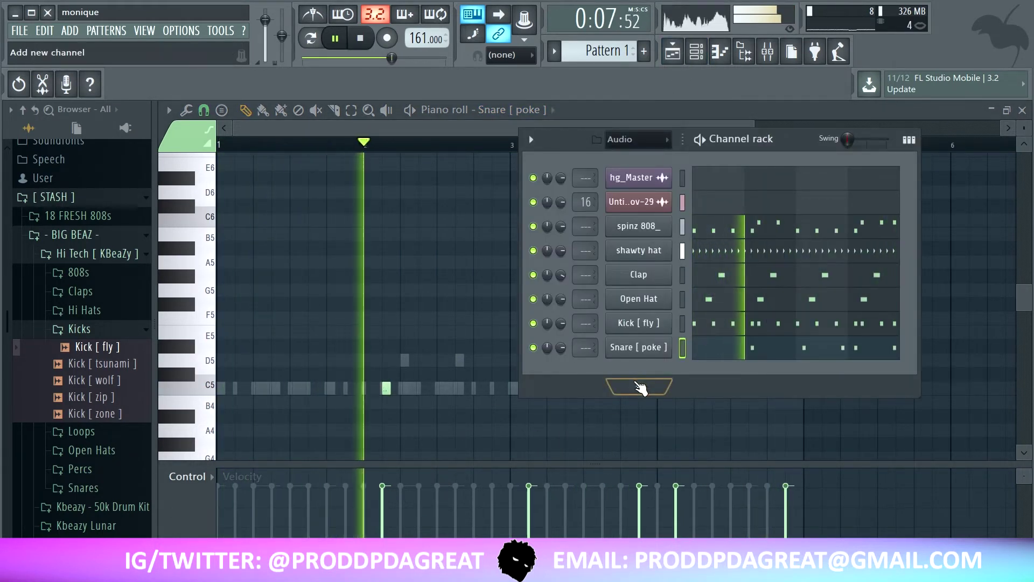
left_click(89, 331)
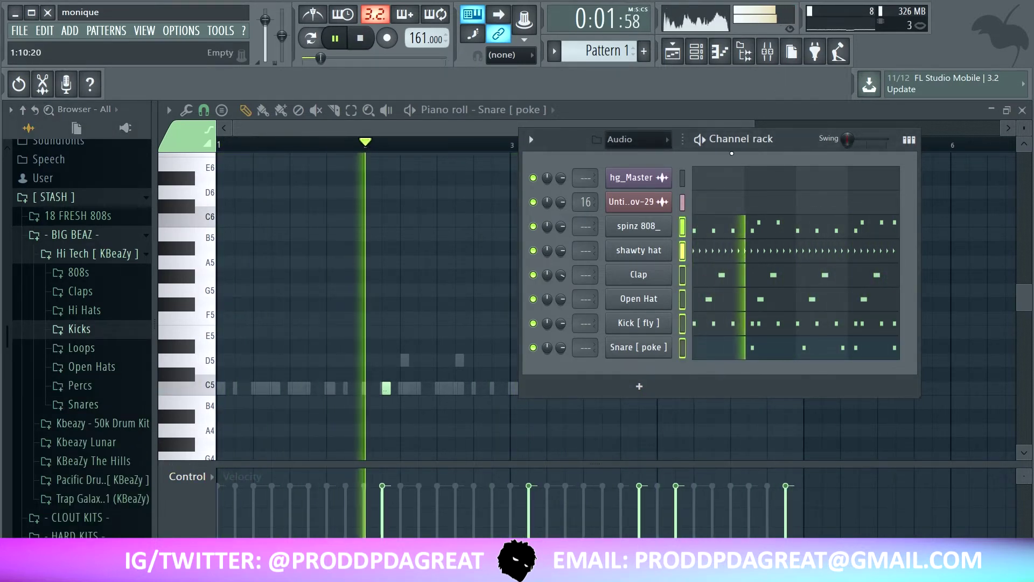
left_click(531, 140)
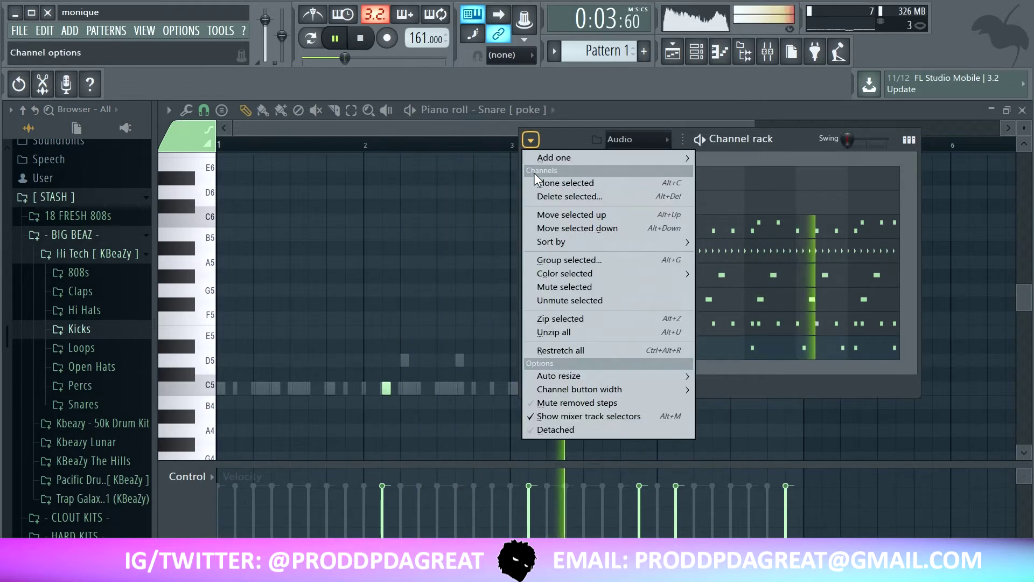
mouse_move(679, 274)
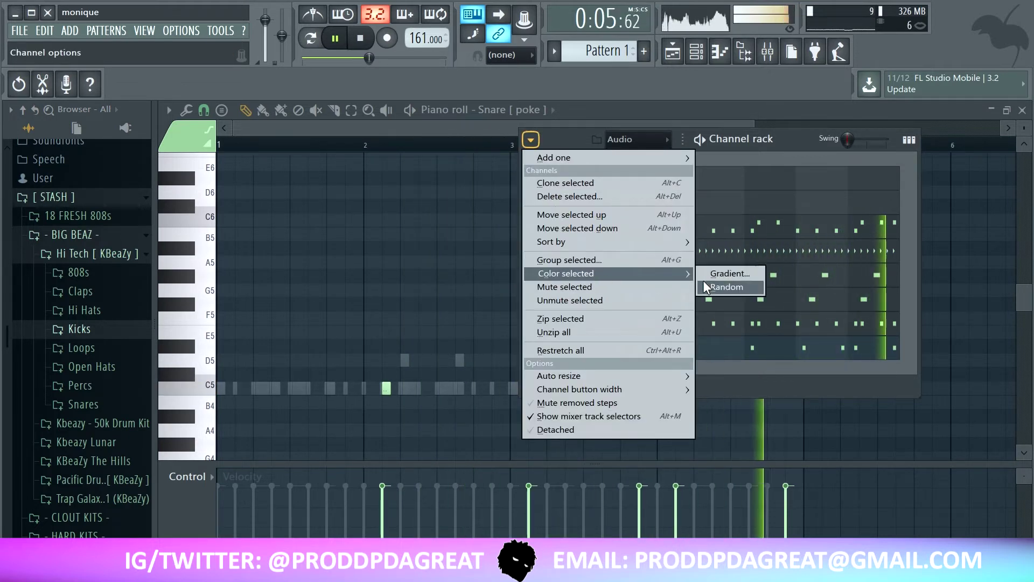
left_click(726, 288)
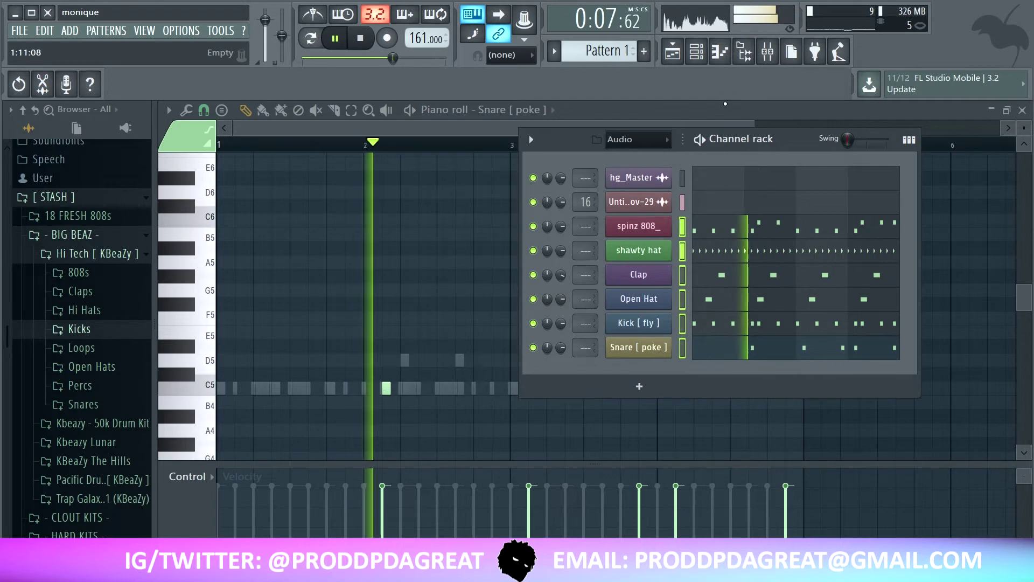
Route the channels from spinz 808_ to Snare [ poke ] to mixer tracks 17 to 22 and show the channel rack
left_click(767, 51)
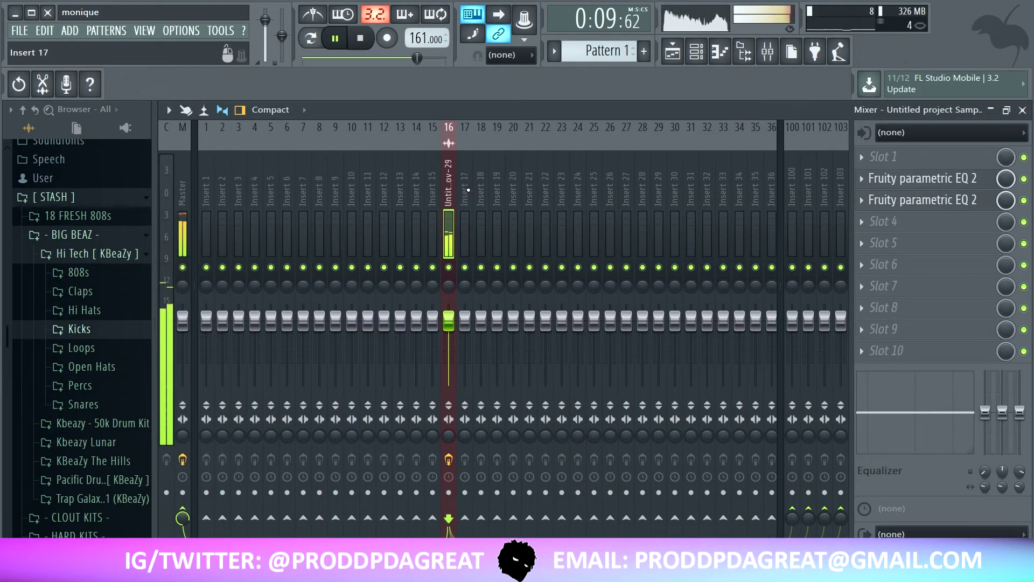
key("ctrl+l")
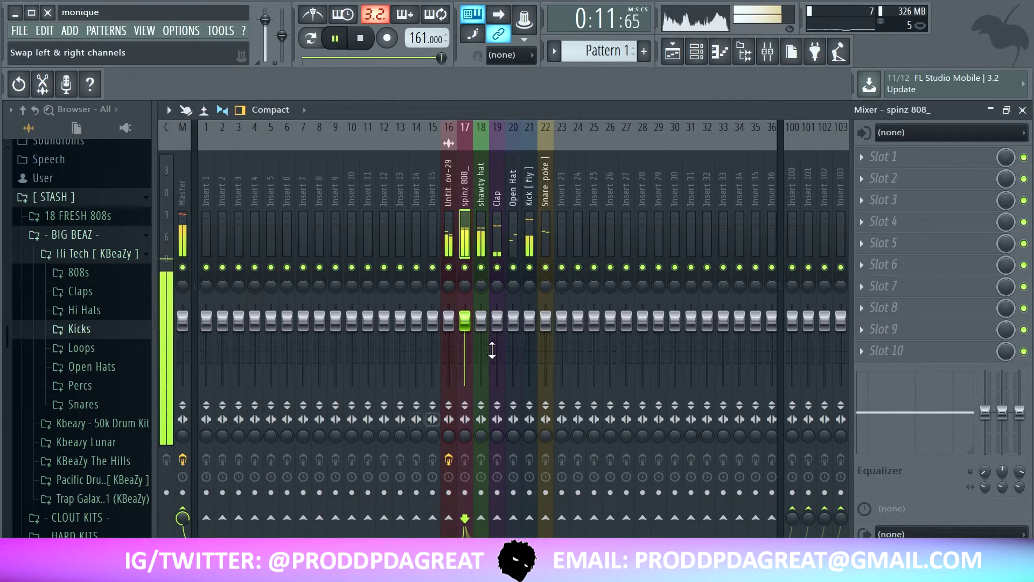
left_click(697, 52)
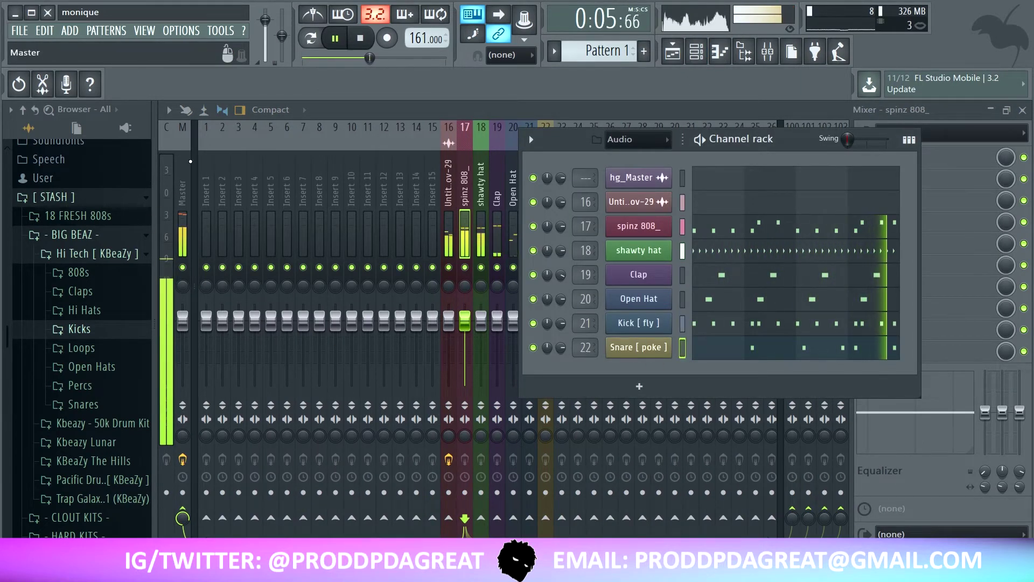
Load T-RackS CS Classic Clipper into slot 5 of the Master track and briefly view the track's Edison window
left_click(178, 175)
left_click(939, 259)
left_click(808, 27)
type("CLASS")
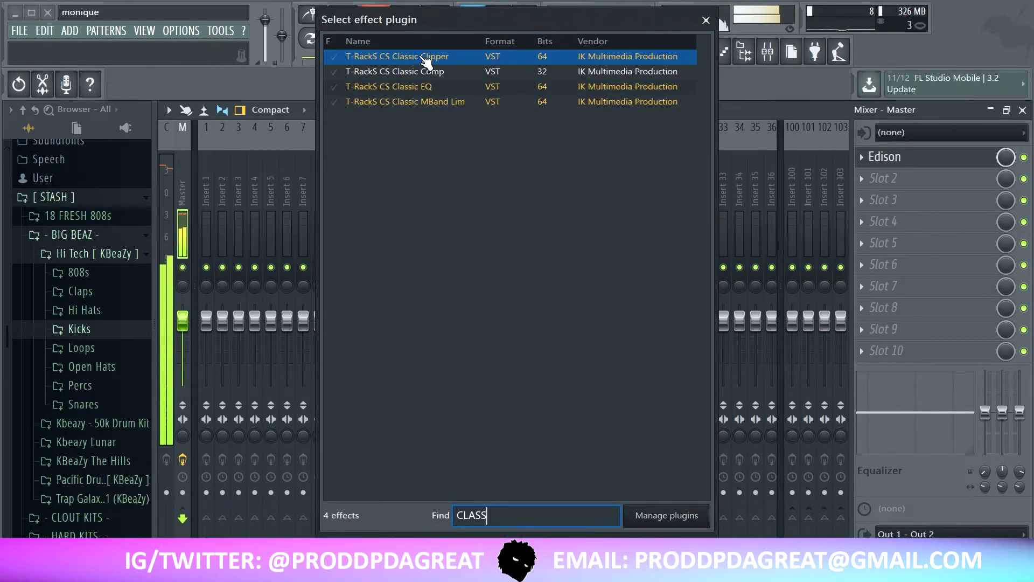
double_click(425, 60)
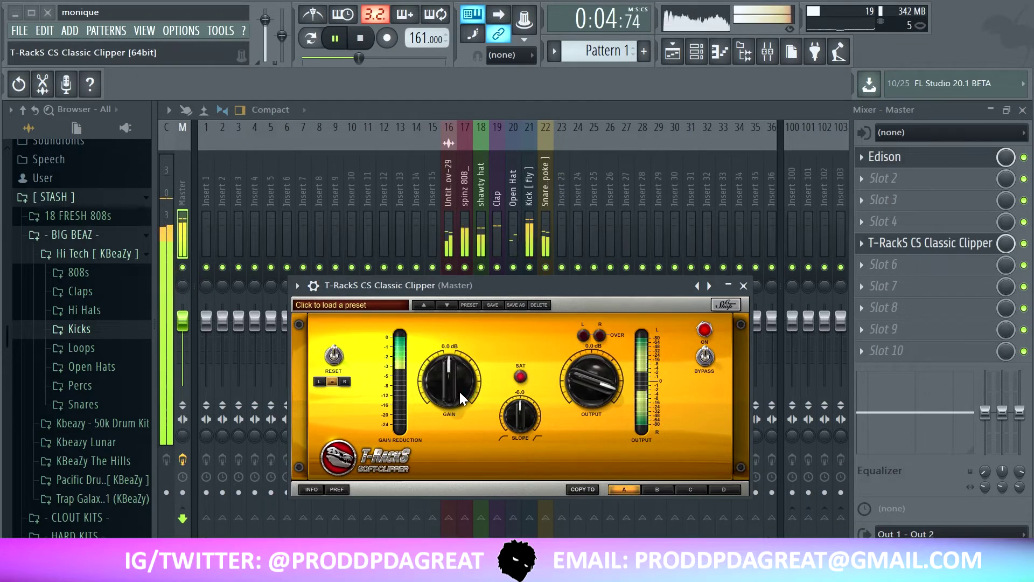
left_click(884, 156)
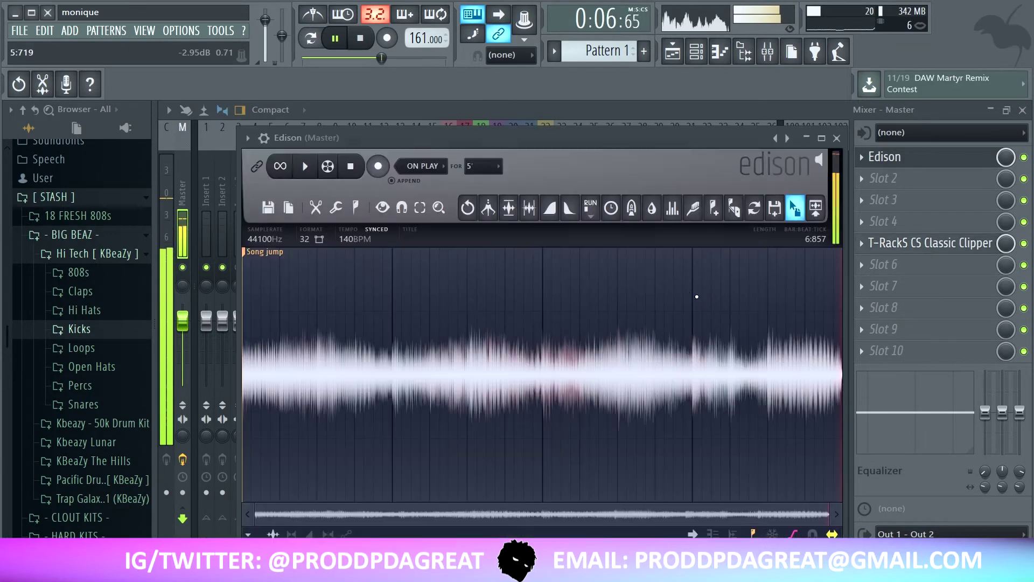
left_click(836, 138)
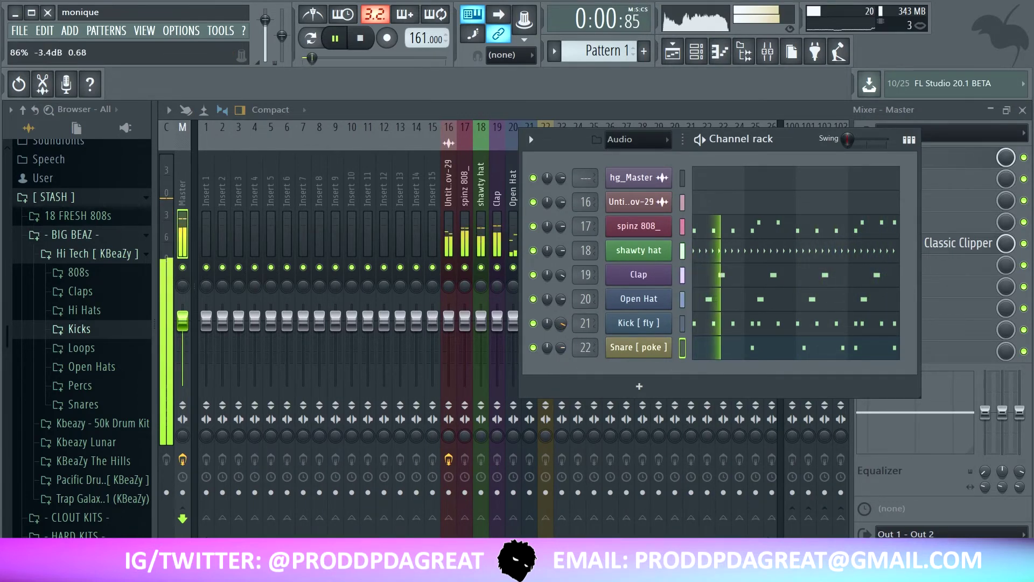
Set the gain of the Master track's T-RackS CS Classic Clipper to 2.3 dB and close the plugin
left_click(449, 269)
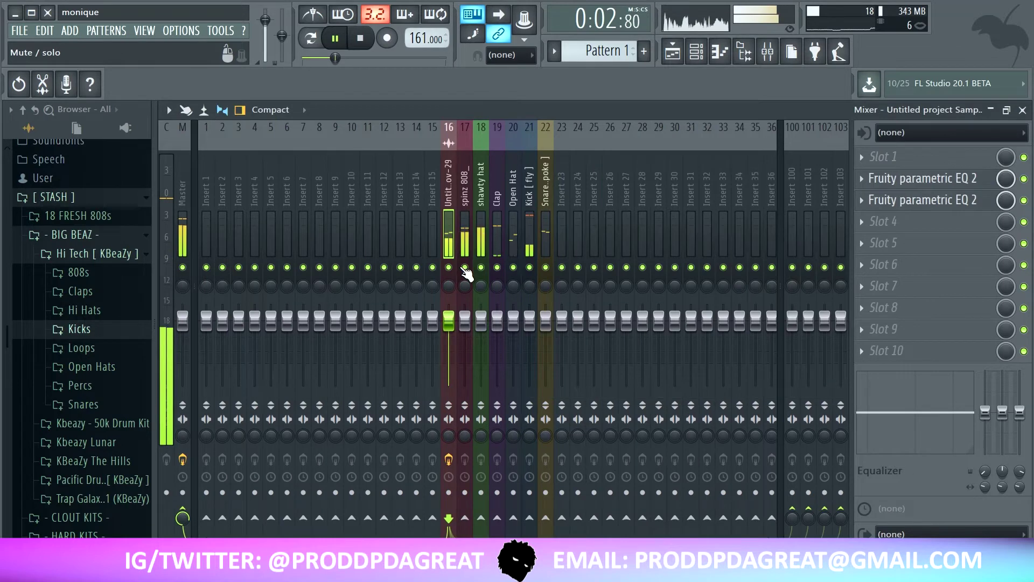
left_click(181, 186)
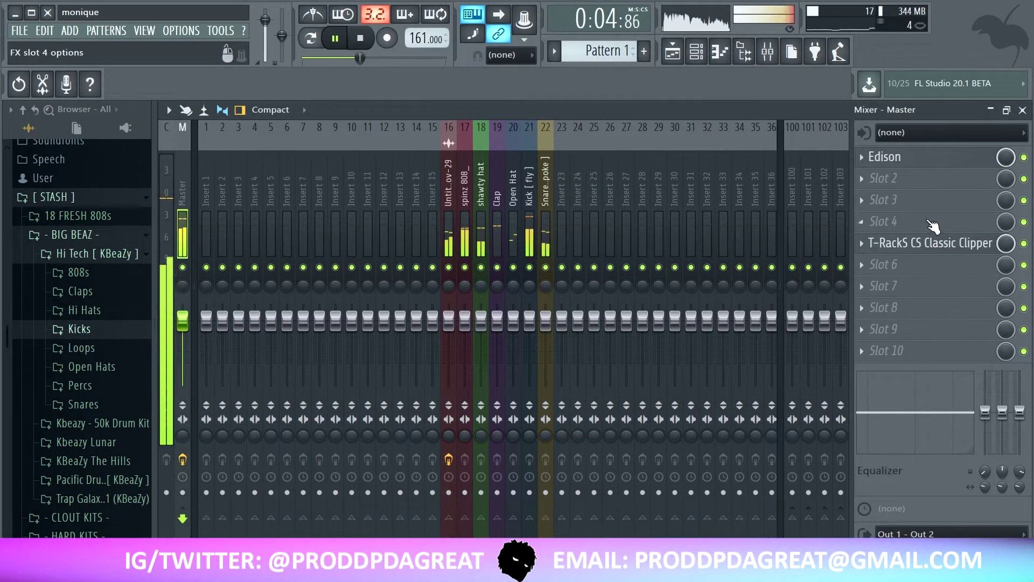
left_click(942, 243)
left_click_drag(448, 383, 442, 367)
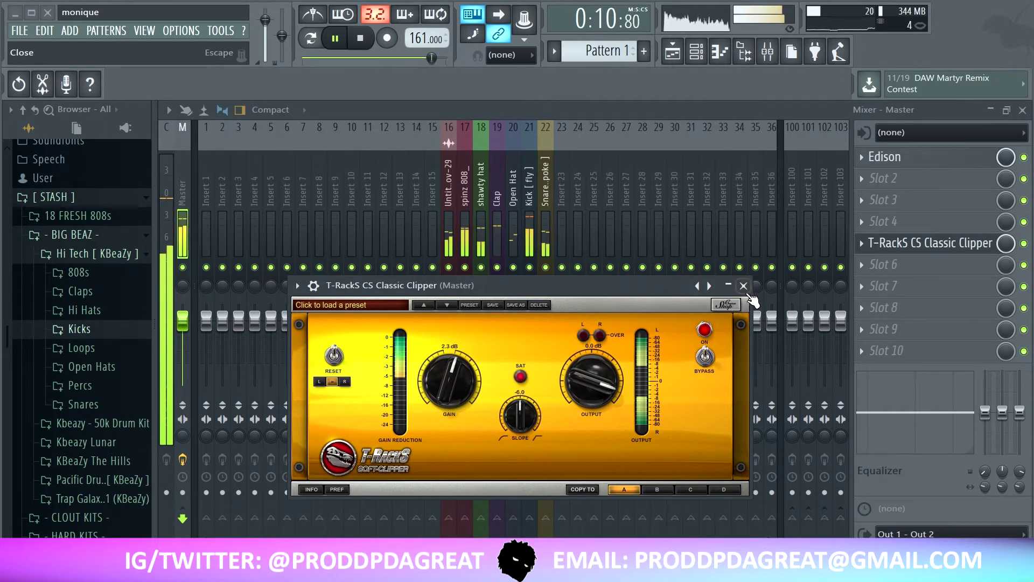
left_click(744, 285)
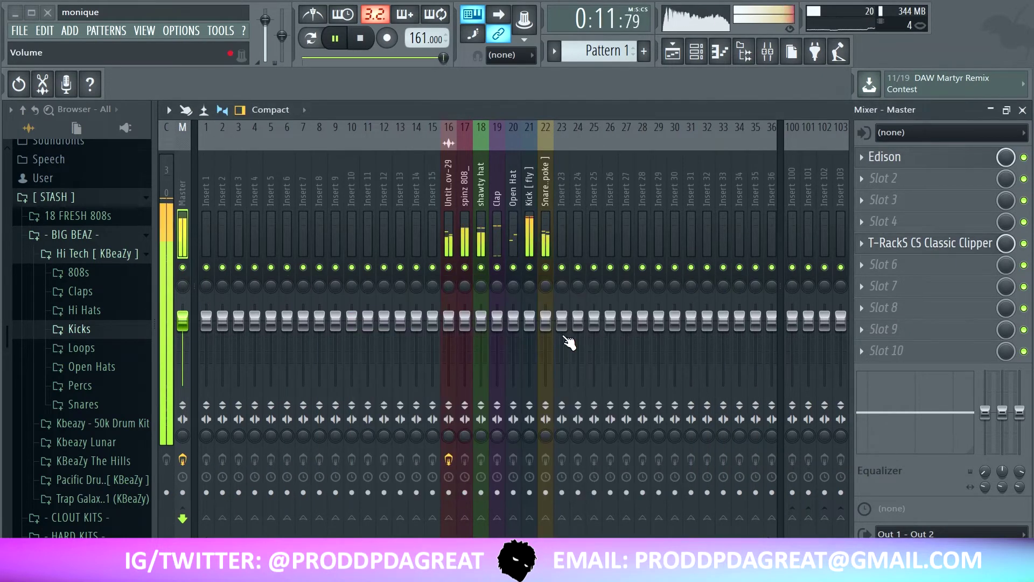
Change band 7 of the slot 3 Fruity parametric EQ 2 on mixer track 16 to a Steep 8 low pass
left_click(452, 185)
left_click(925, 202)
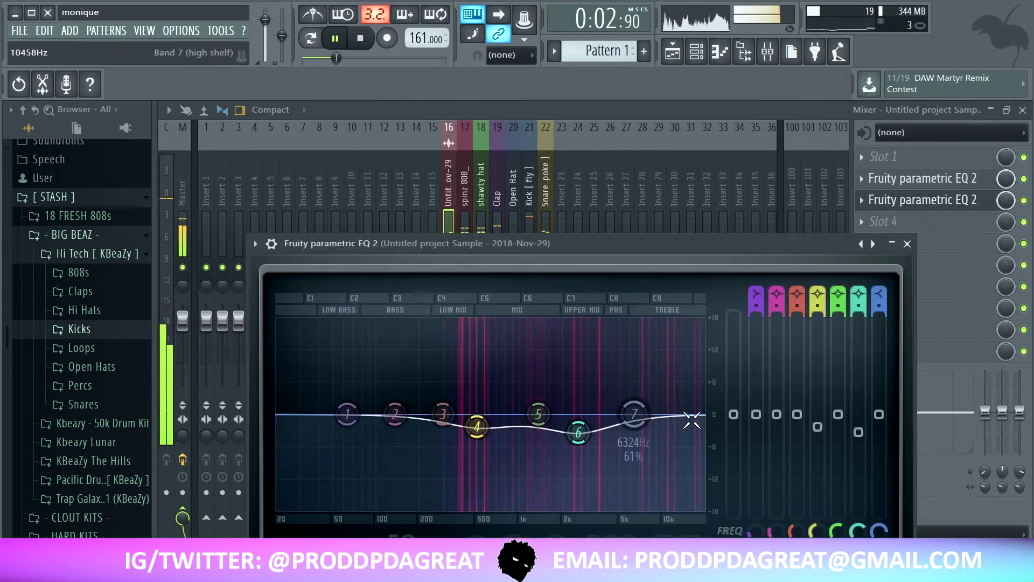
mouse_move(634, 414)
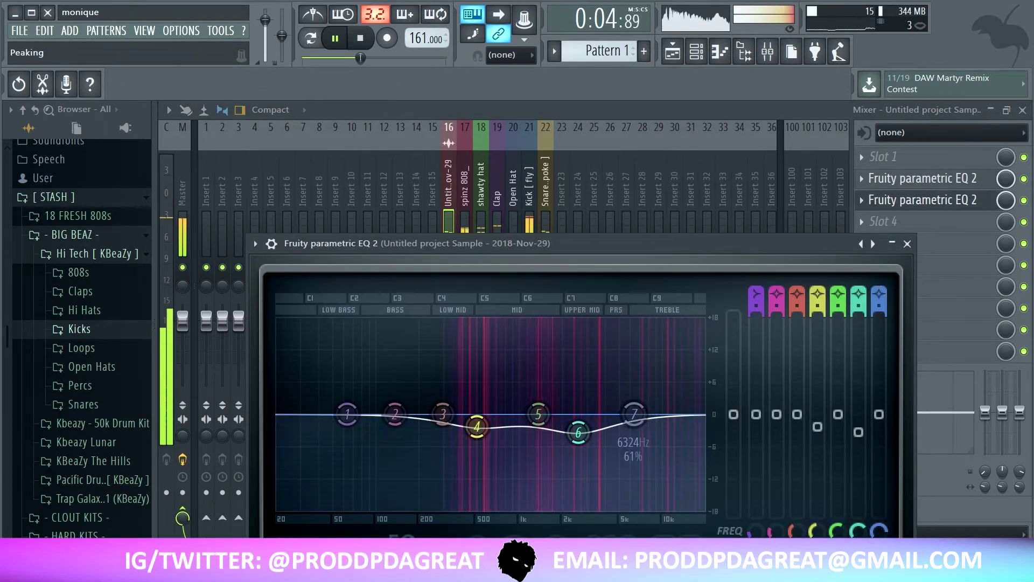
scroll(634, 413, "down", 1)
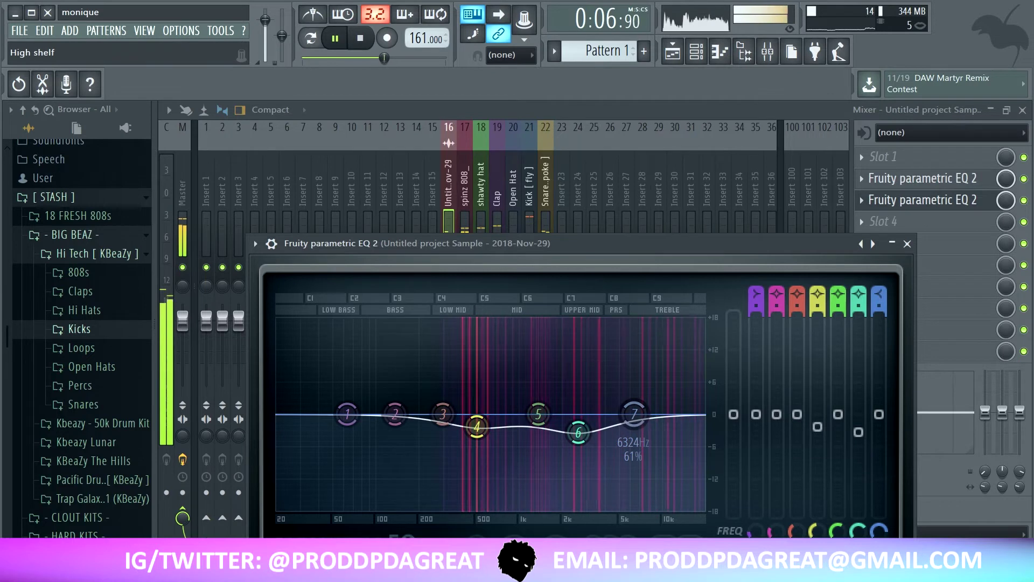
scroll(634, 414, "down", 1)
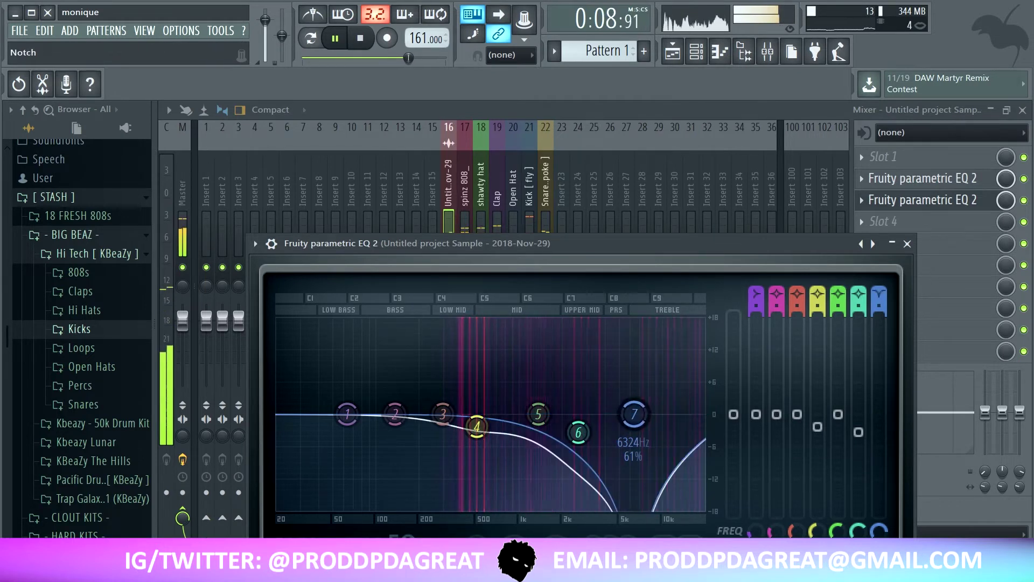
scroll(634, 413, "down", 1)
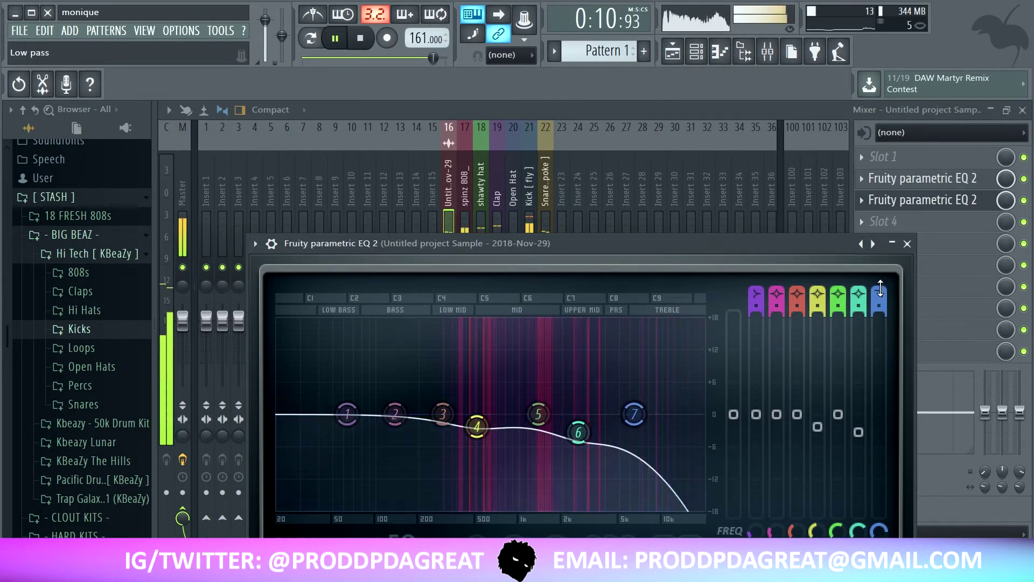
scroll(881, 305, "up", 1)
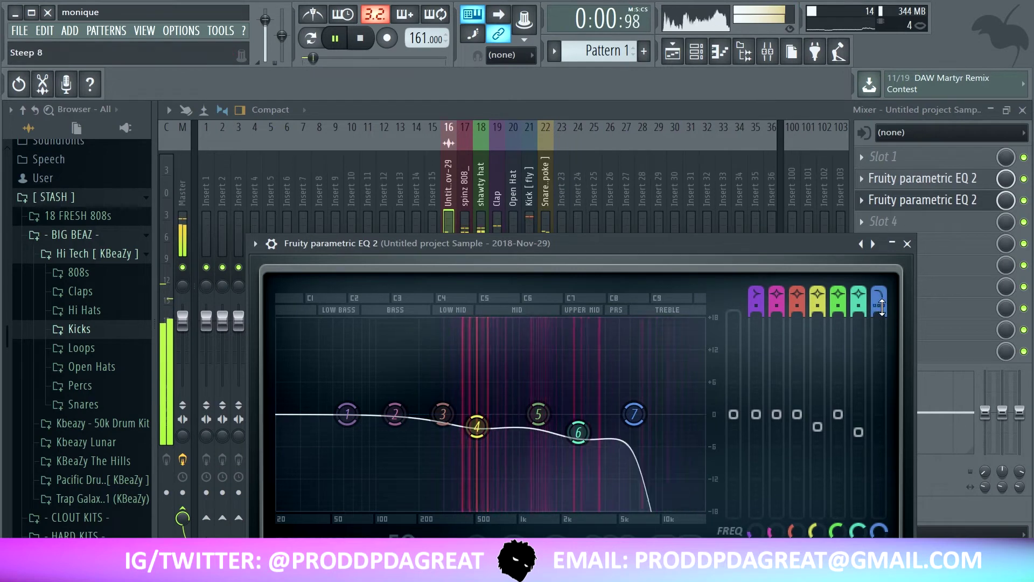
Lower the band 7 low-pass cutoff to about 5 kHz and close the EQ
mouse_move(634, 414)
left_mouse_down()
mouse_move(587, 414)
mouse_move(615, 414)
left_mouse_up()
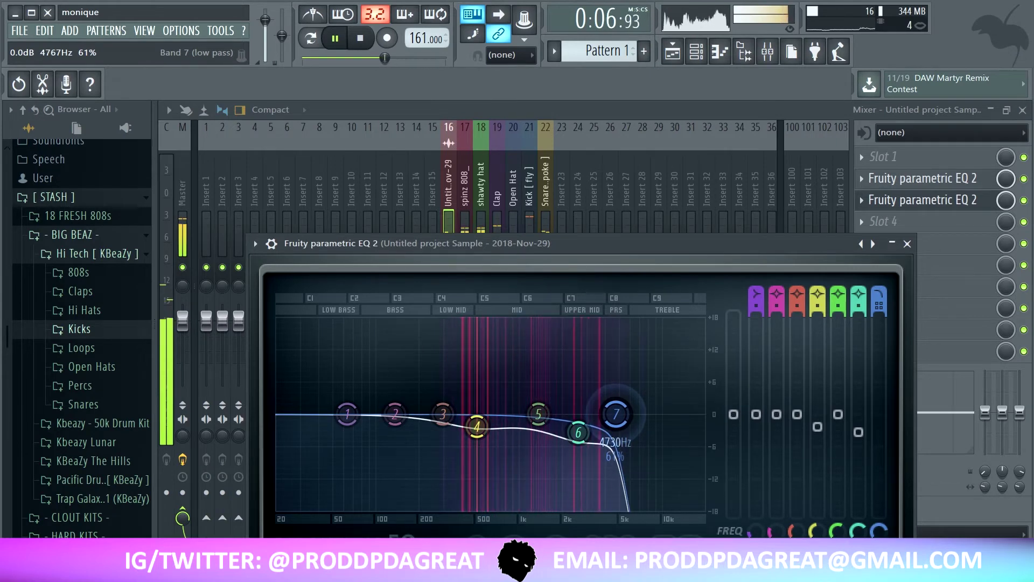
left_click_drag(618, 414, 623, 414)
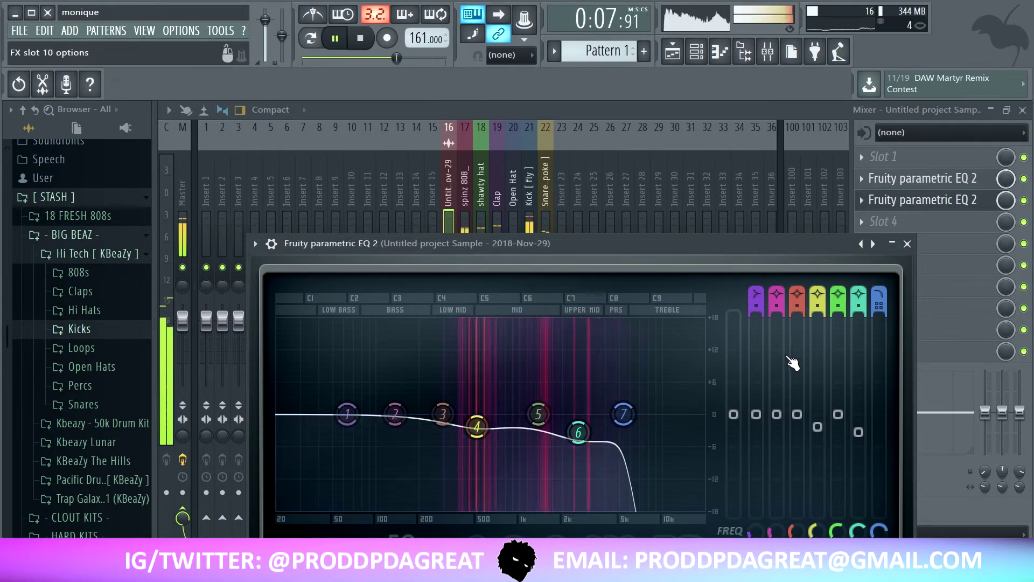
left_click(907, 244)
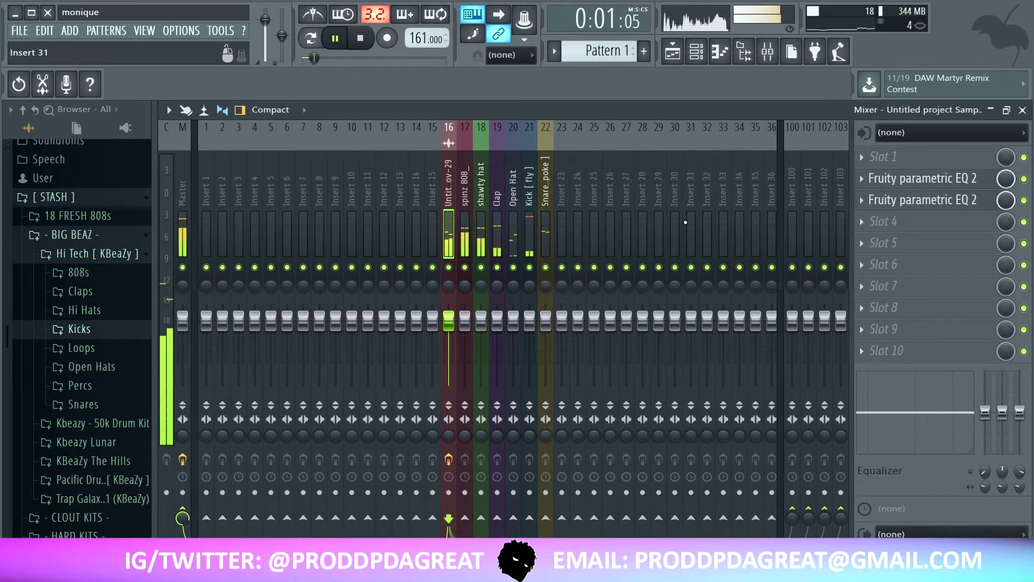
left_click(183, 179)
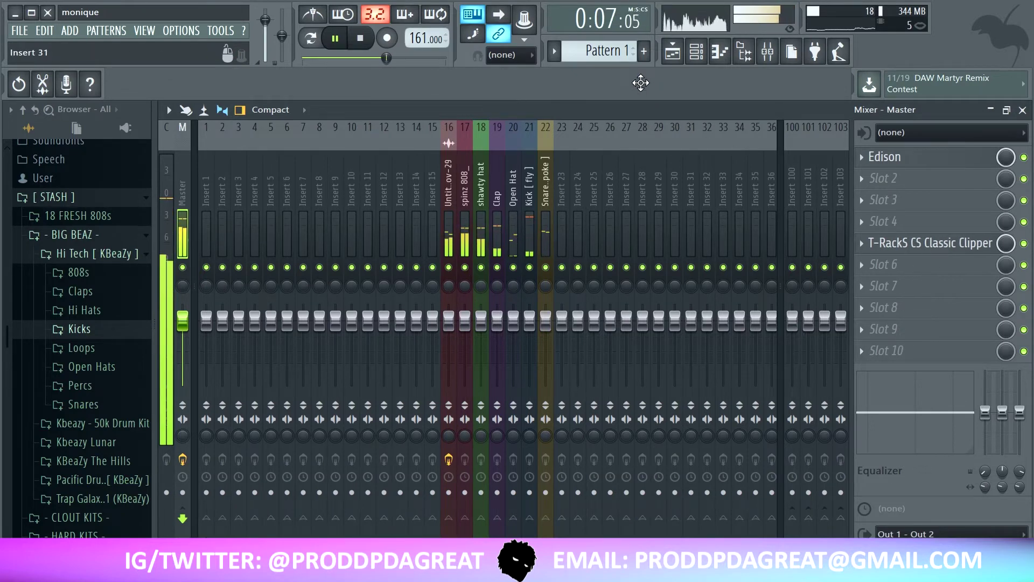
left_click(697, 54)
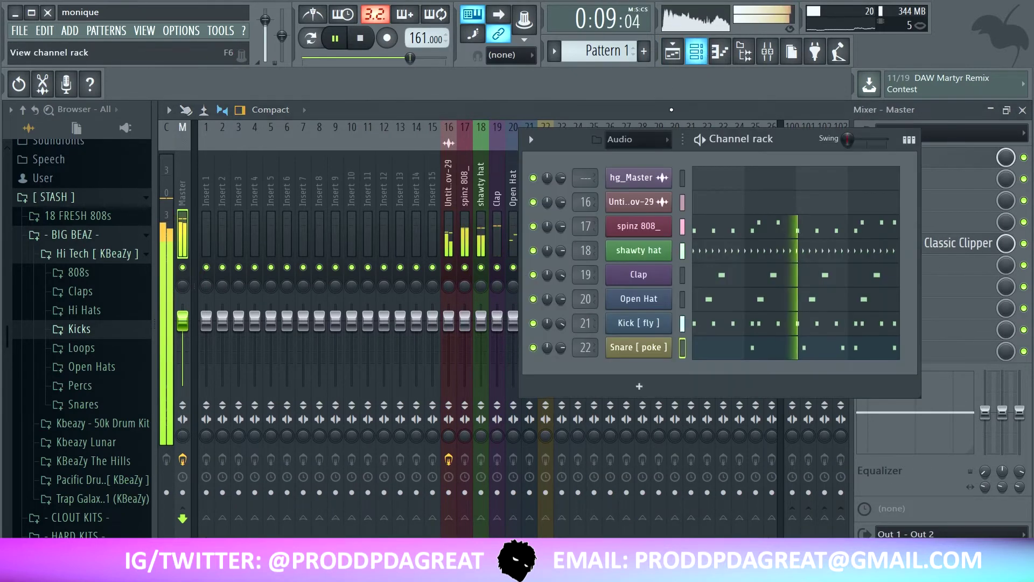
right_click(651, 349)
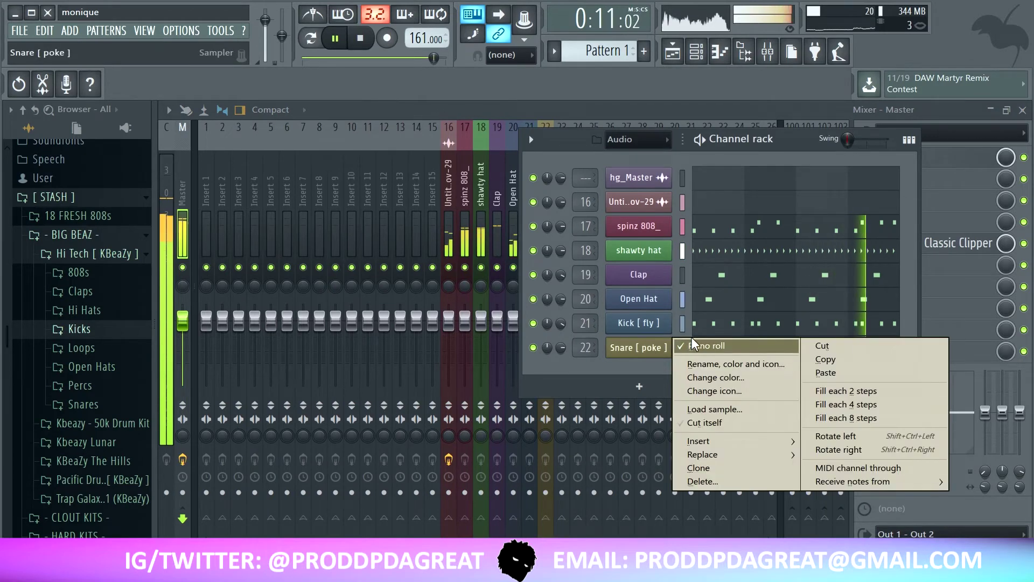
left_click(625, 349)
left_click(625, 349)
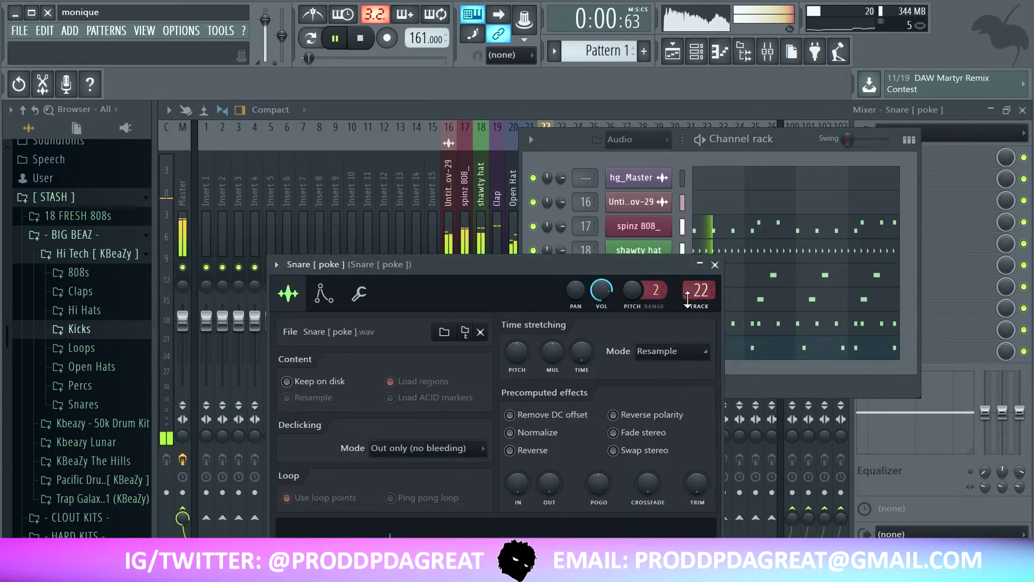
left_click(715, 264)
right_click(641, 349)
left_click(641, 349)
left_click(641, 349)
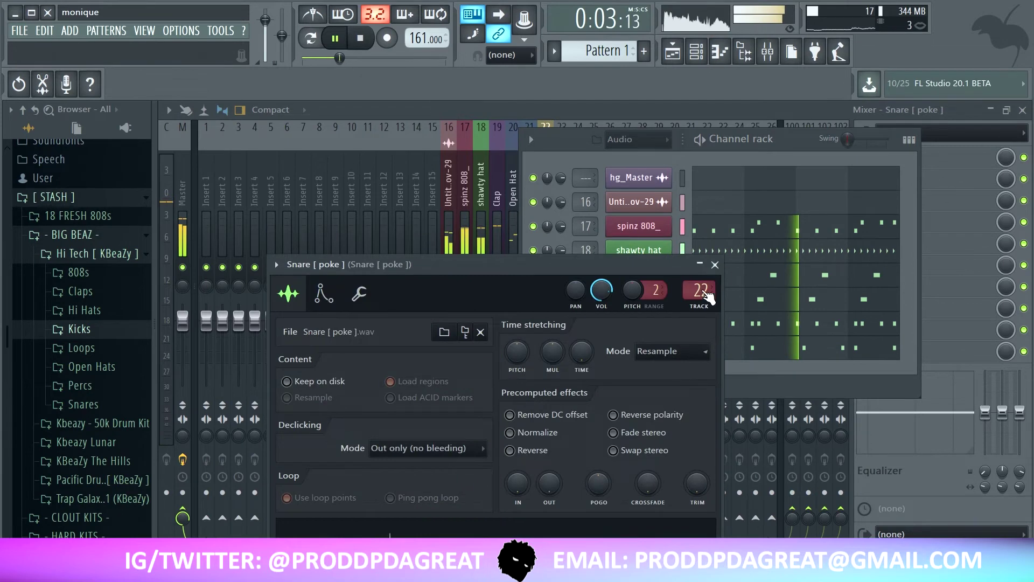
Open the piano roll and switch it to the Snare [ poke ] channel
left_click(639, 346)
right_click(616, 346)
left_click(616, 353)
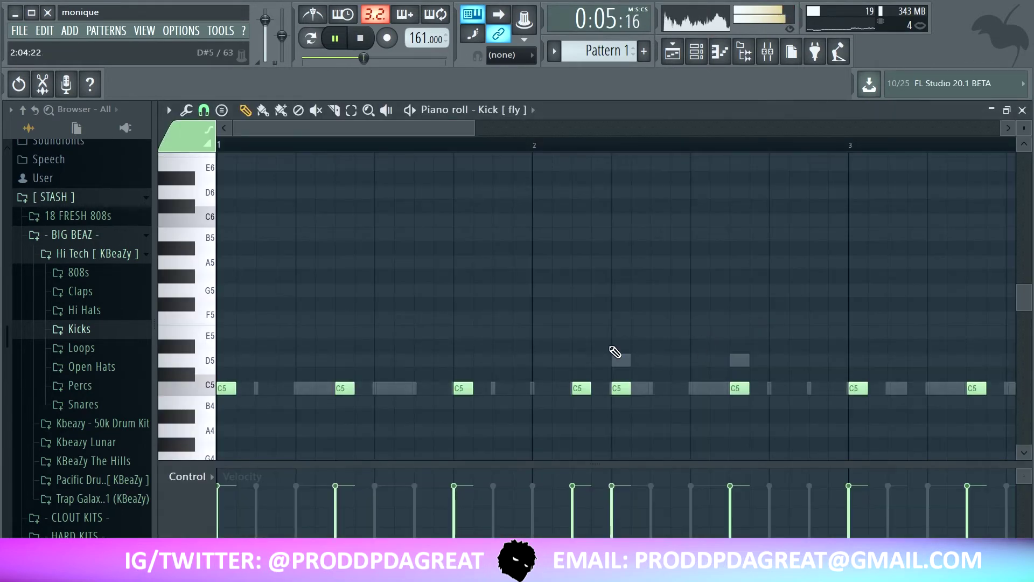
key("space")
left_click(264, 291)
right_click(276, 291)
left_click(527, 109)
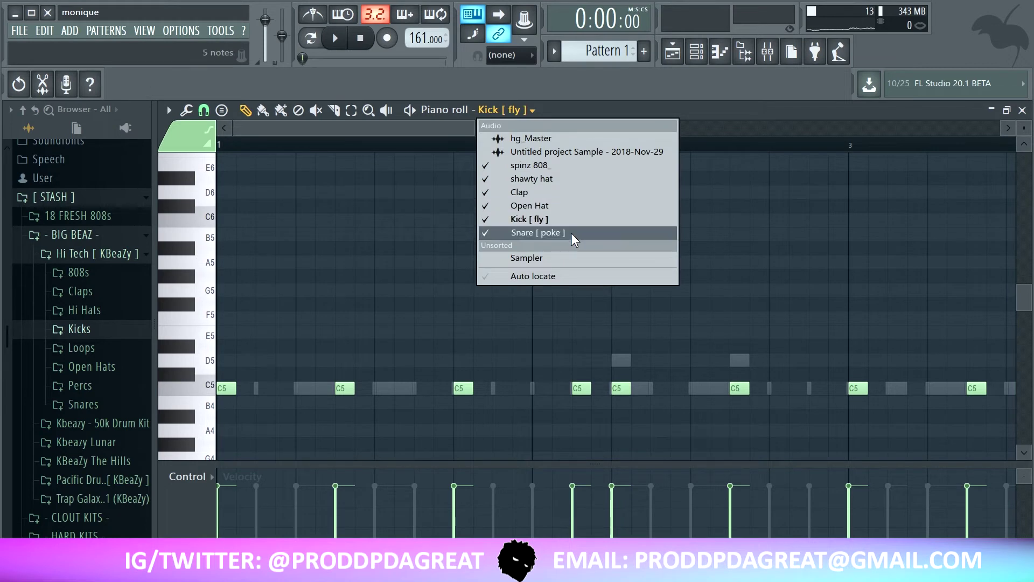
left_click(574, 233)
Add two one-step G5 snare notes at steps 3 and 5 of bar 1
left_click(262, 291)
key("space")
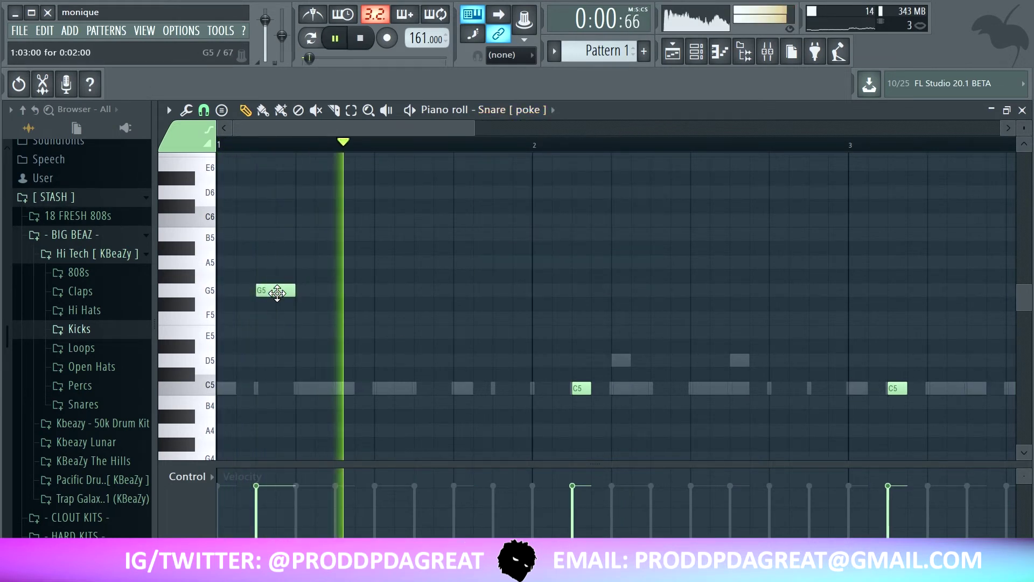
left_click(338, 291)
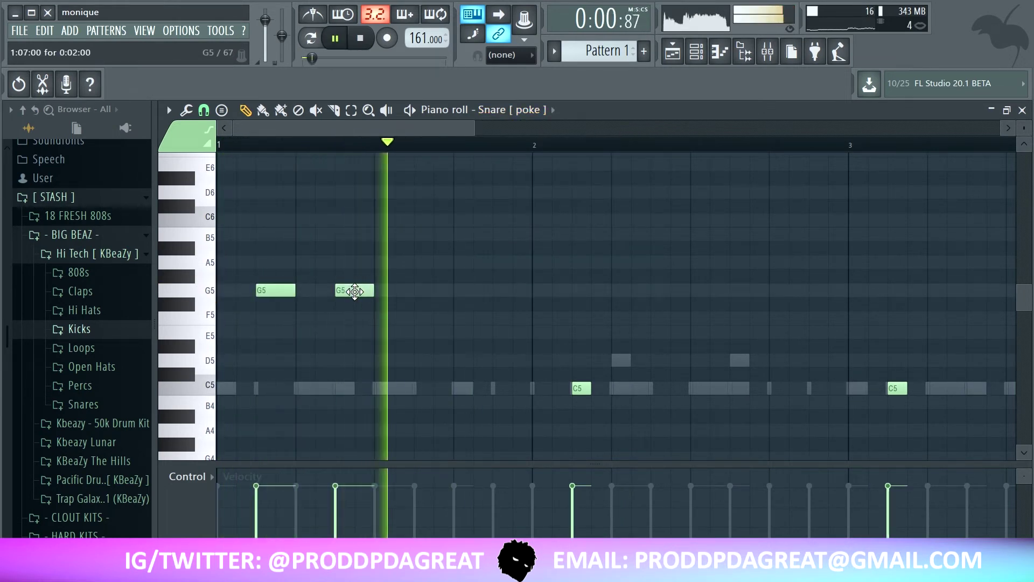
left_click_drag(356, 290, 317, 291)
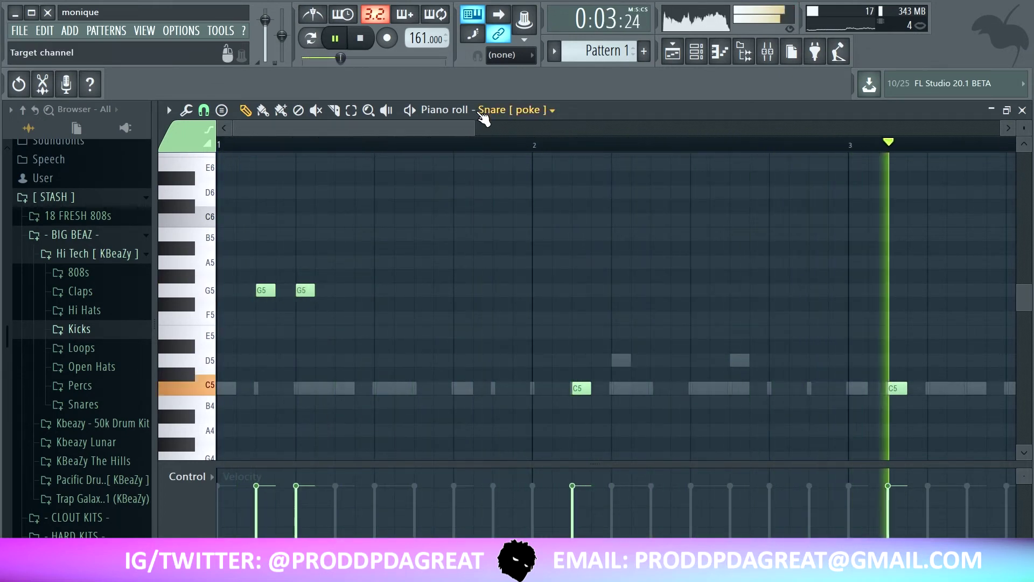
Add two more G5 snare notes at steps 9 and 11 of bar 4
left_click_drag(475, 128, 737, 216)
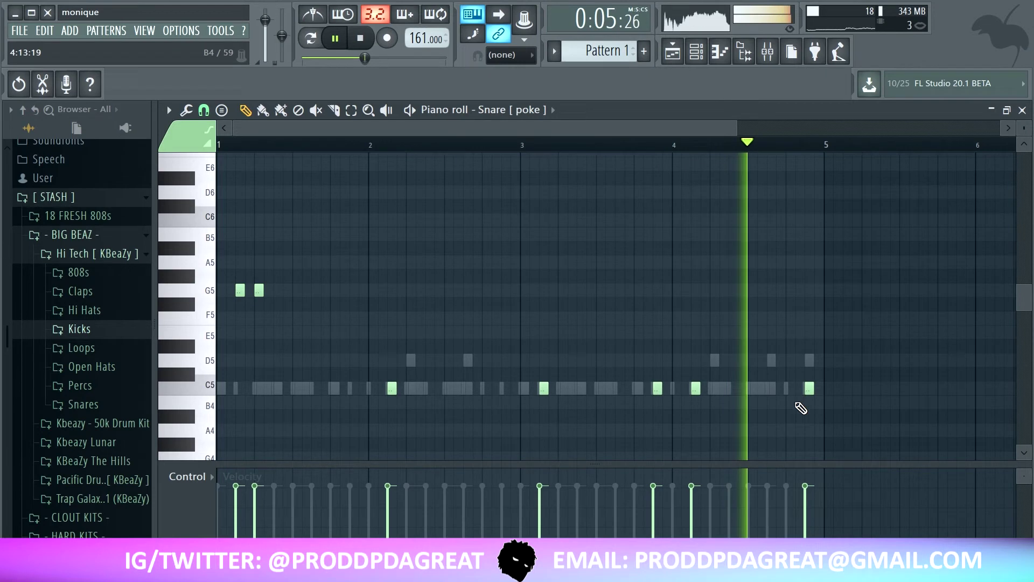
left_click(757, 290)
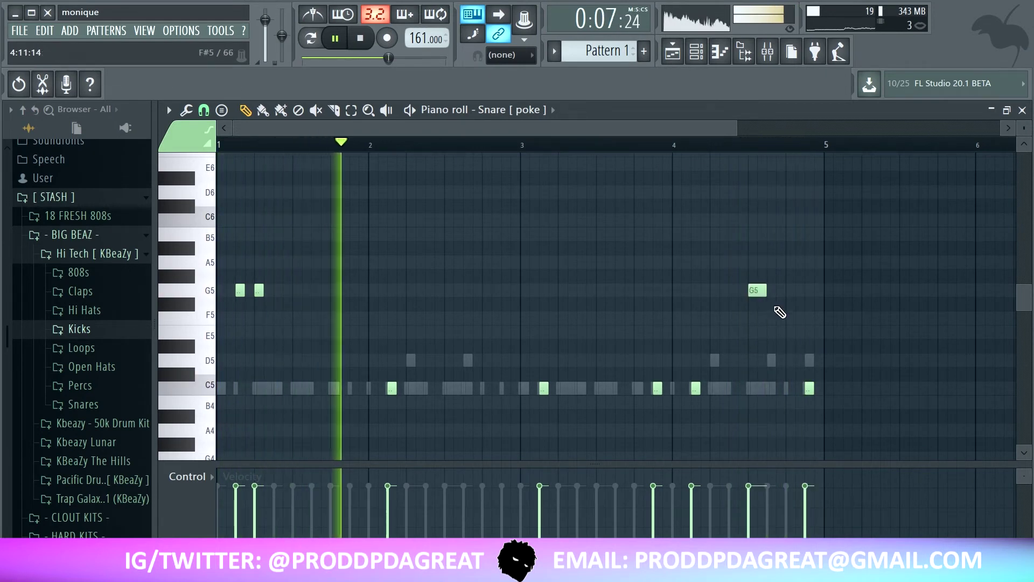
left_click(775, 291)
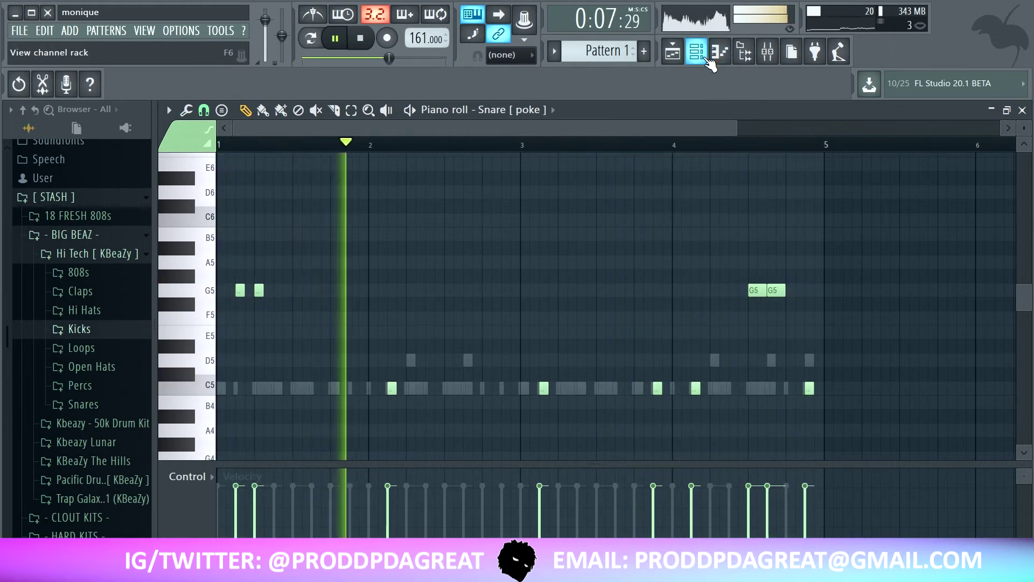
Review the Open Hat and Clap note patterns in the piano roll
left_click(700, 54)
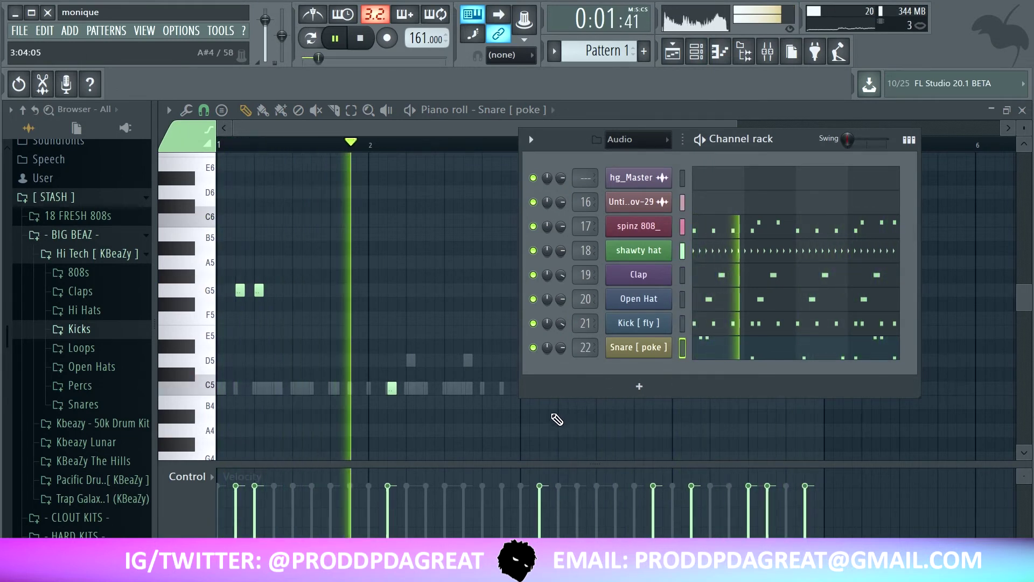
right_click(650, 299)
left_click(701, 296)
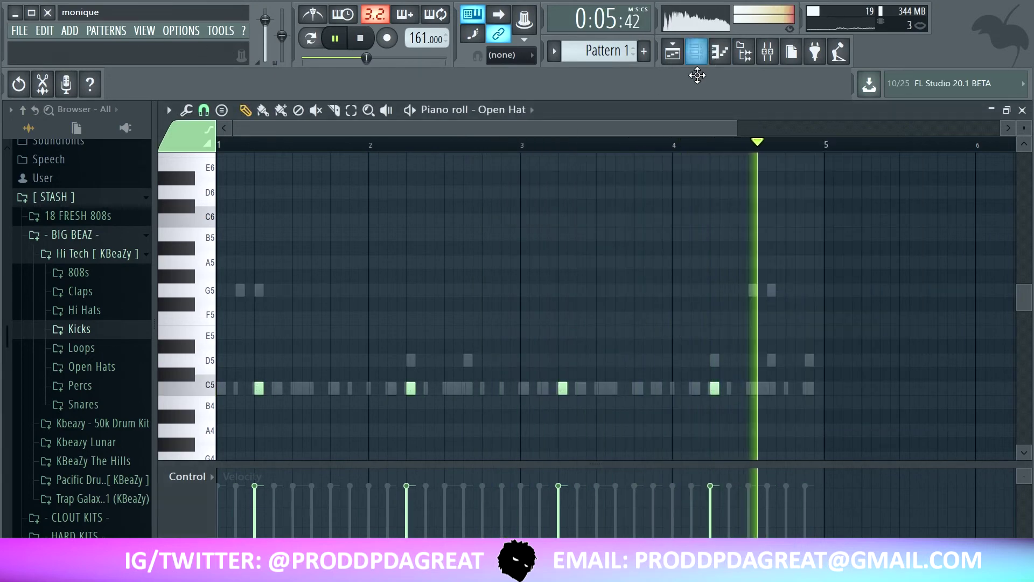
left_click(721, 51)
right_click(652, 275)
left_click(702, 274)
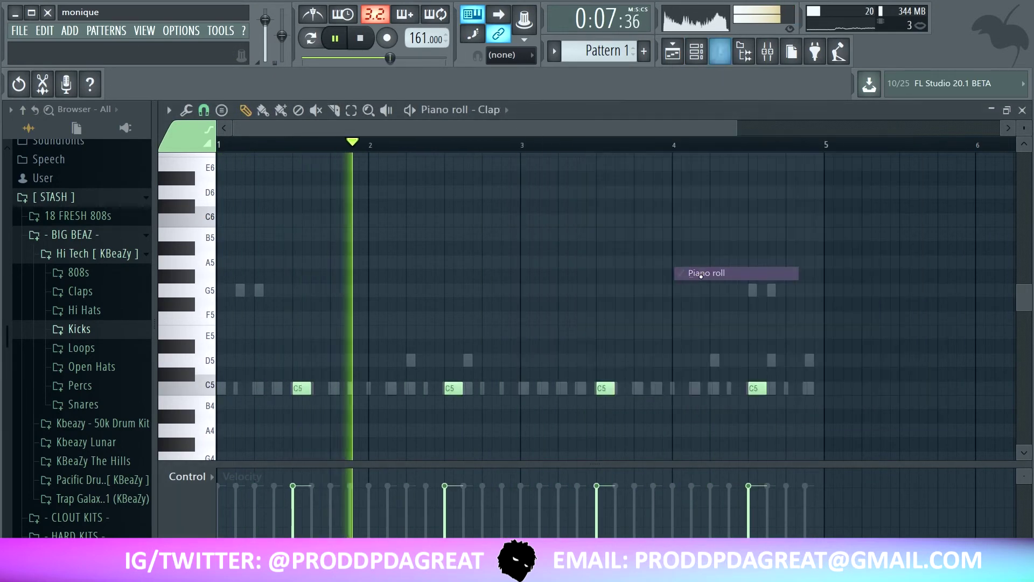
left_click(696, 52)
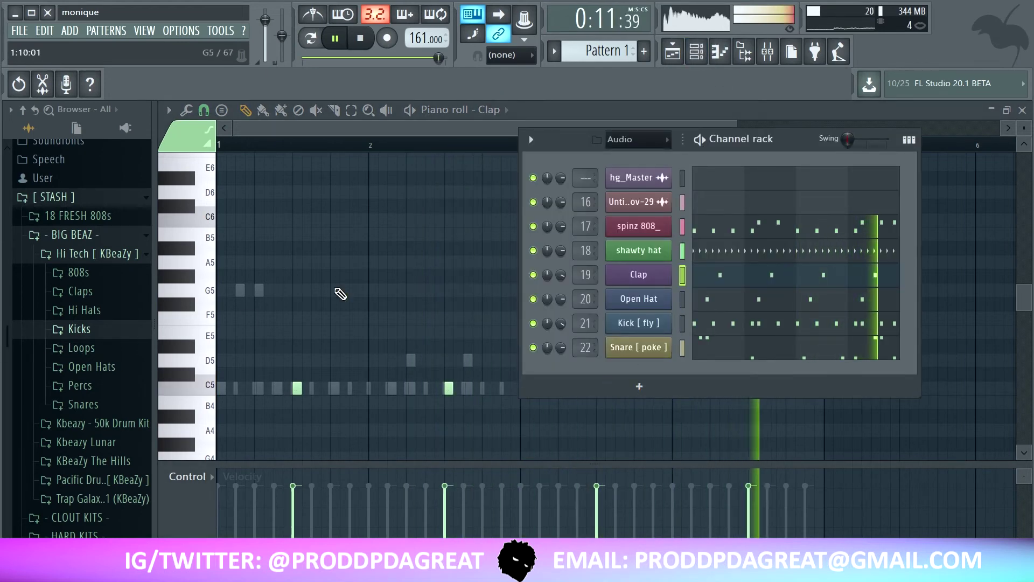
Merge the two Pattern 1 clips on playlist Track 3 and name the merged pattern DRUMS
key("l")
left_click(673, 51)
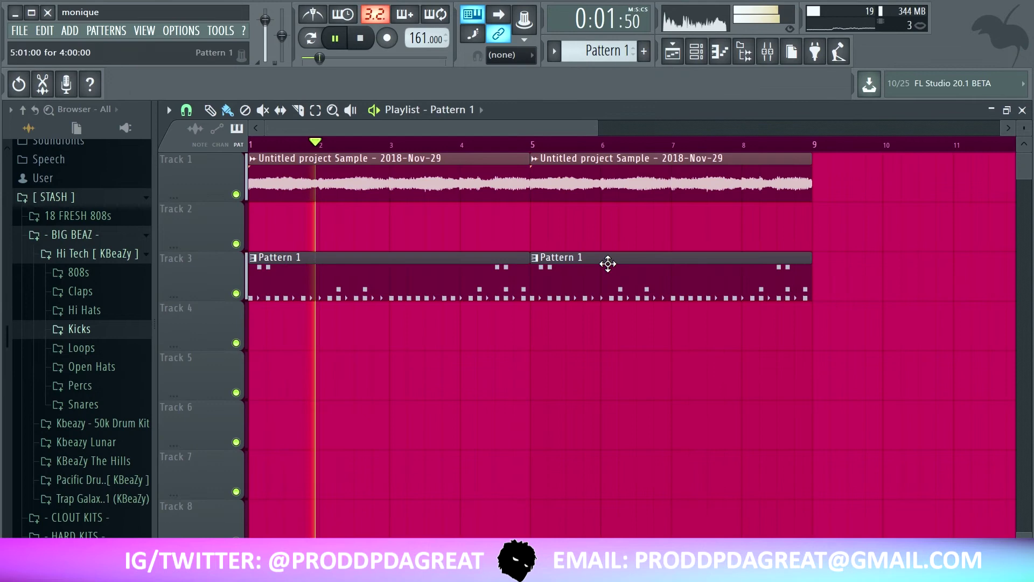
scroll(598, 278, "down", 3)
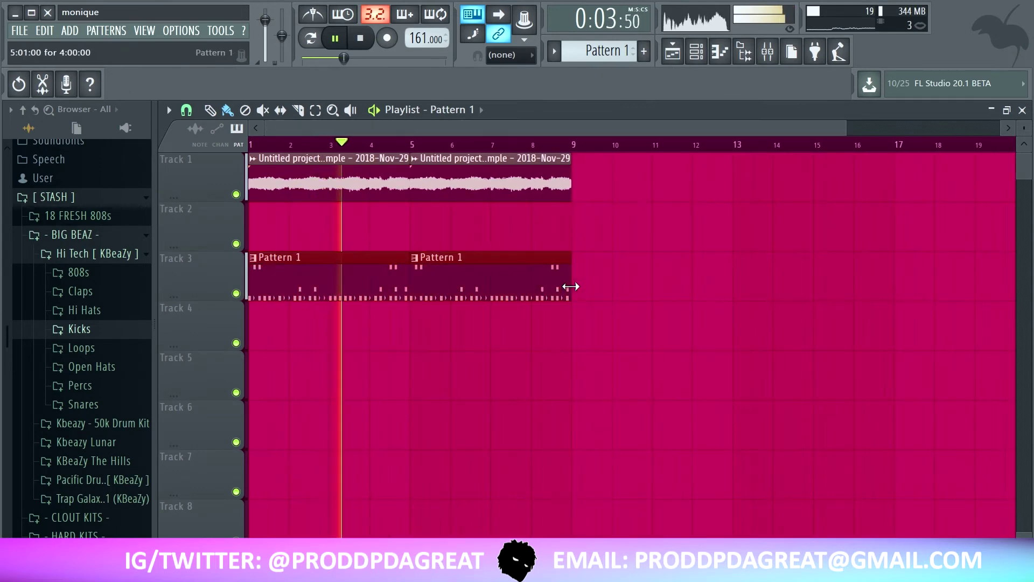
left_click(598, 51)
left_click(670, 106)
type("DRUS")
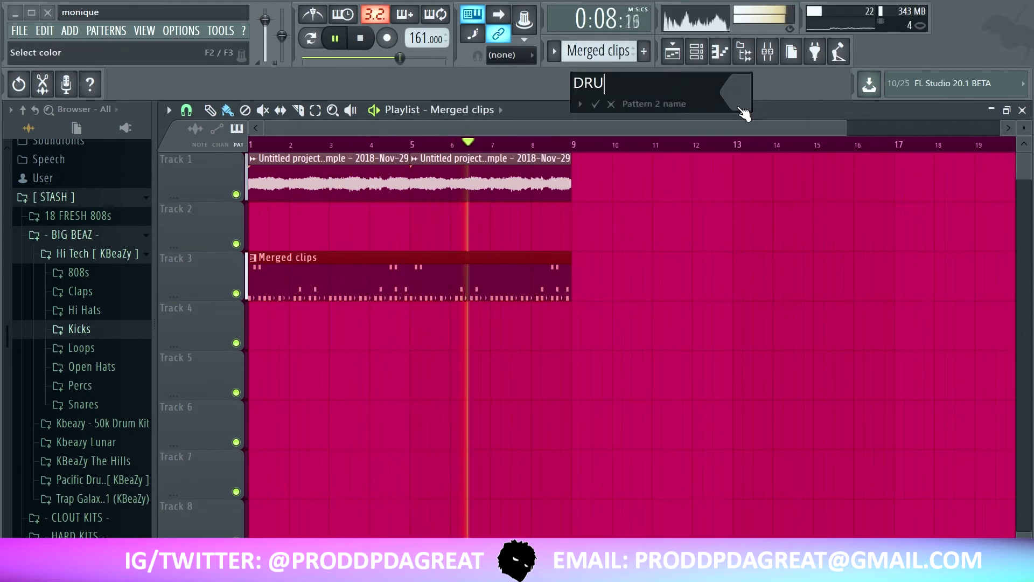
key("BackSpace")
type("MS")
key("Return")
Split the DRUMS pattern by channel into separate playlist clips
left_click(598, 51)
left_click(749, 213)
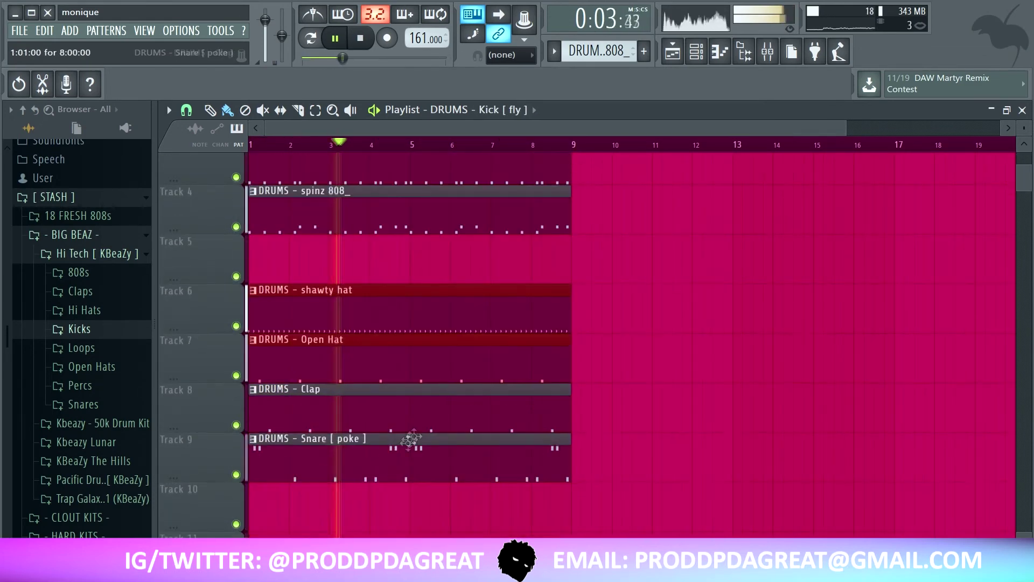
scroll(409, 439, "up", 3)
scroll(431, 298, "down", 2)
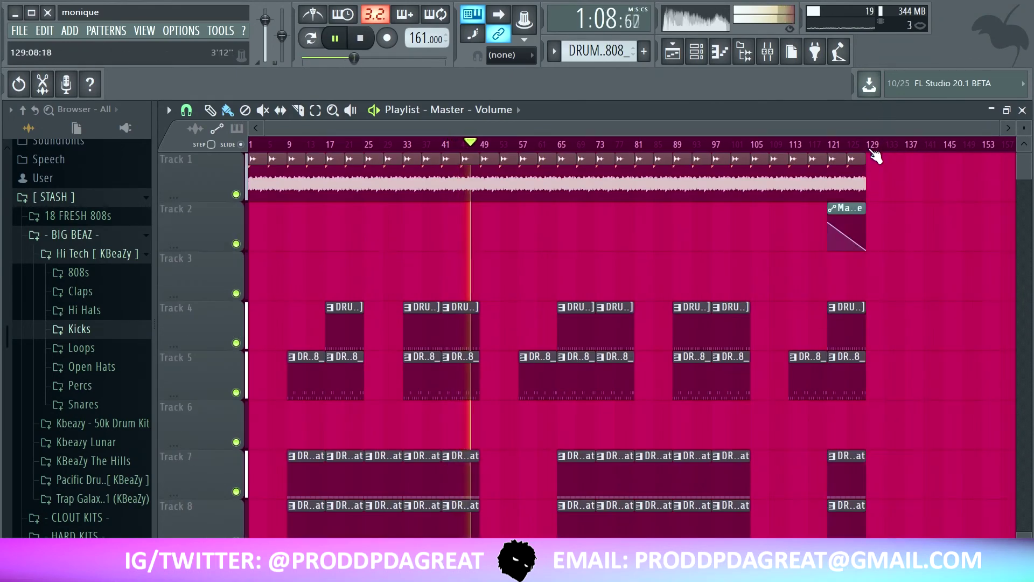
Make the spinz 808_ clip at bar 17 on Track 5 a unique pattern and open its notes in the piano roll
scroll(565, 323, "down", 3)
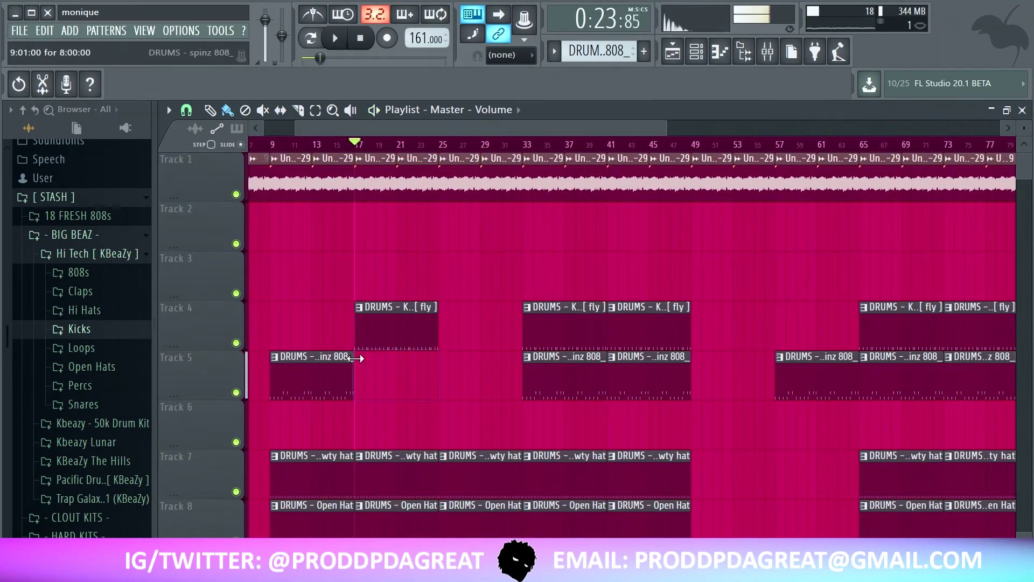
right_click(355, 358)
left_click(388, 453)
double_click(399, 381)
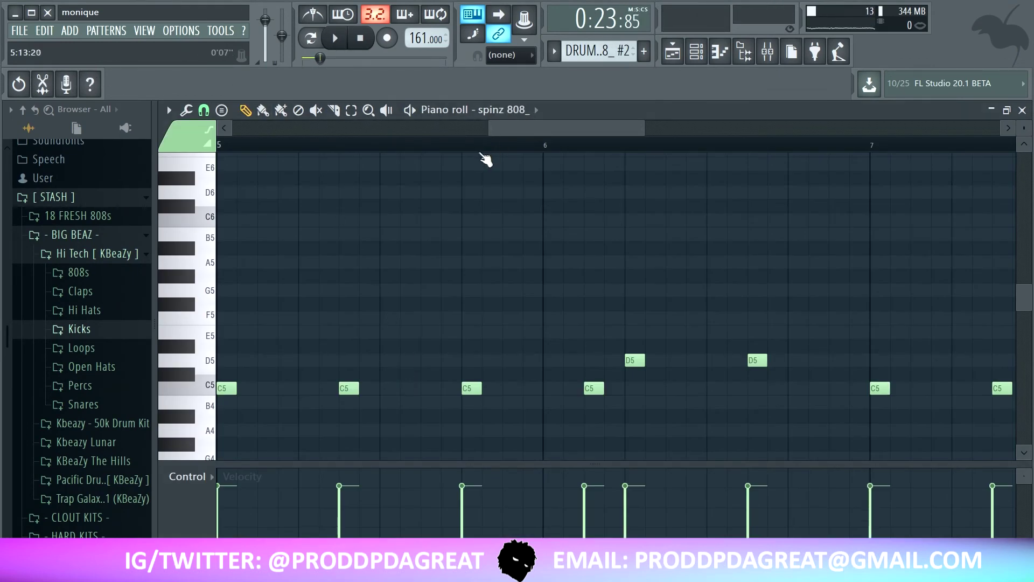
Add two one-step C6 notes at steps 3 and 5 of bar 1 in the unique 808 pattern
scroll(474, 178, "down", 3)
left_click(240, 234)
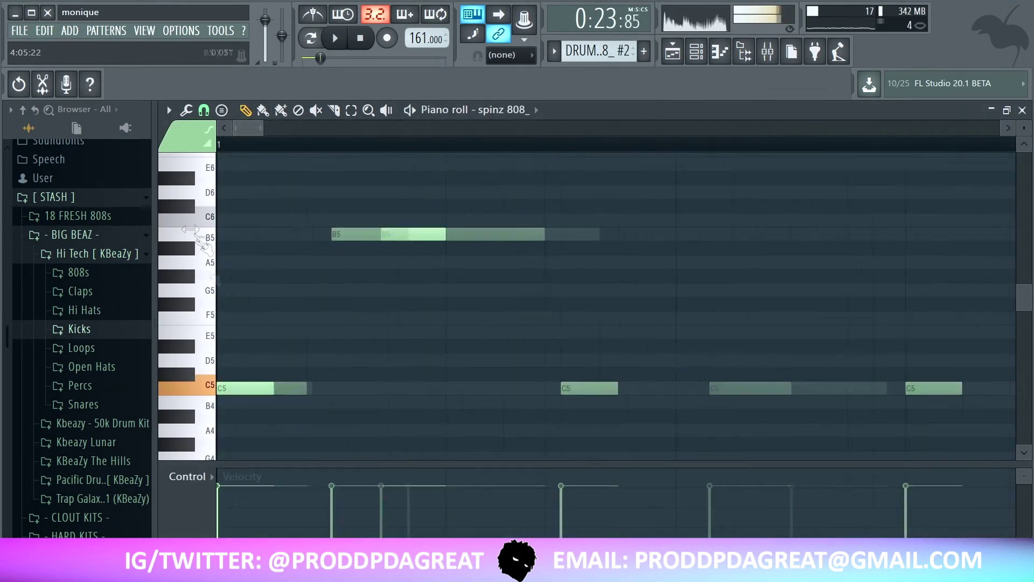
left_click_drag(377, 231, 475, 220)
left_click_drag(629, 220, 526, 220)
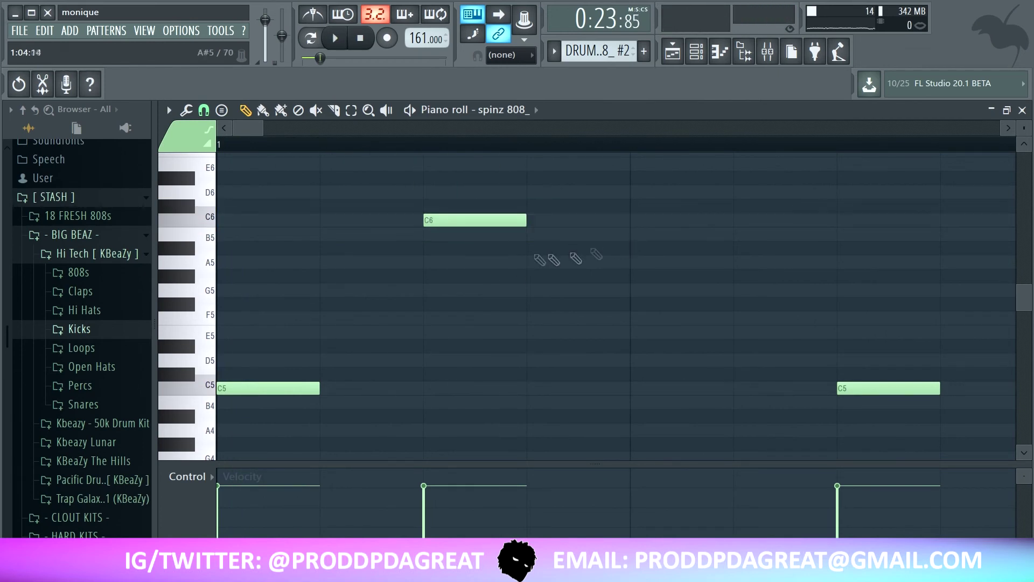
left_click(634, 221)
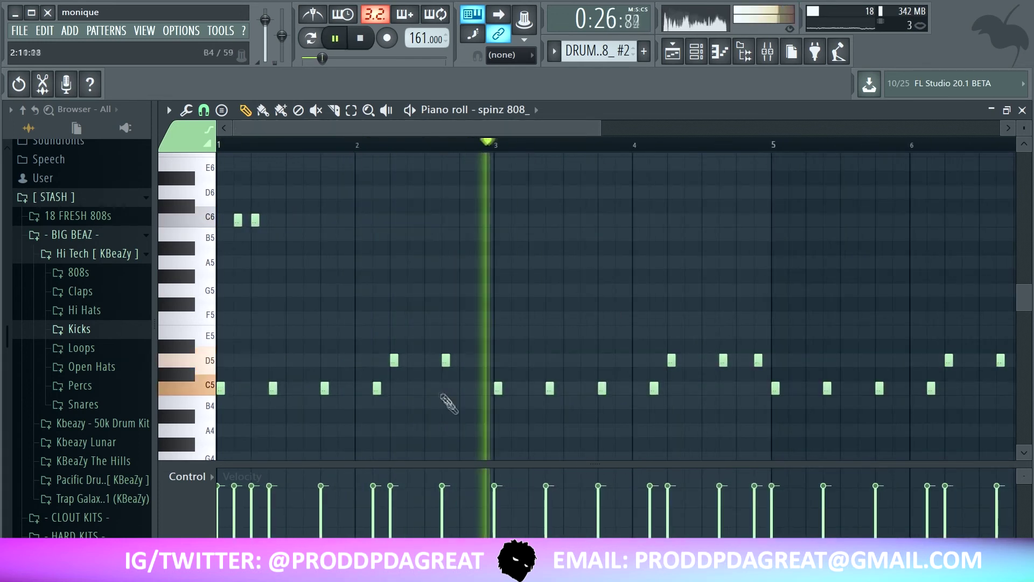
Add an E5 note at step 9 and D5 notes from step 13 onward in bar 2 of the unique 808 pattern
left_click(431, 317)
left_click_drag(432, 316, 429, 332)
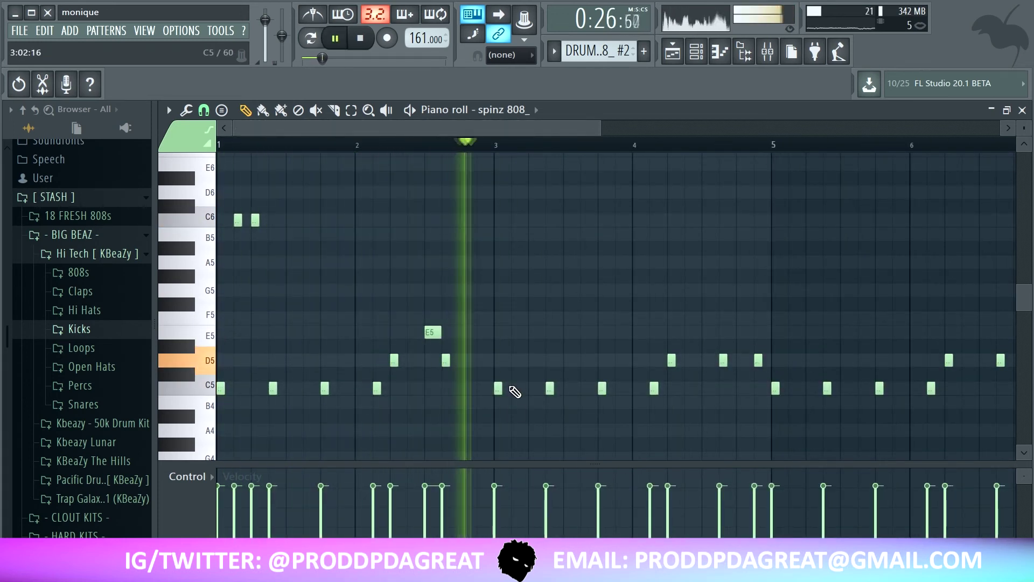
left_click(463, 360)
key("space")
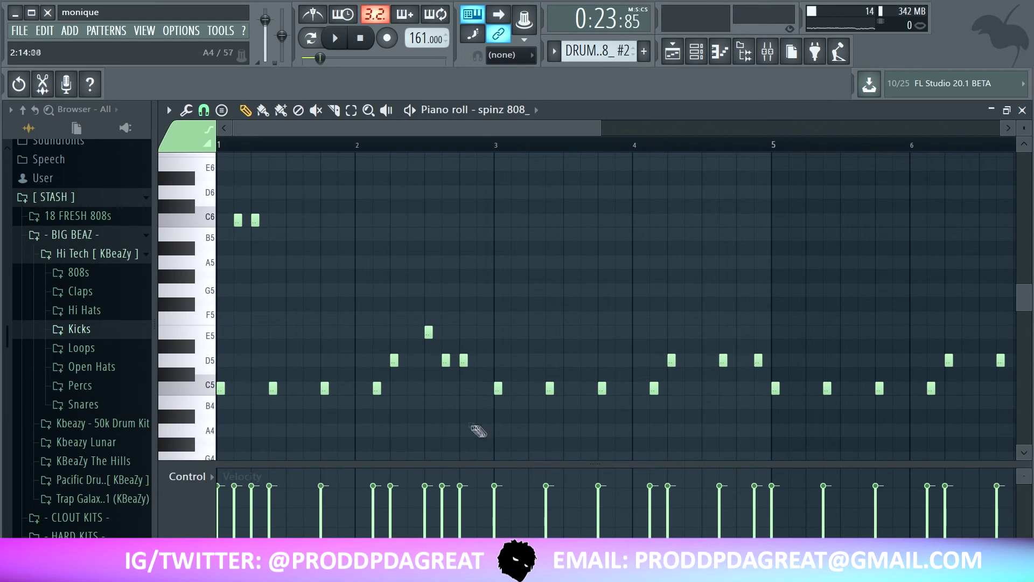
key("space")
left_click(481, 360)
Return to the playlist and play the full arrangement from the beginning
key("F5")
key("space")
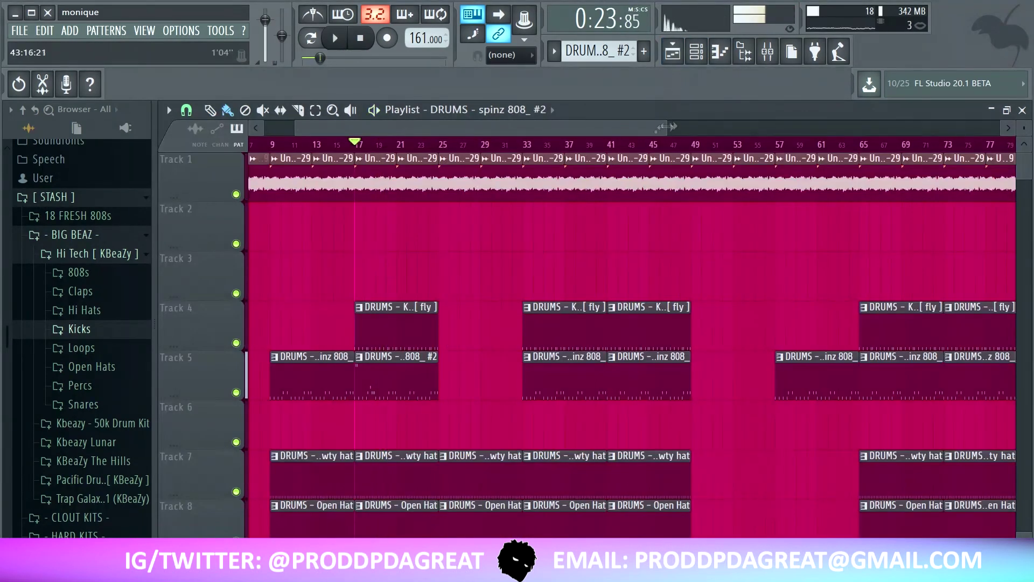
scroll(320, 163, "down", 3)
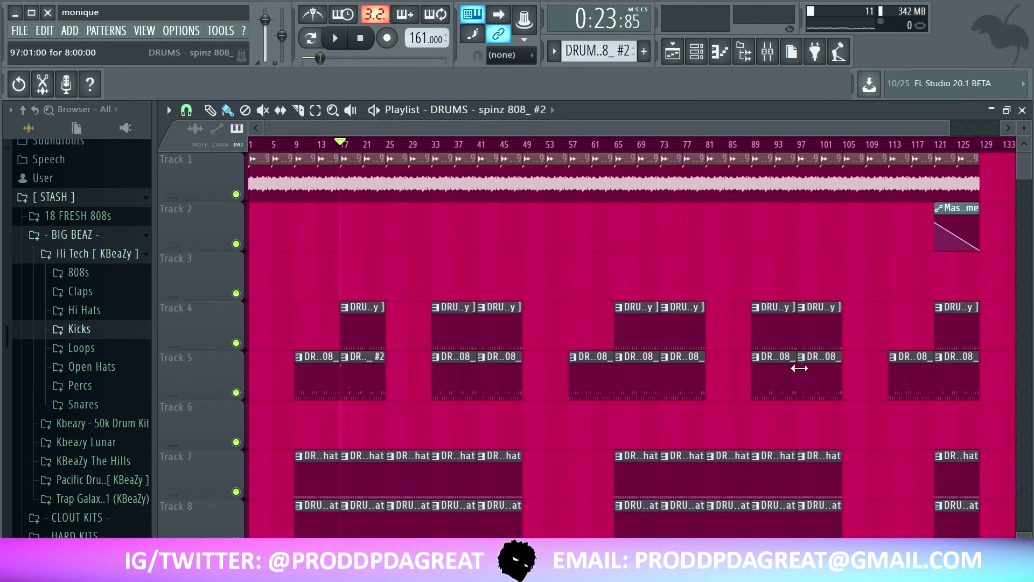
key("space")
key("space")
key("space")
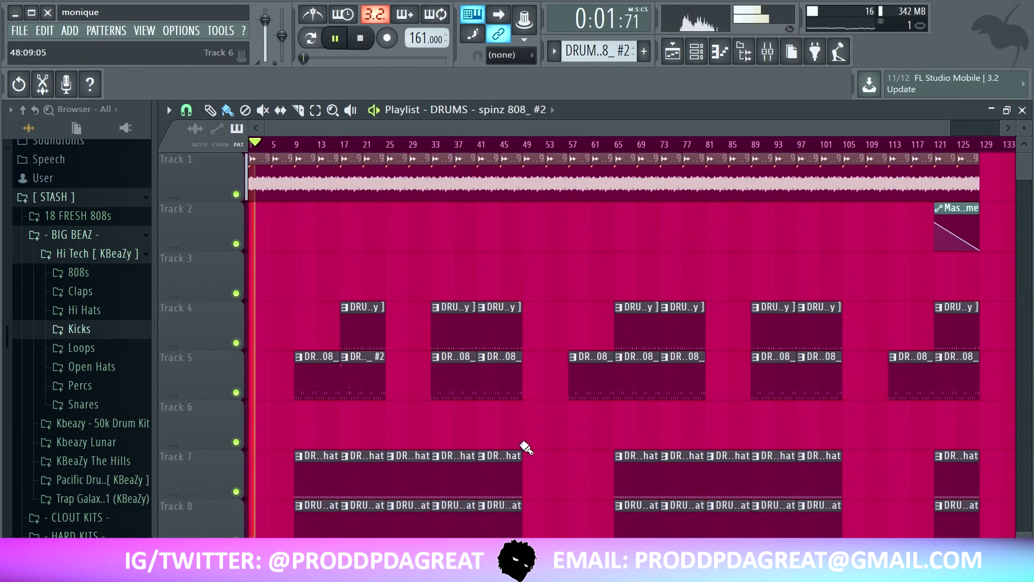